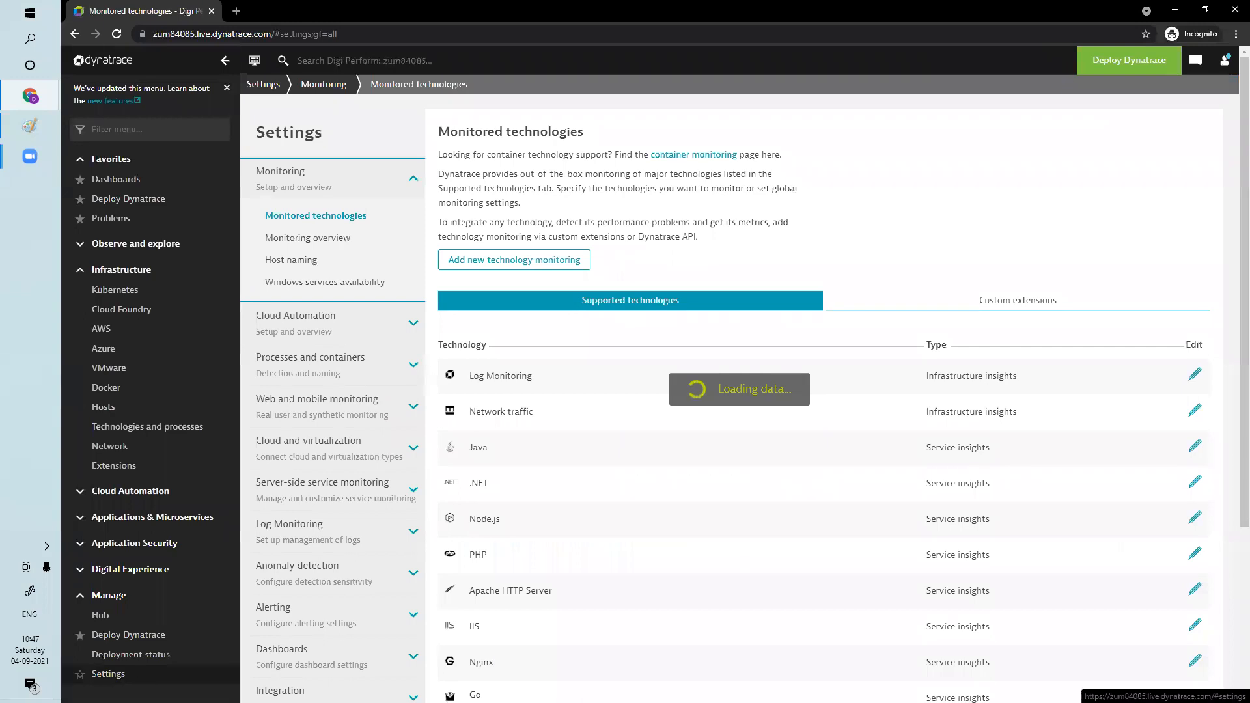
Open the Management zones settings within the Preferences category
scroll(318, 524, down, 10)
scroll(318, 524, up, 5)
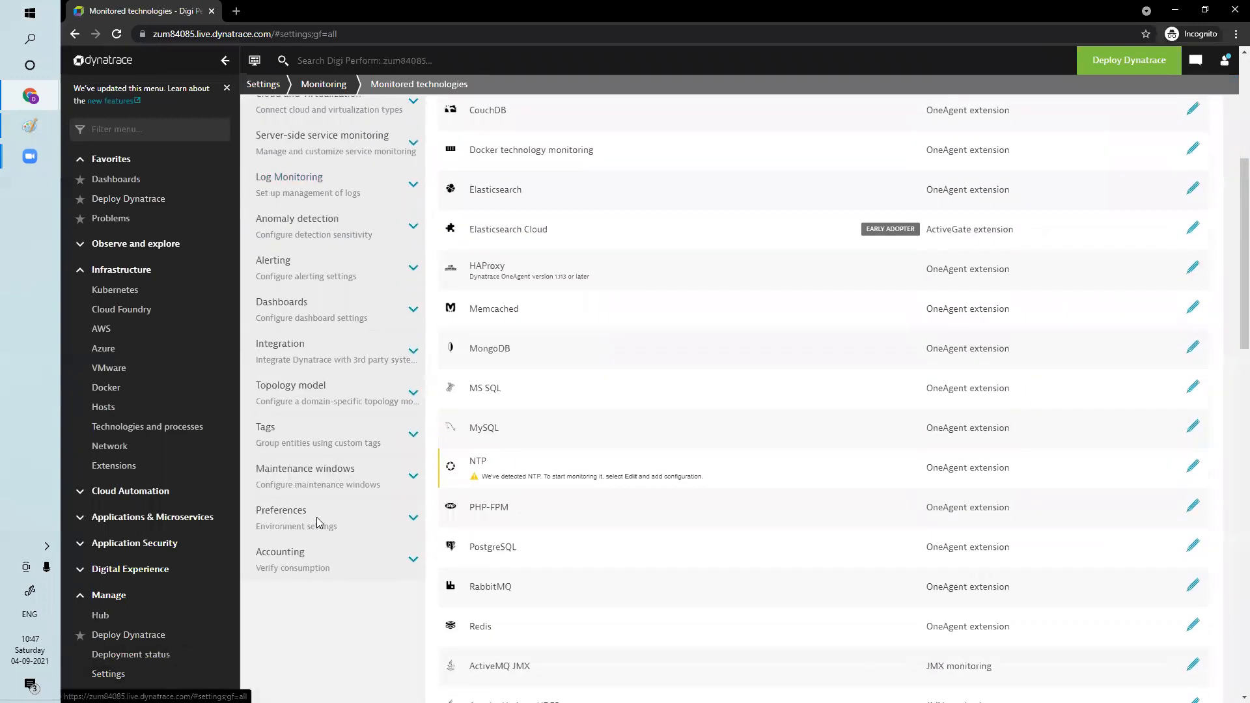
click(288, 512)
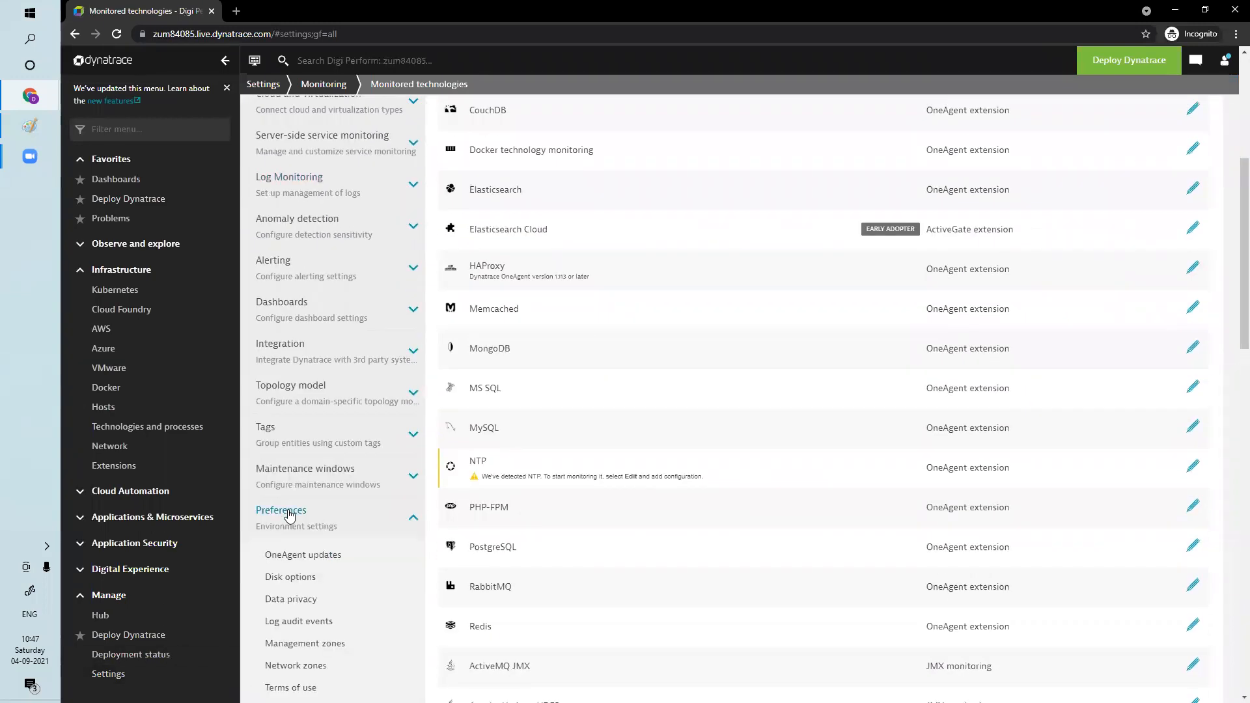
scroll(317, 542, down, 5)
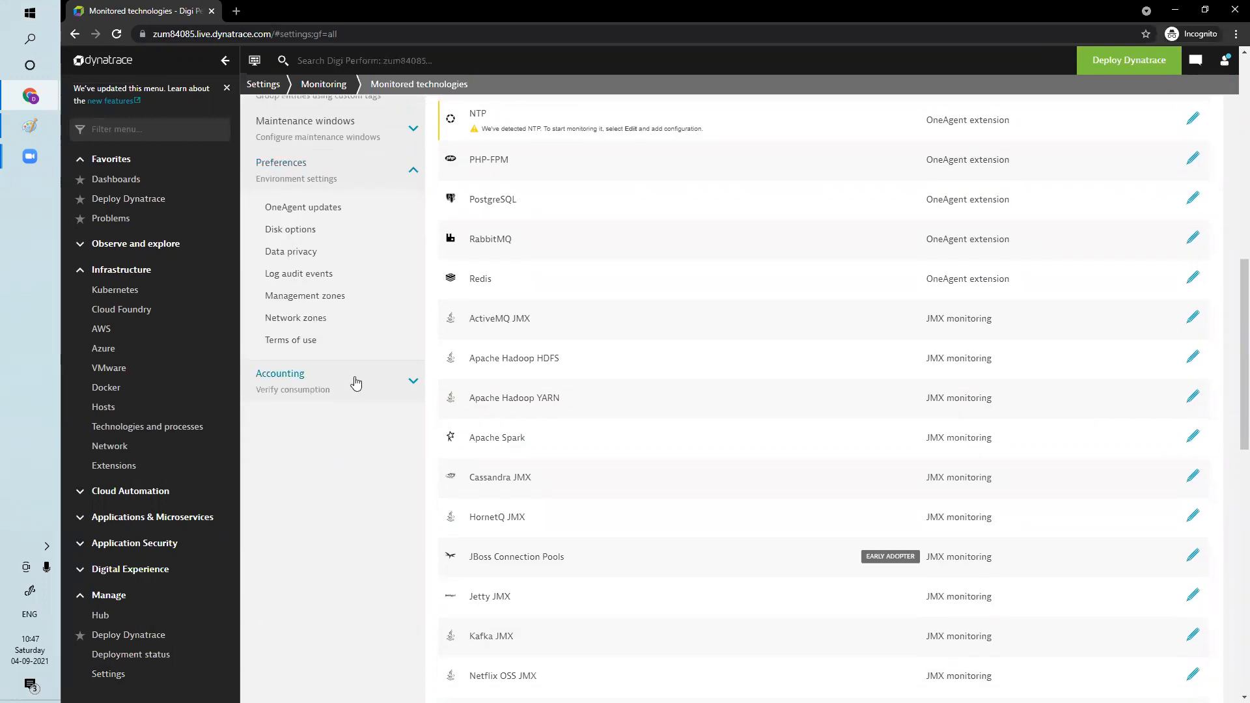
click(312, 296)
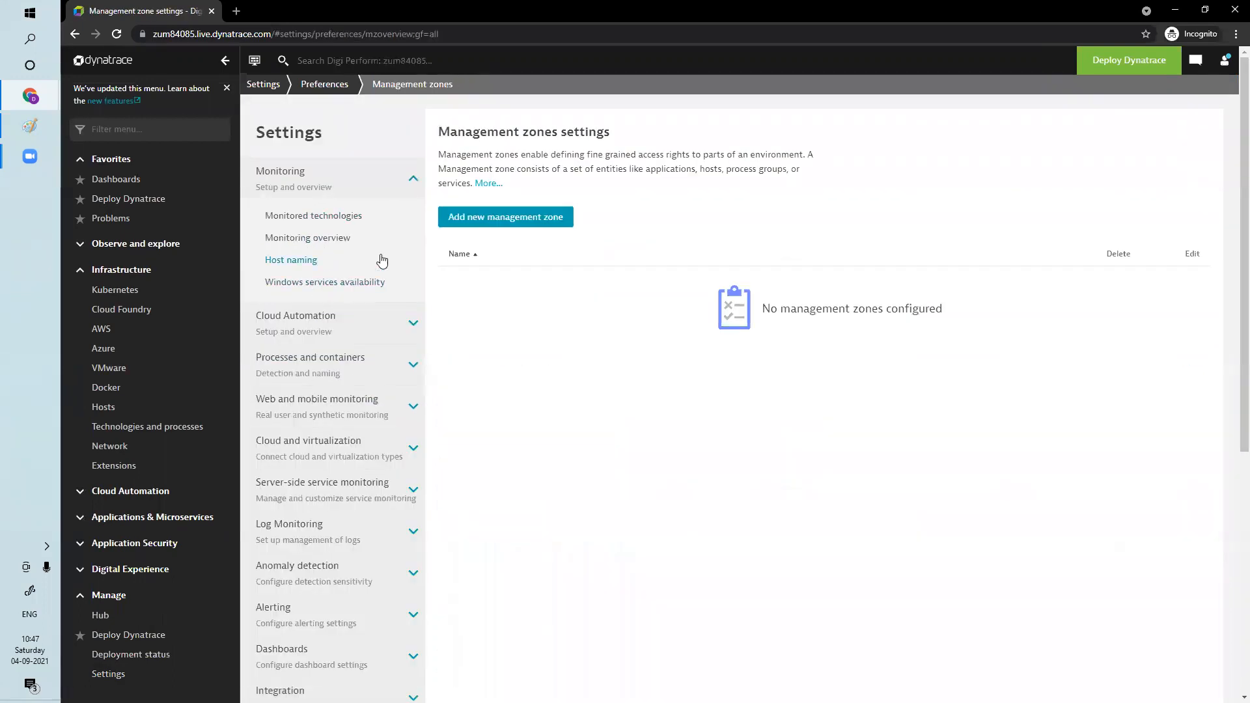
Start a new management zone and name it BPI
click(530, 217)
click(527, 175)
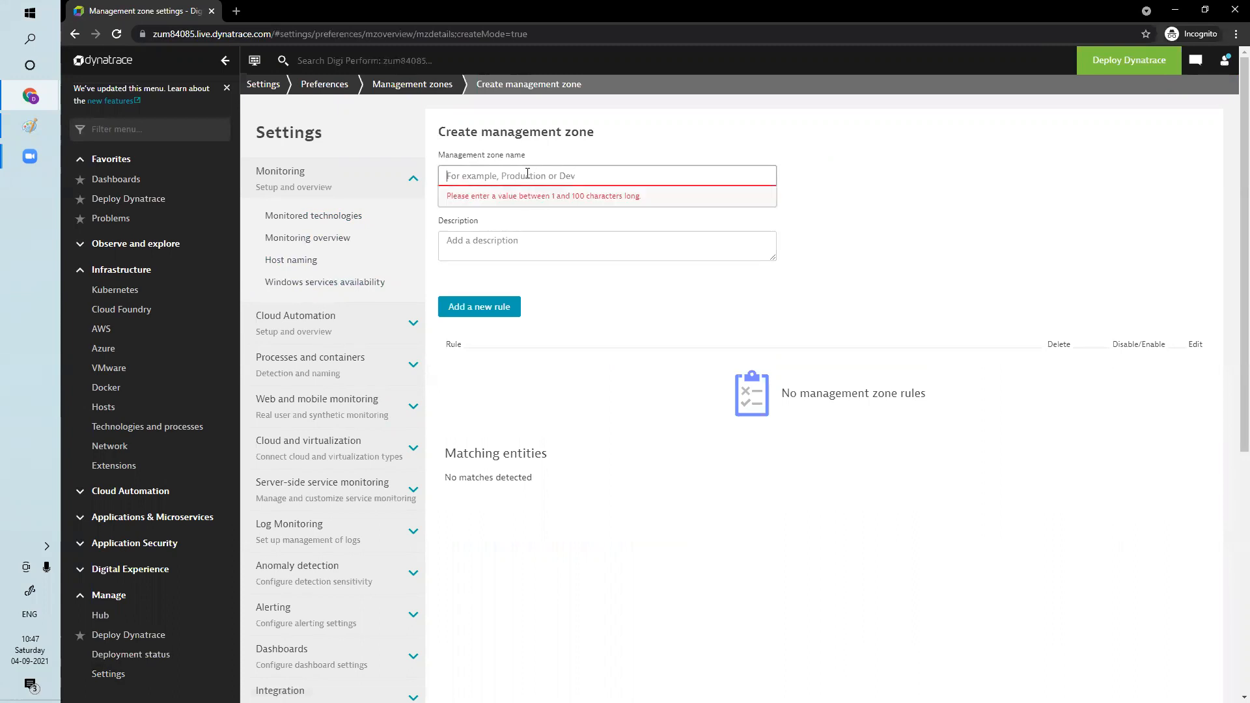
text(BP)
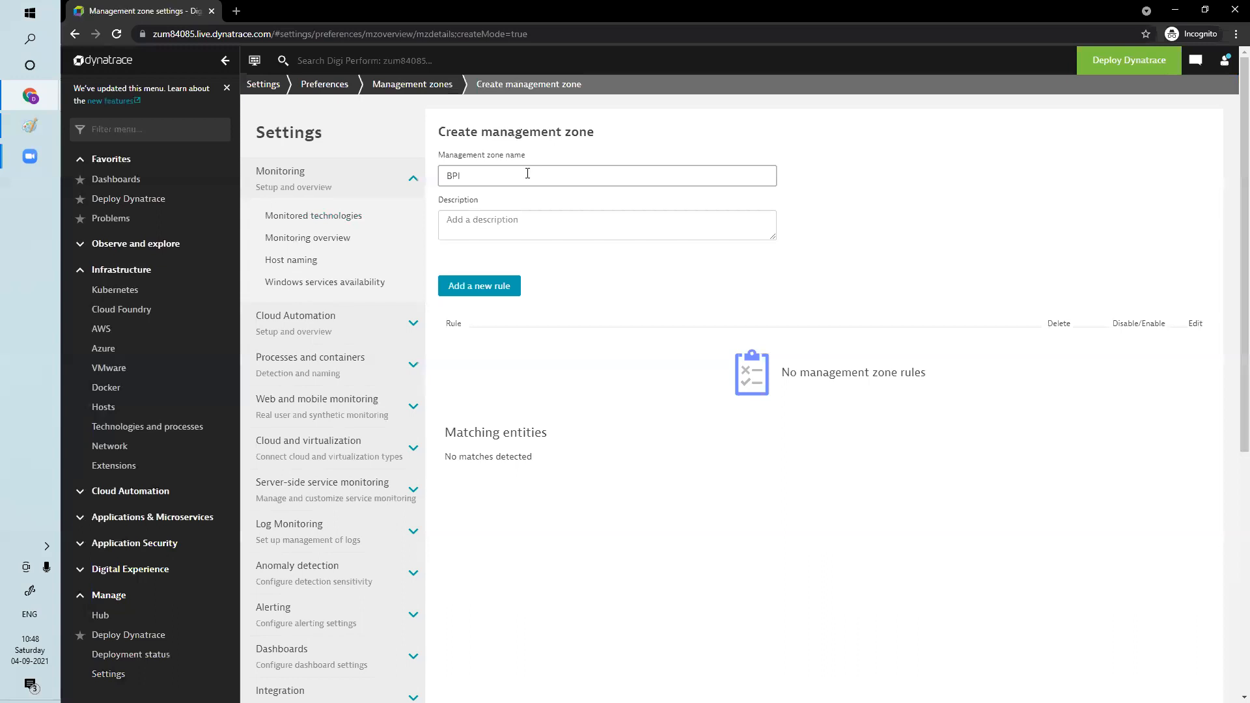
click(504, 214)
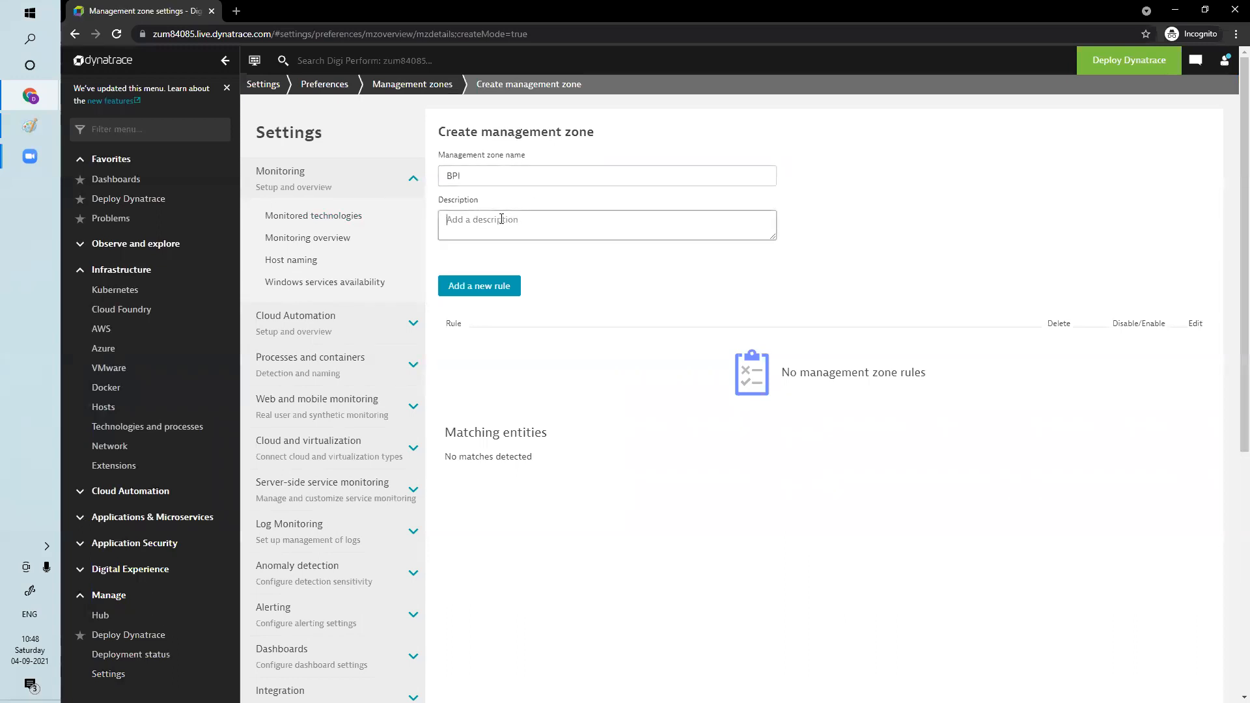
Add a new rule to the BPI zone that applies to Hosts
click(501, 288)
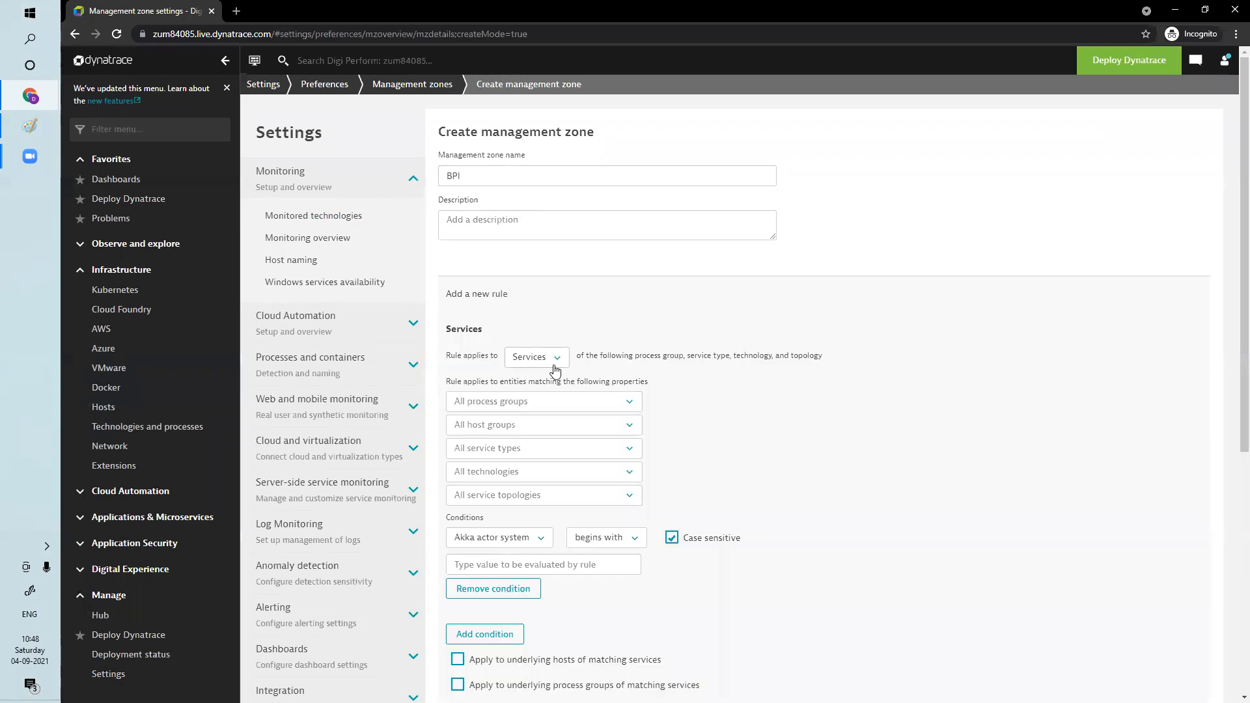
click(556, 358)
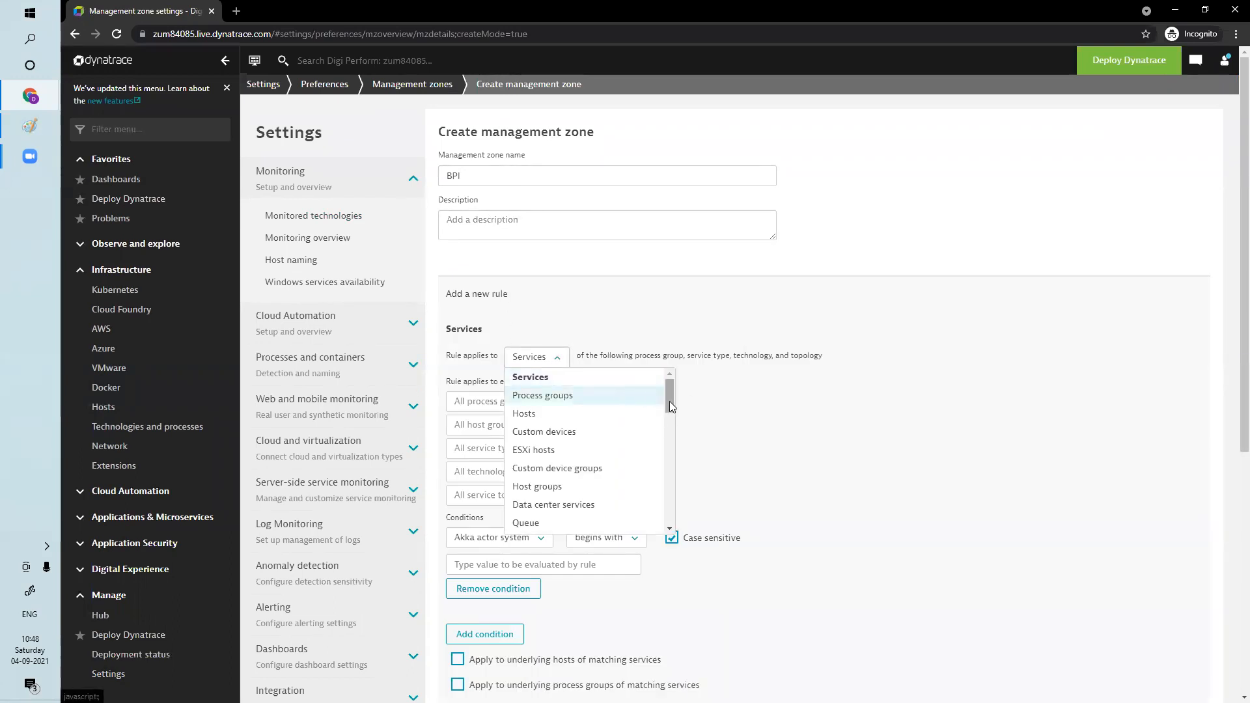
click(555, 416)
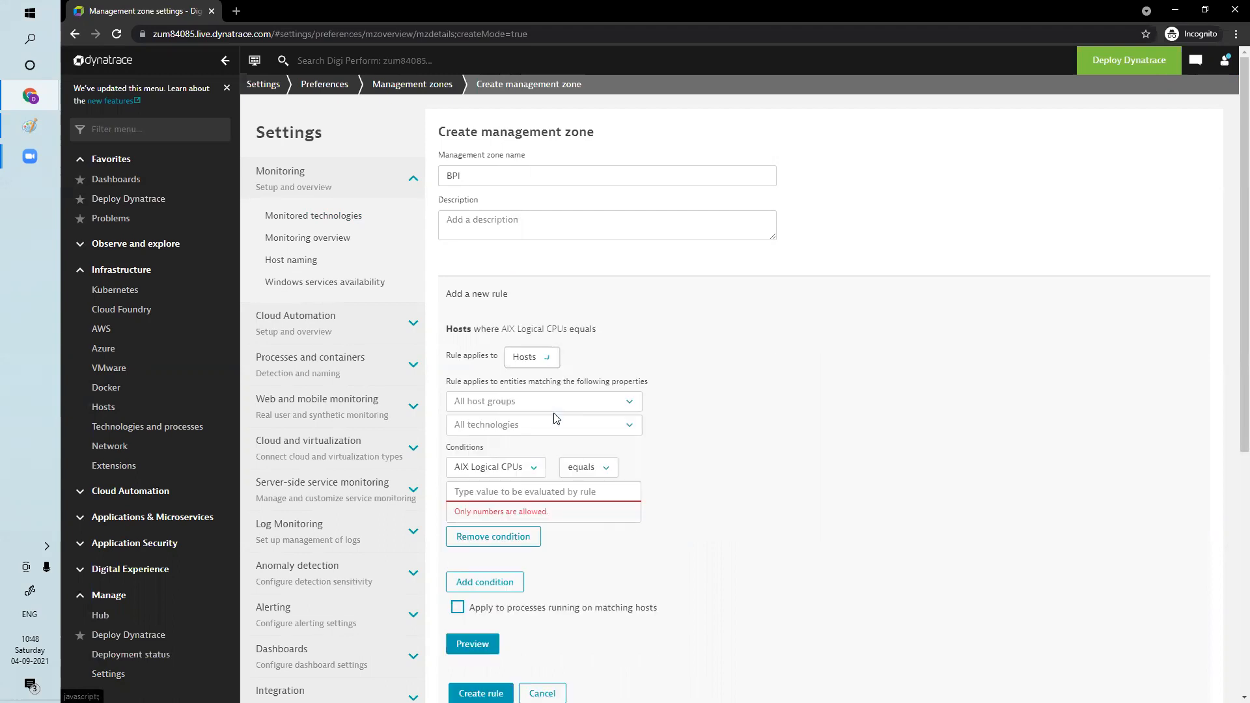
click(626, 409)
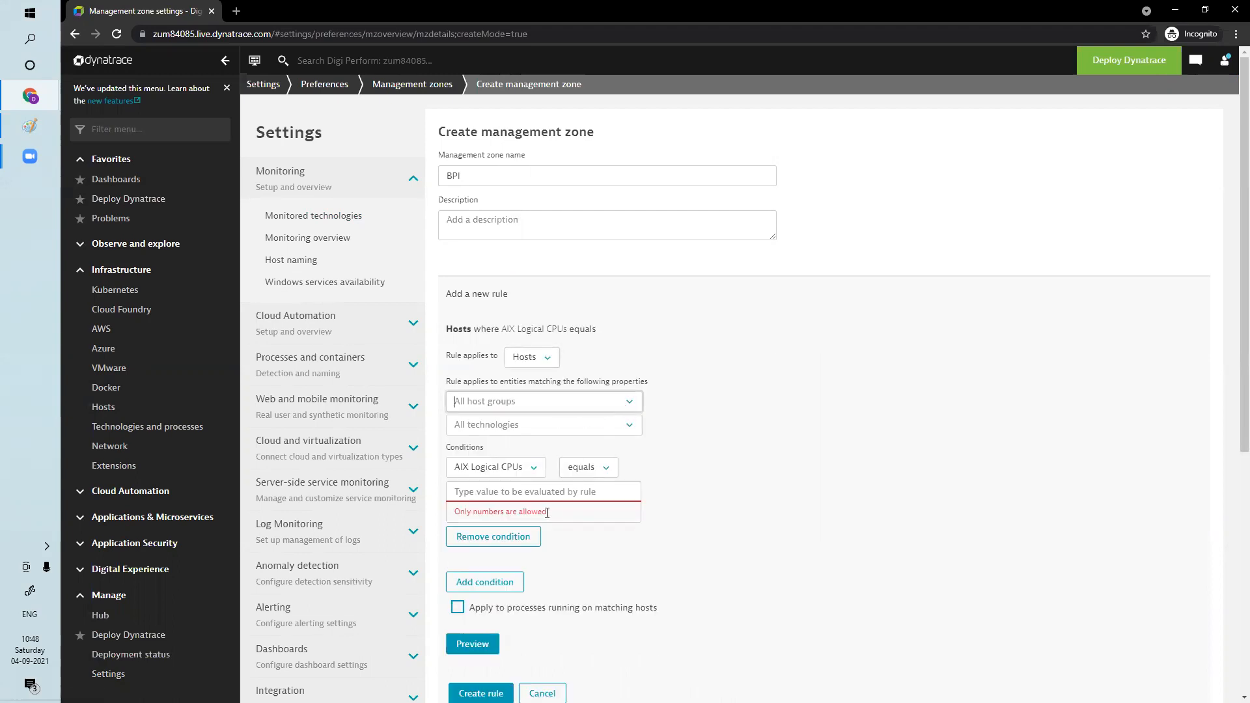
Set the rule's condition to match when Host name contains a value
click(527, 468)
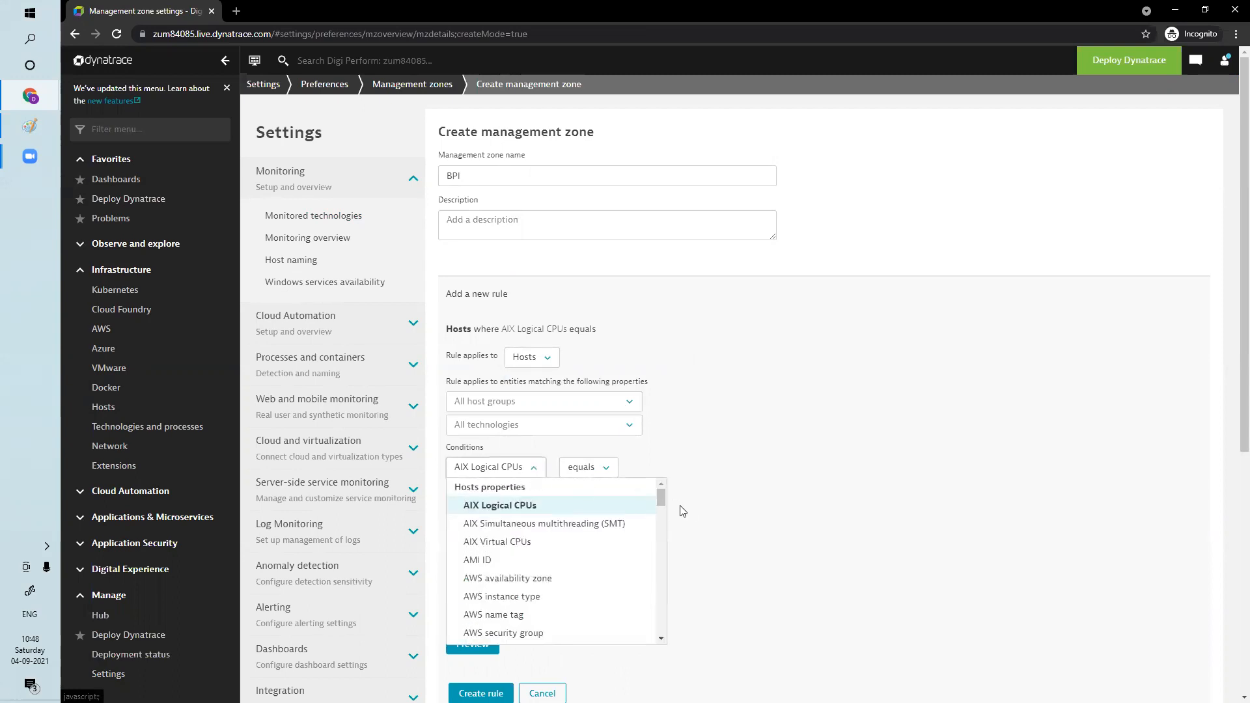
drag(662, 505, 658, 522)
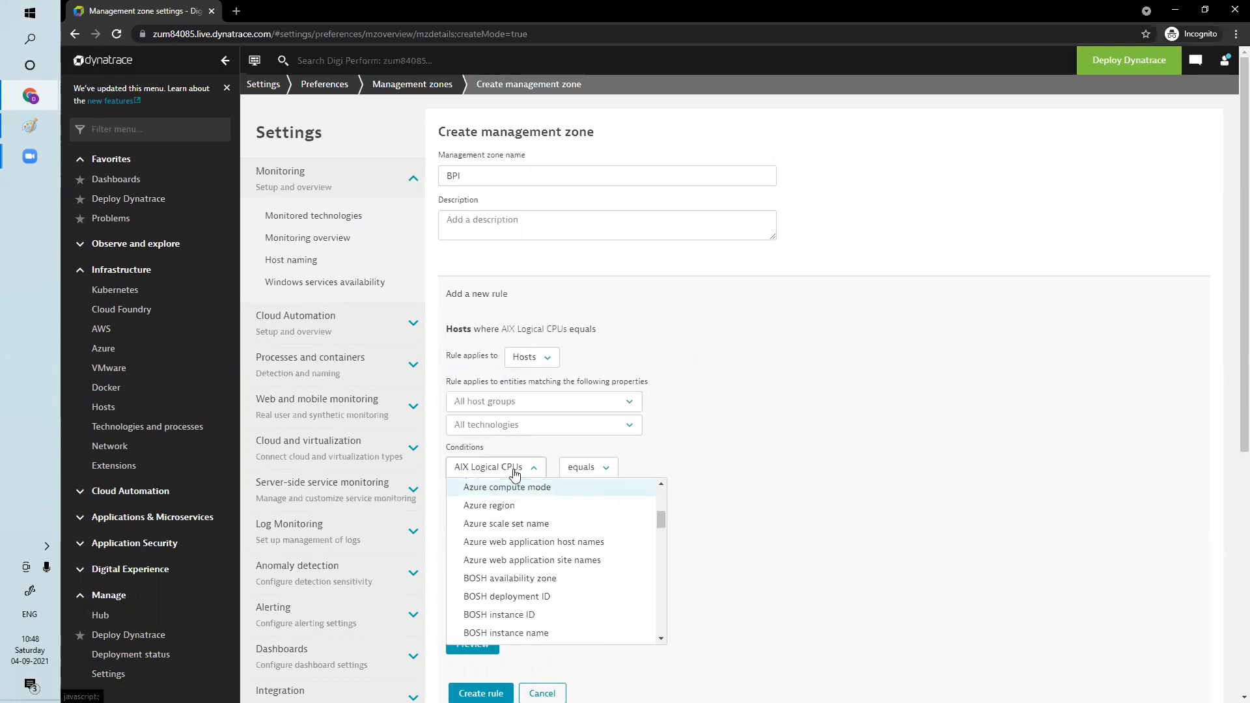
key(h)
key(h)
key(h)
key(h)
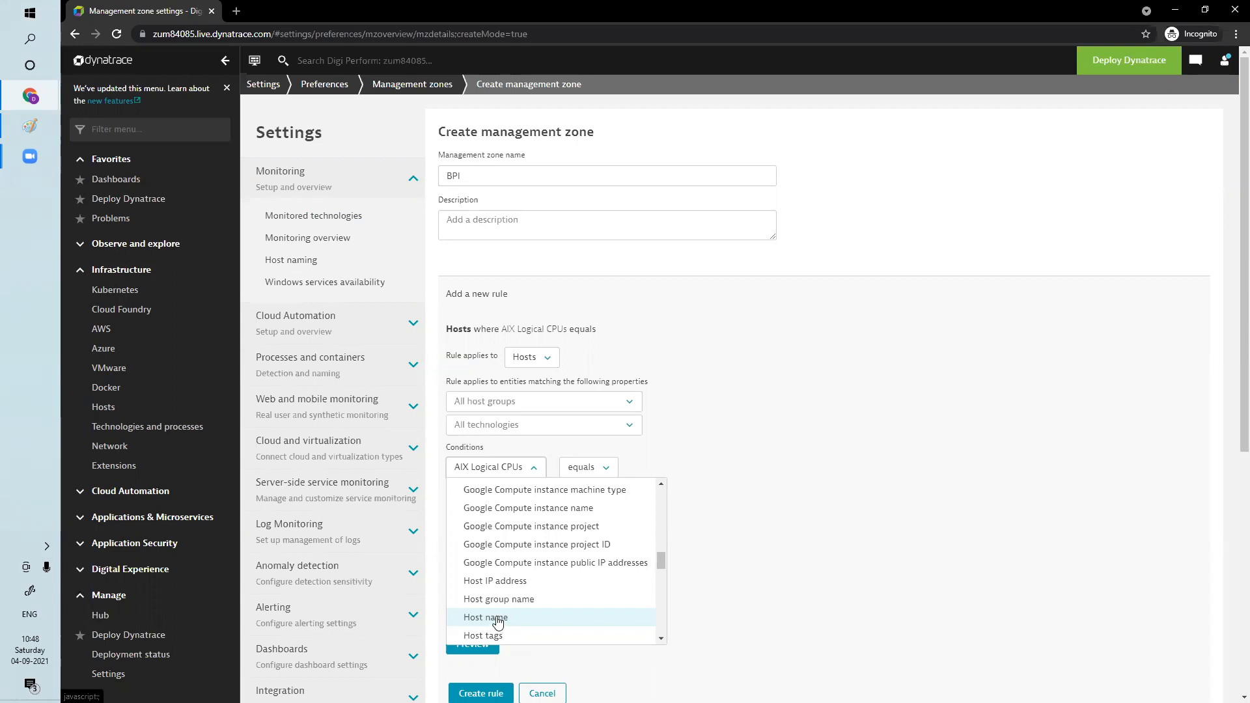
click(496, 617)
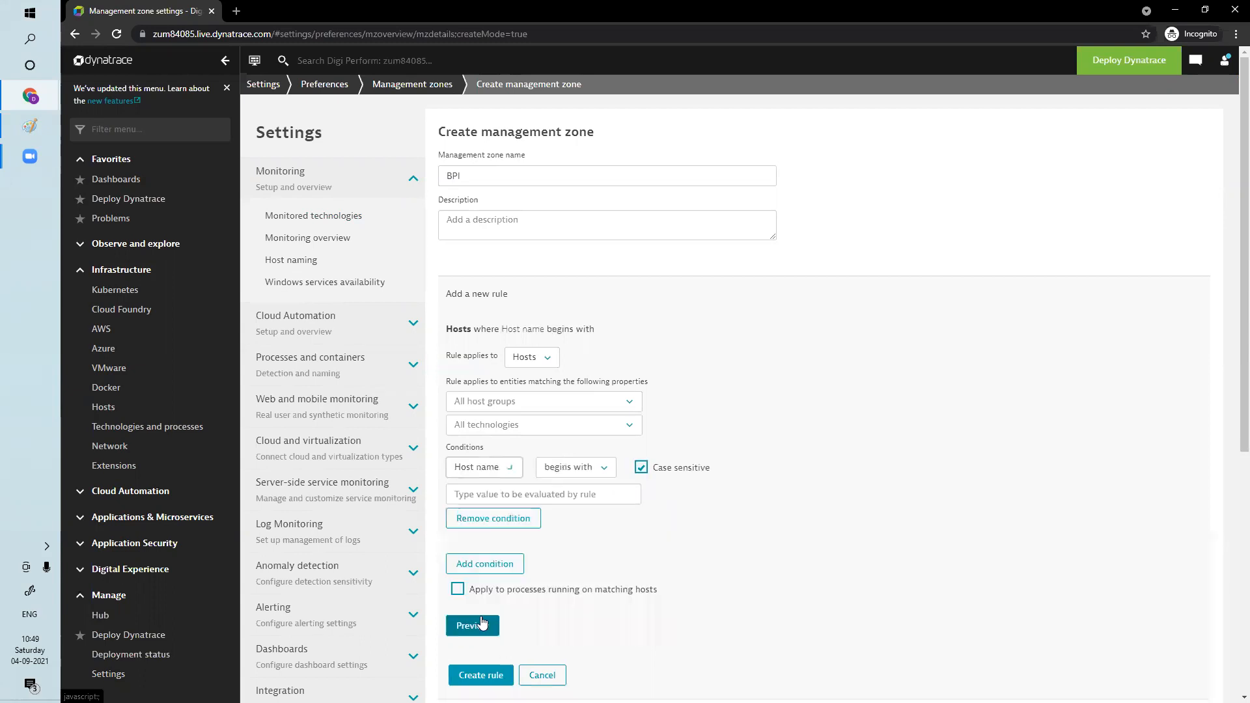
click(594, 467)
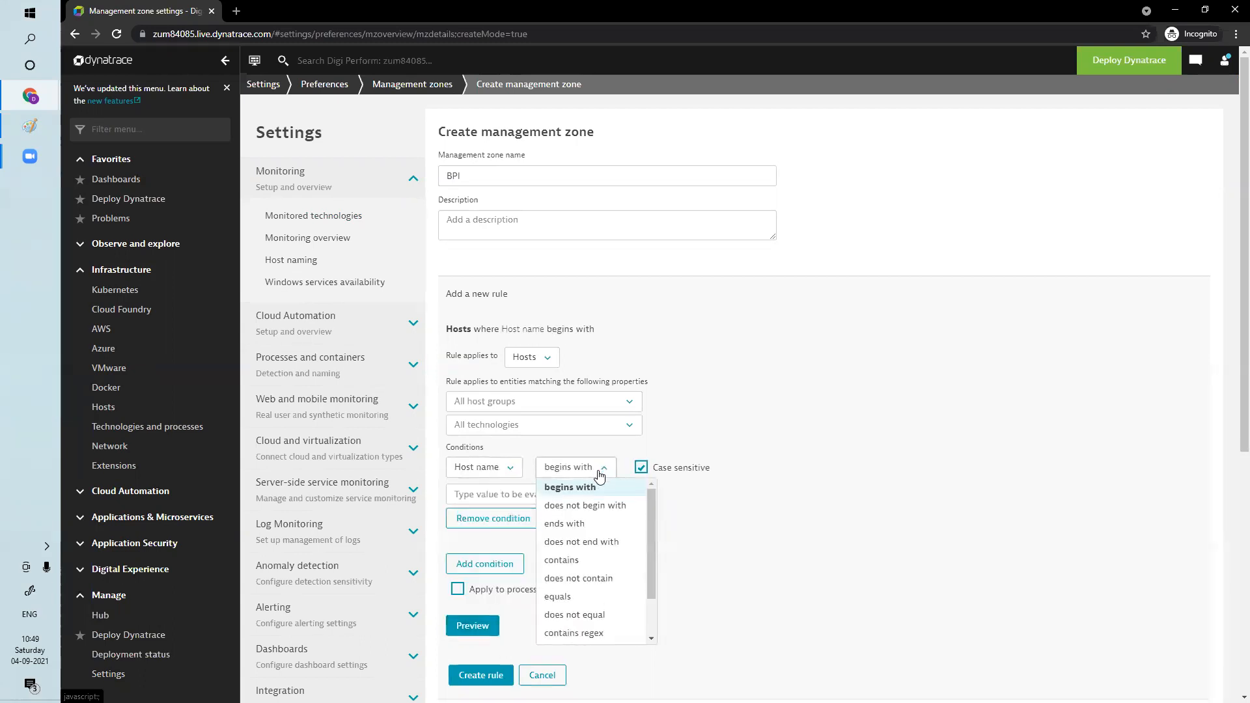
click(578, 560)
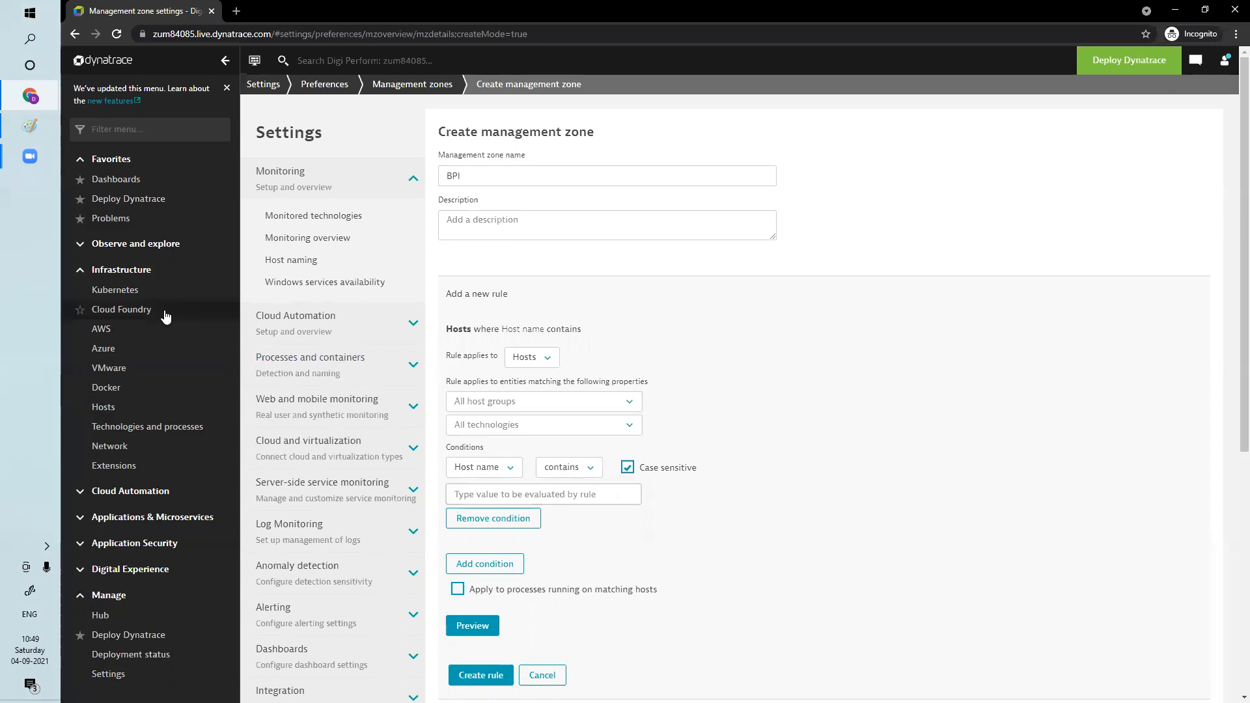
Open the Hosts list in a separate browser tab and copy the name DESKTOP-L3BRRQ7 from that host's details page
right_click(114, 409)
click(162, 420)
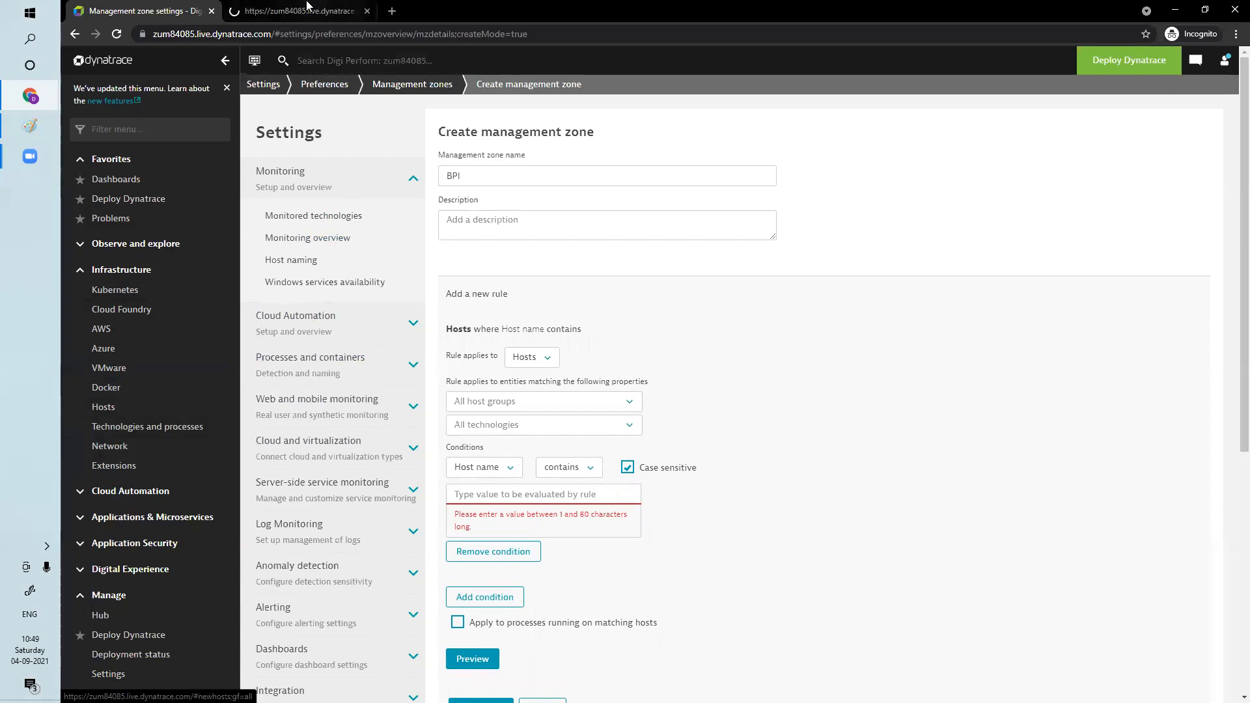
click(303, 11)
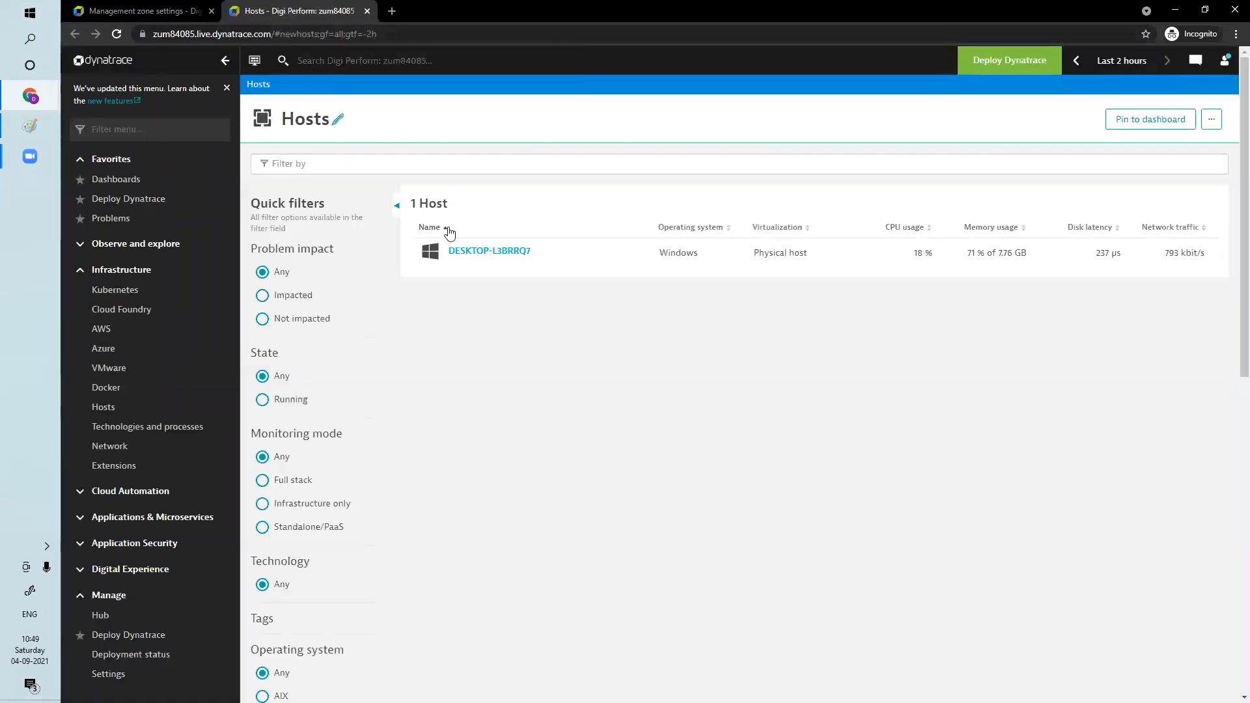
click(507, 255)
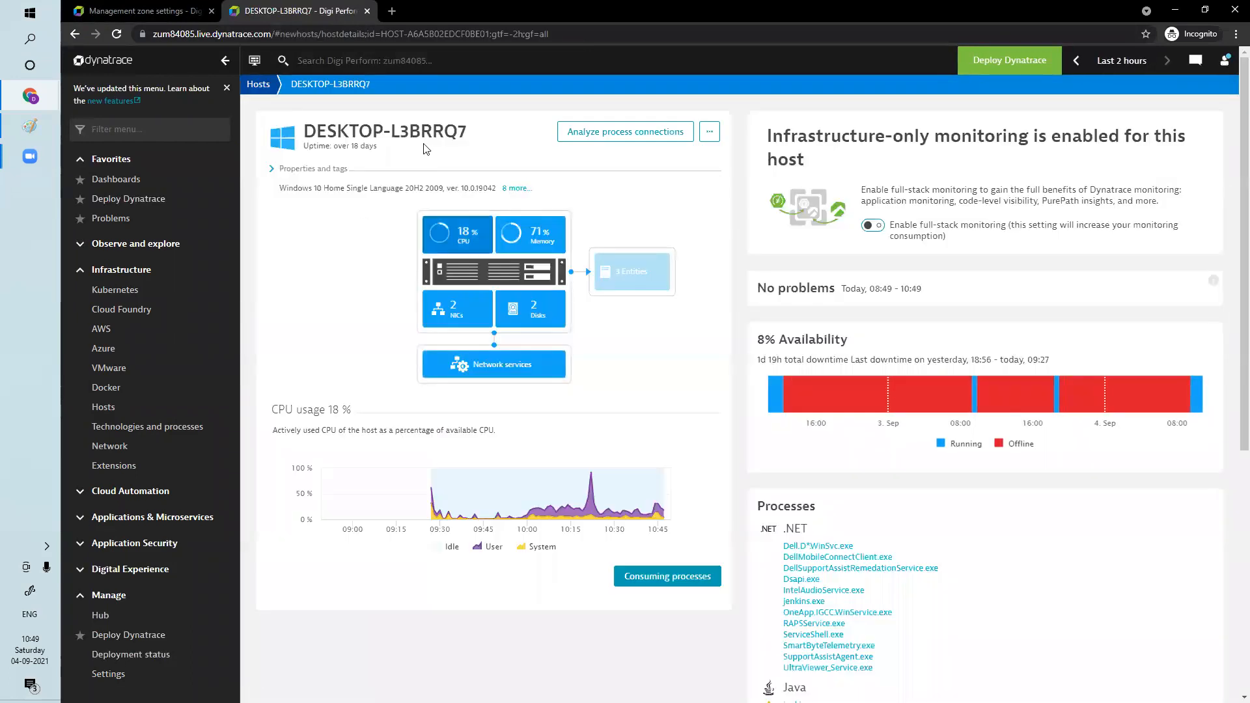
drag(475, 131, 303, 130)
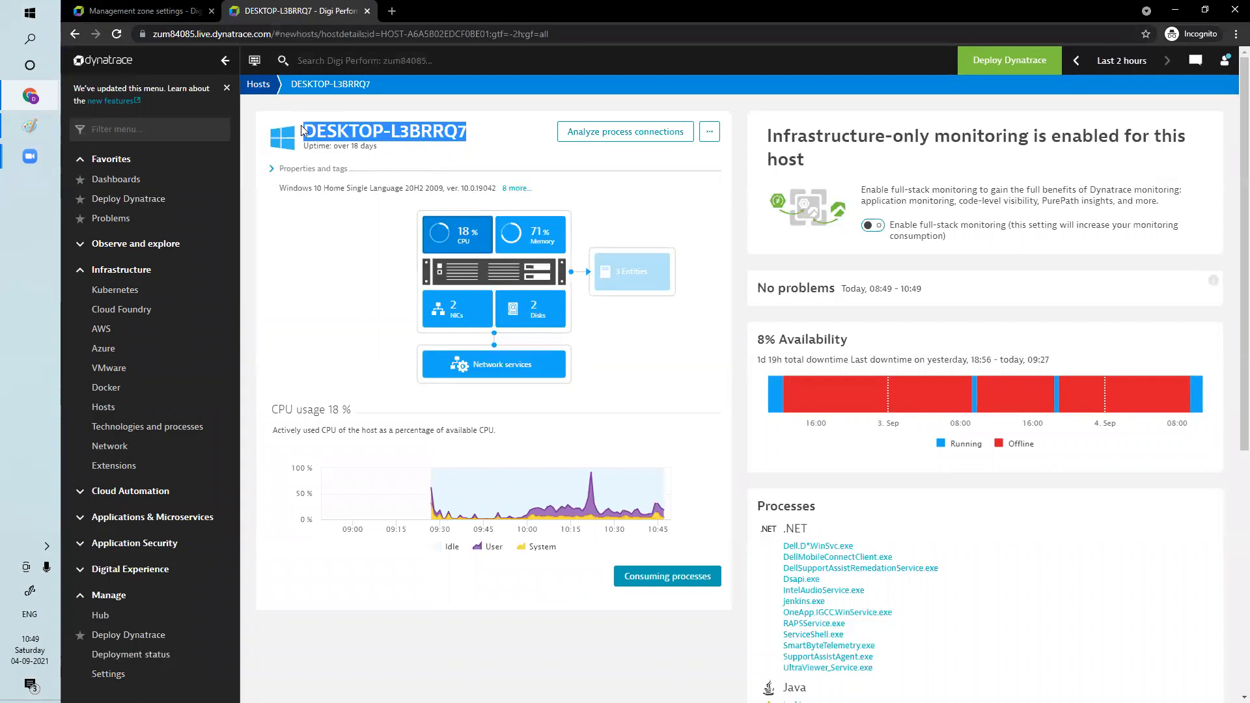
Return to the management zone form and enter DESKTOP-L3BRRQ7 as the Host name condition value
click(137, 11)
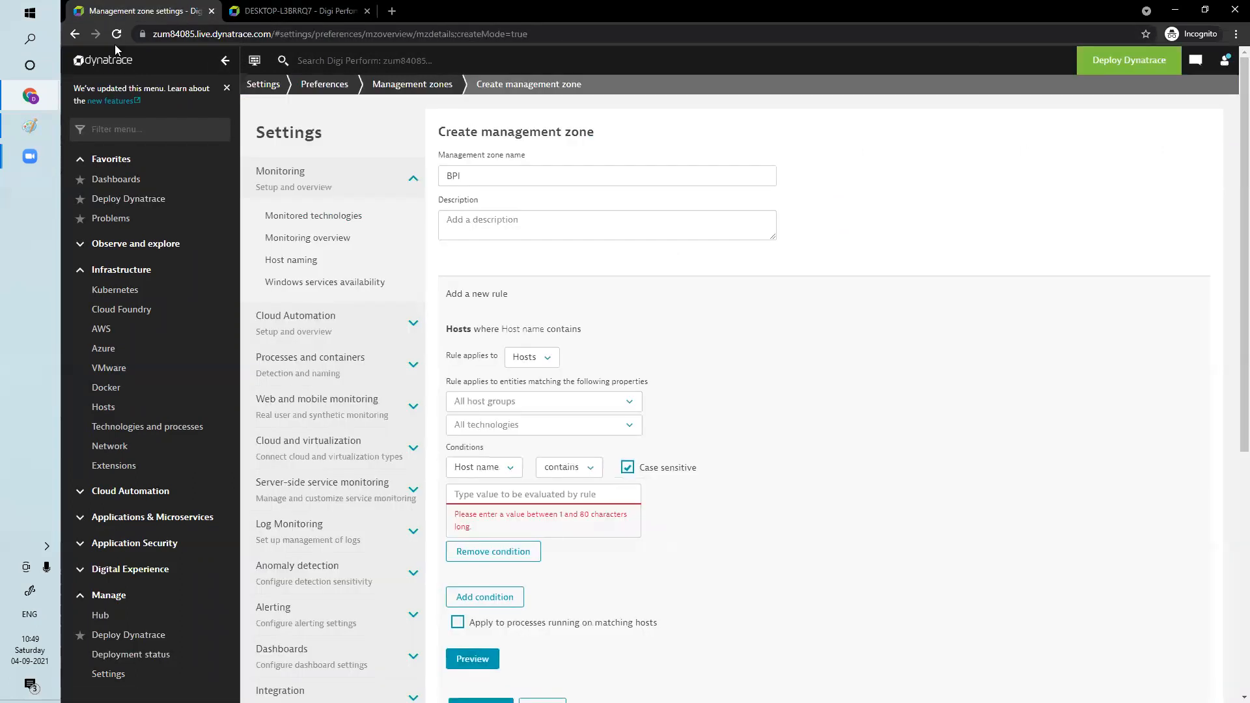
click(532, 493)
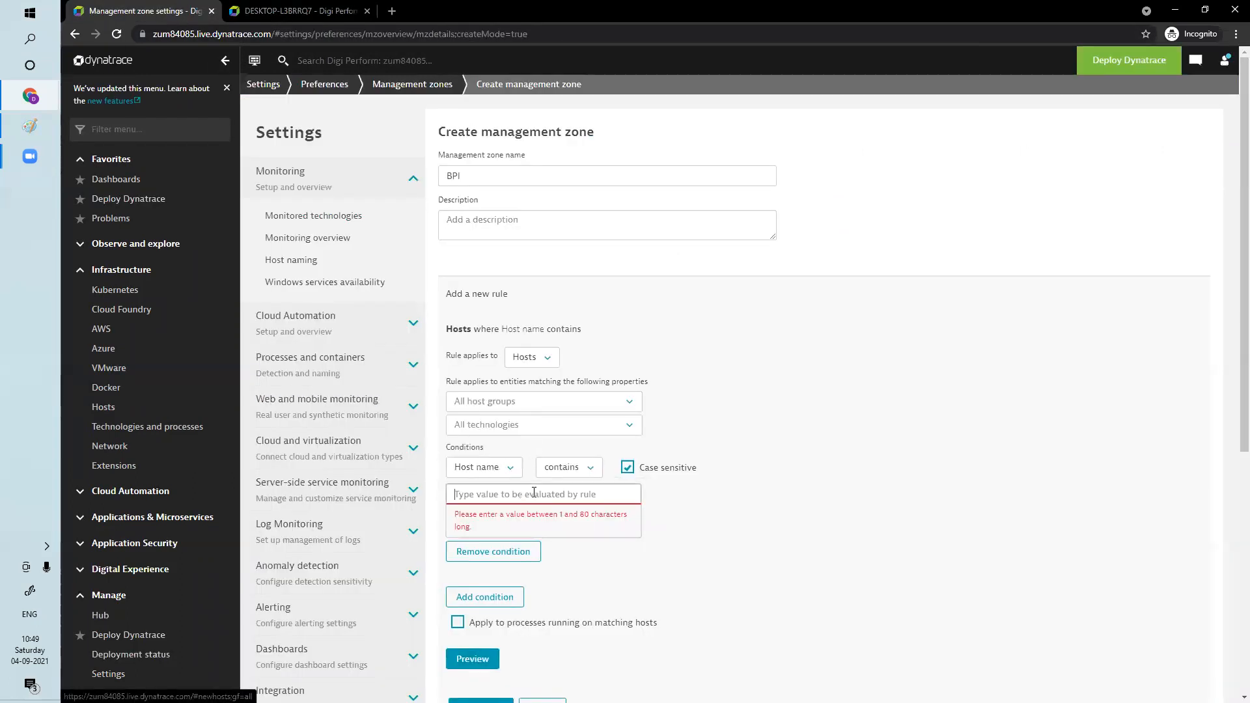
text(DESKTOP-L3BRRQ7)
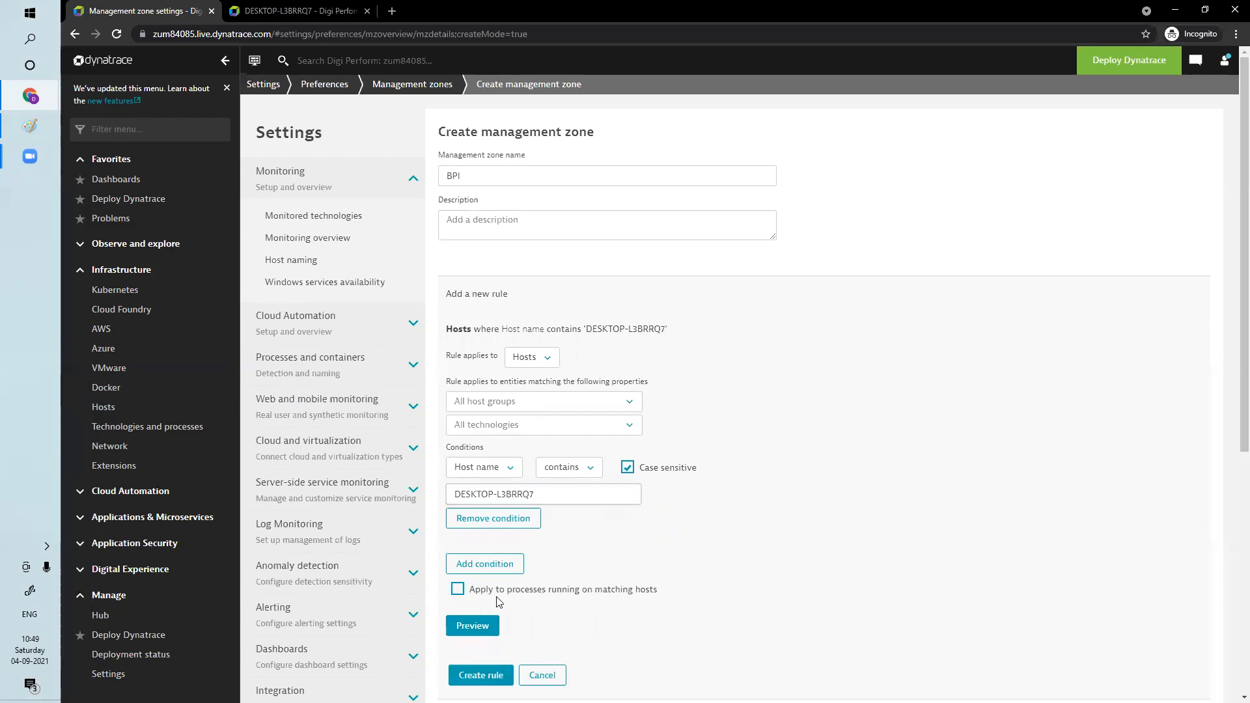
Apply the rule to processes running on matching hosts and preview the matching entities
click(457, 590)
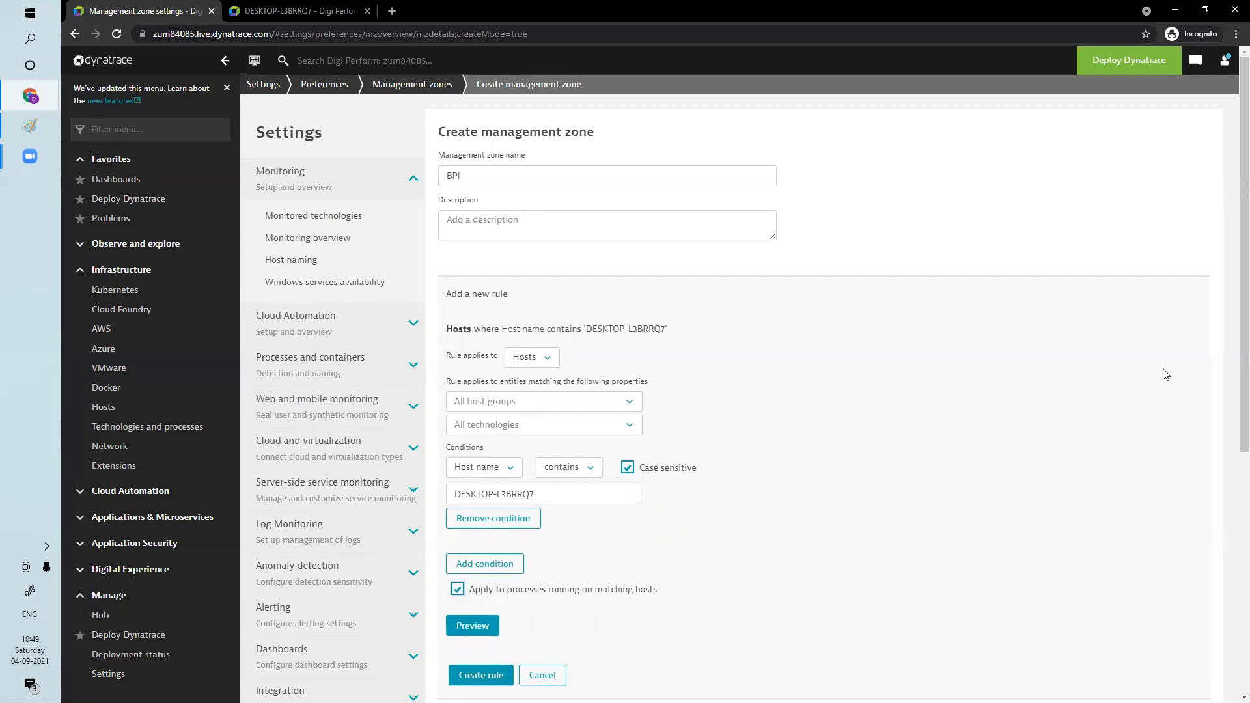
scroll(1232, 331, down, 2)
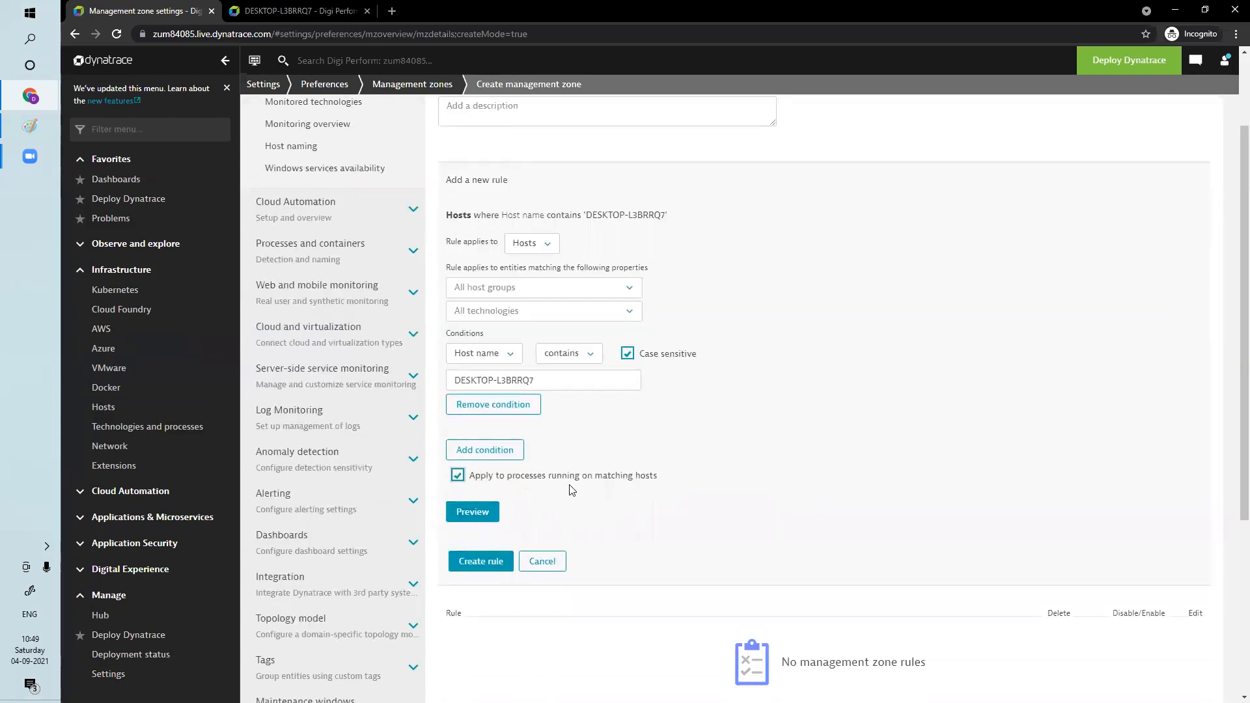
click(473, 511)
scroll(473, 513, down, 2)
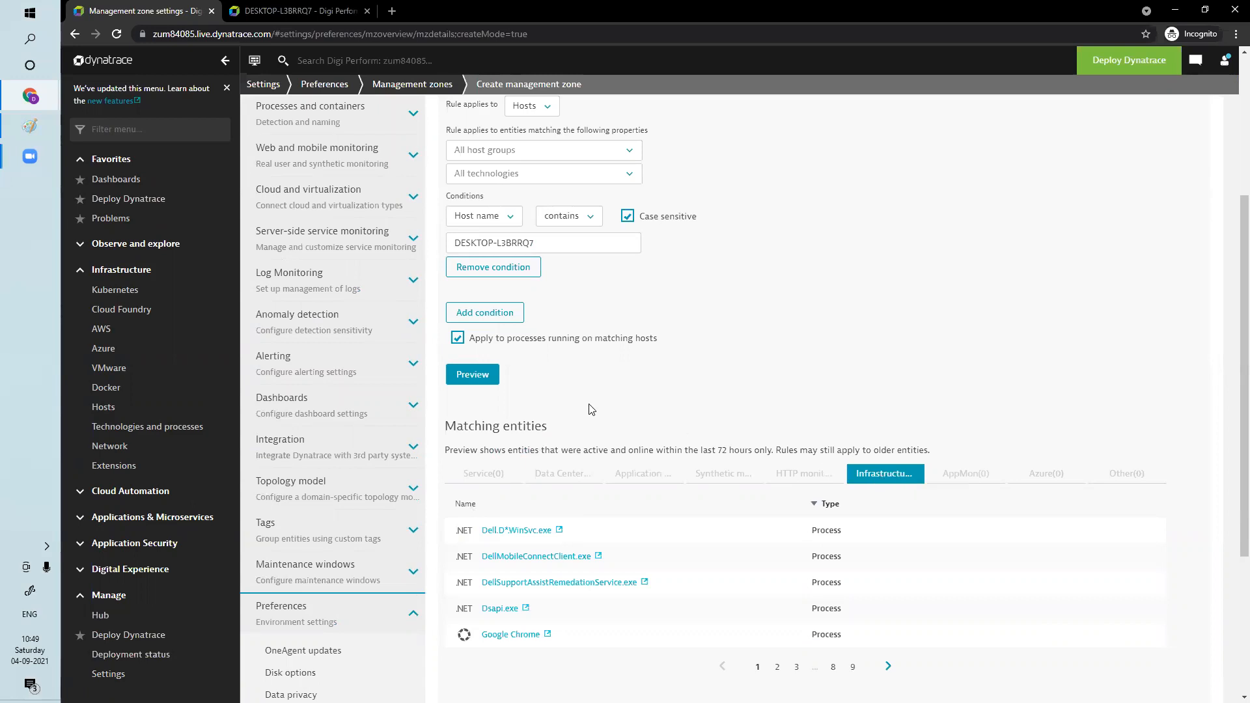
Preview the rule's matches without applying it to processes on matching hosts, and re-enable that option
click(458, 338)
click(474, 376)
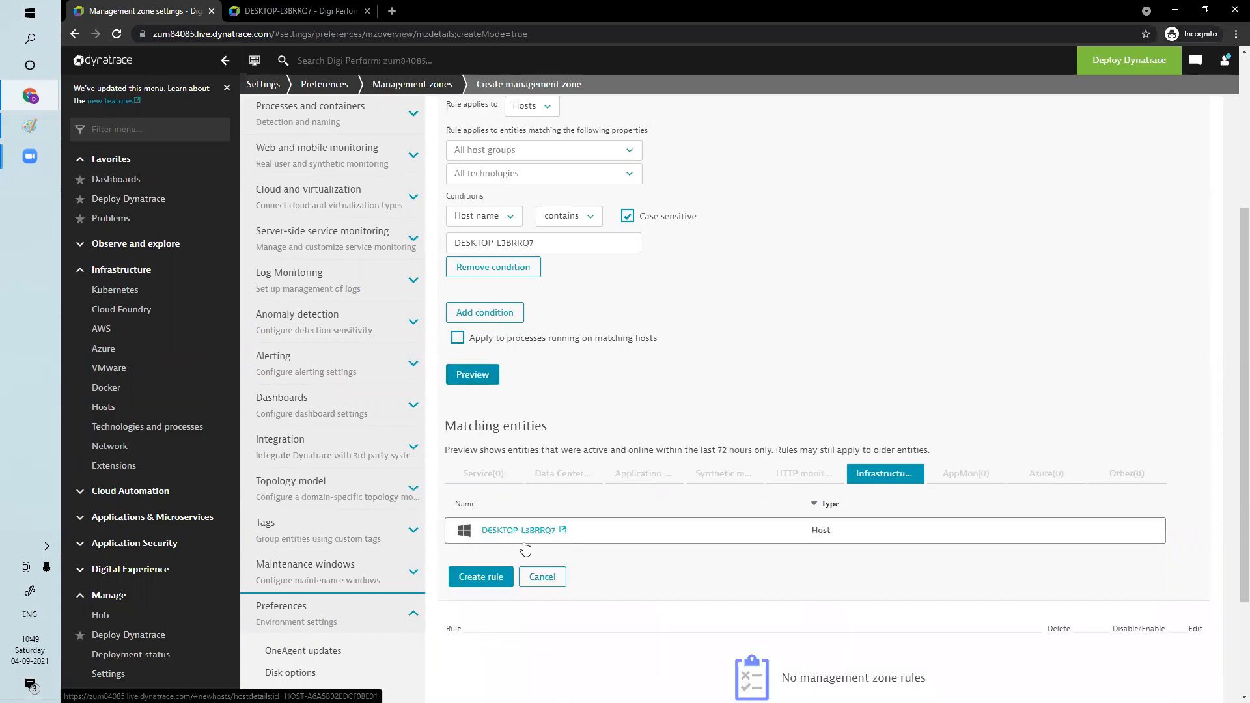
click(457, 338)
Create the Hosts rule and save the BPI management zone
click(481, 578)
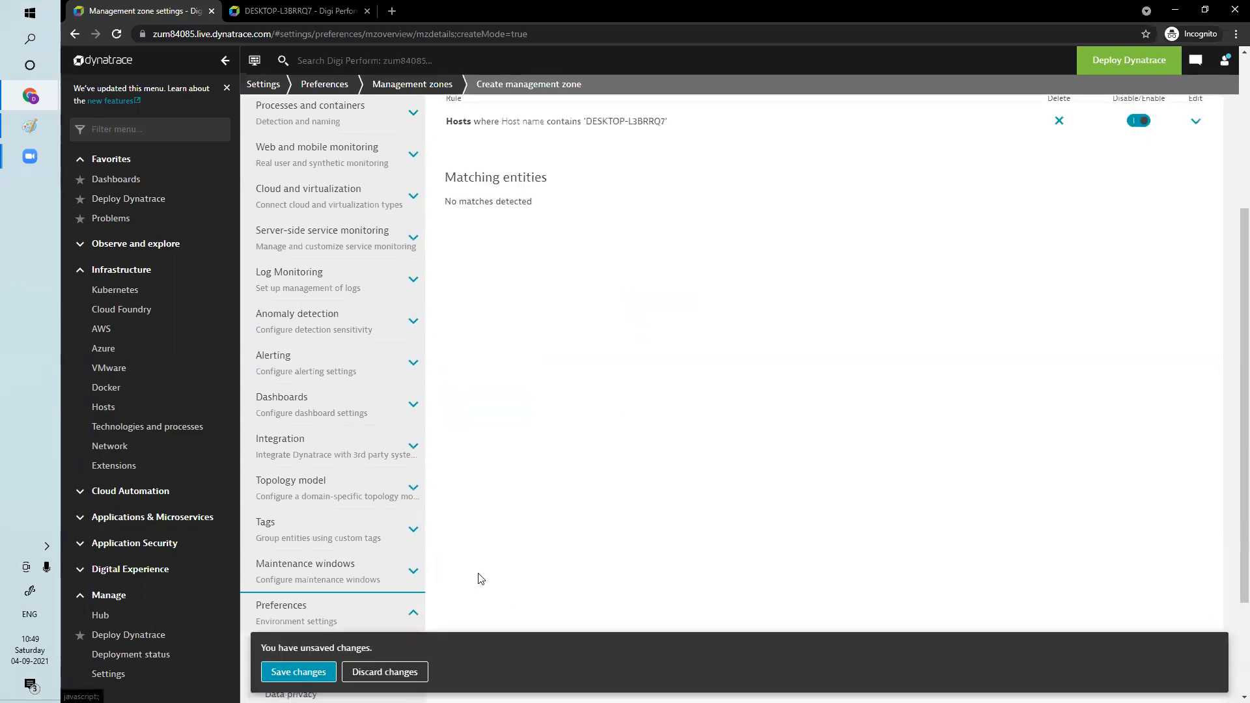
click(303, 674)
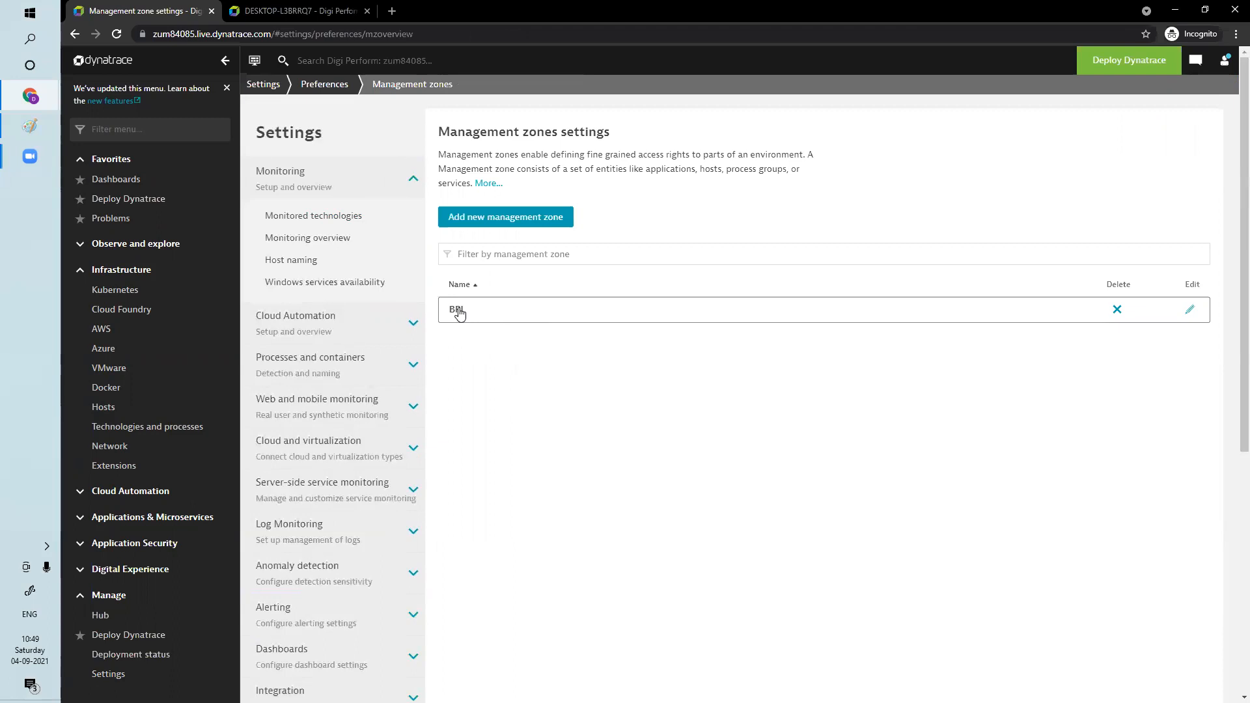
Open the BPI management zone for editing and add a new rule that applies to Process groups
click(459, 313)
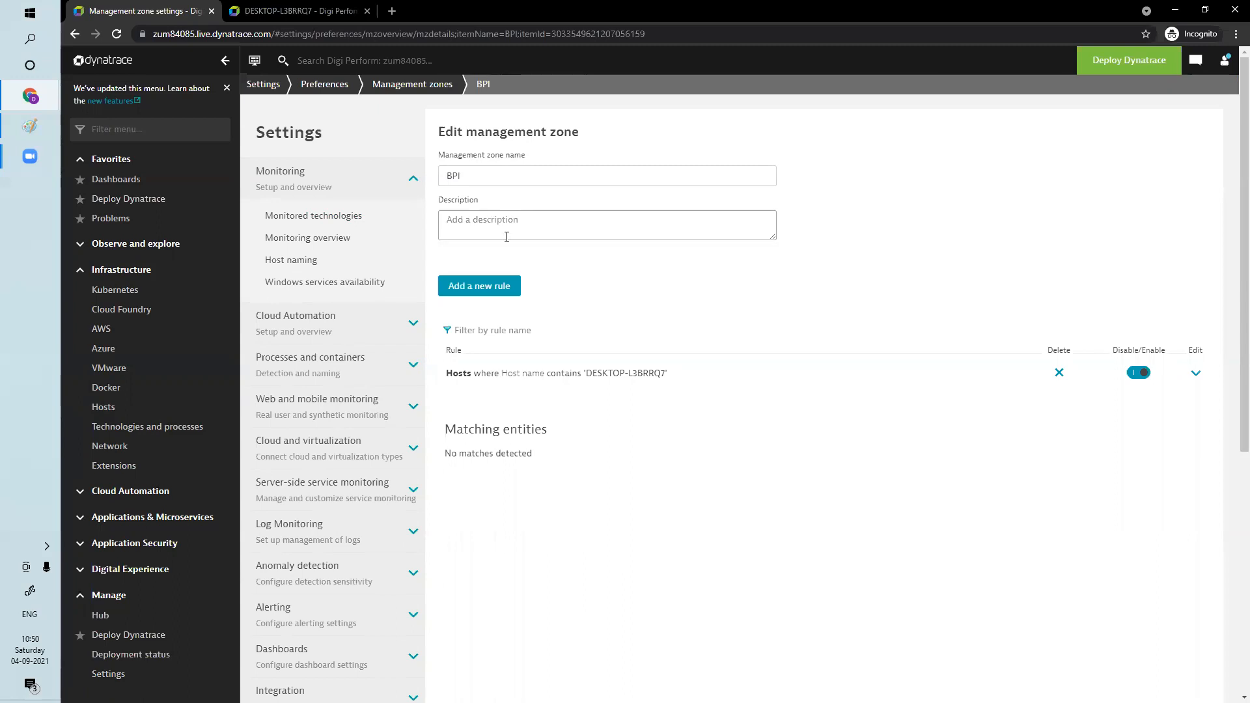
click(502, 287)
click(546, 362)
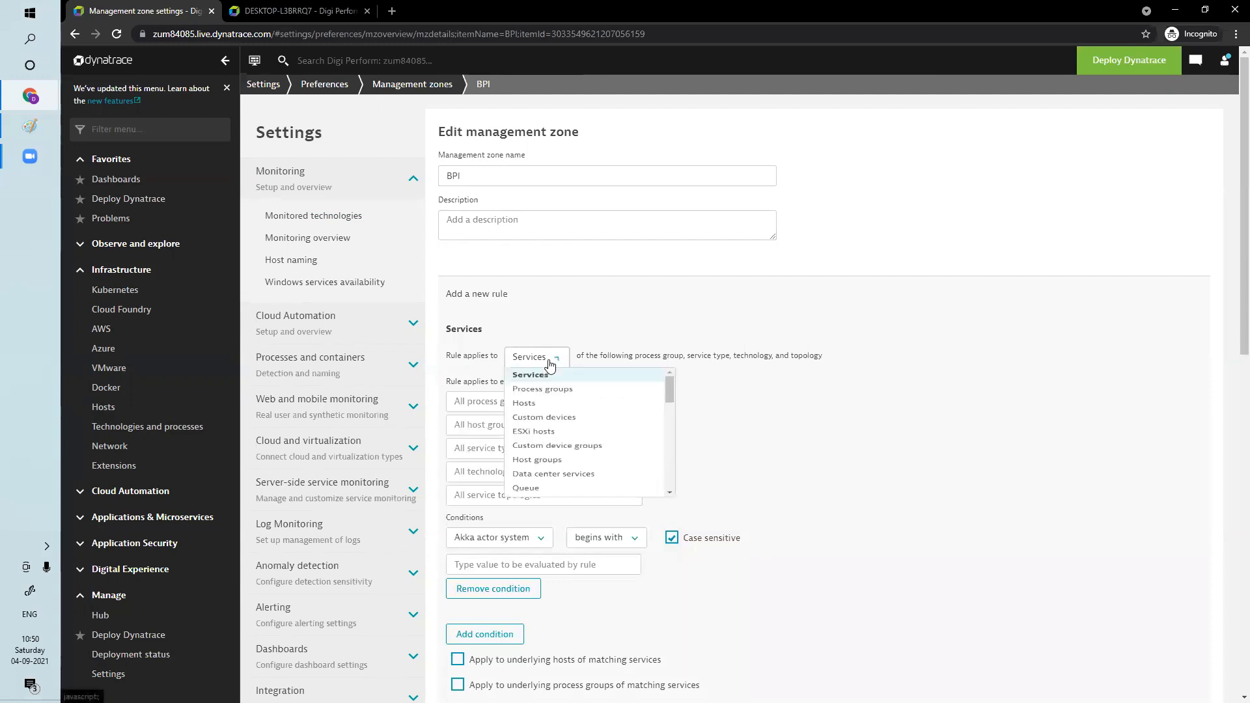
click(555, 397)
Set the rule's condition to Process group name does not equal "" (two double quotation marks)
click(531, 470)
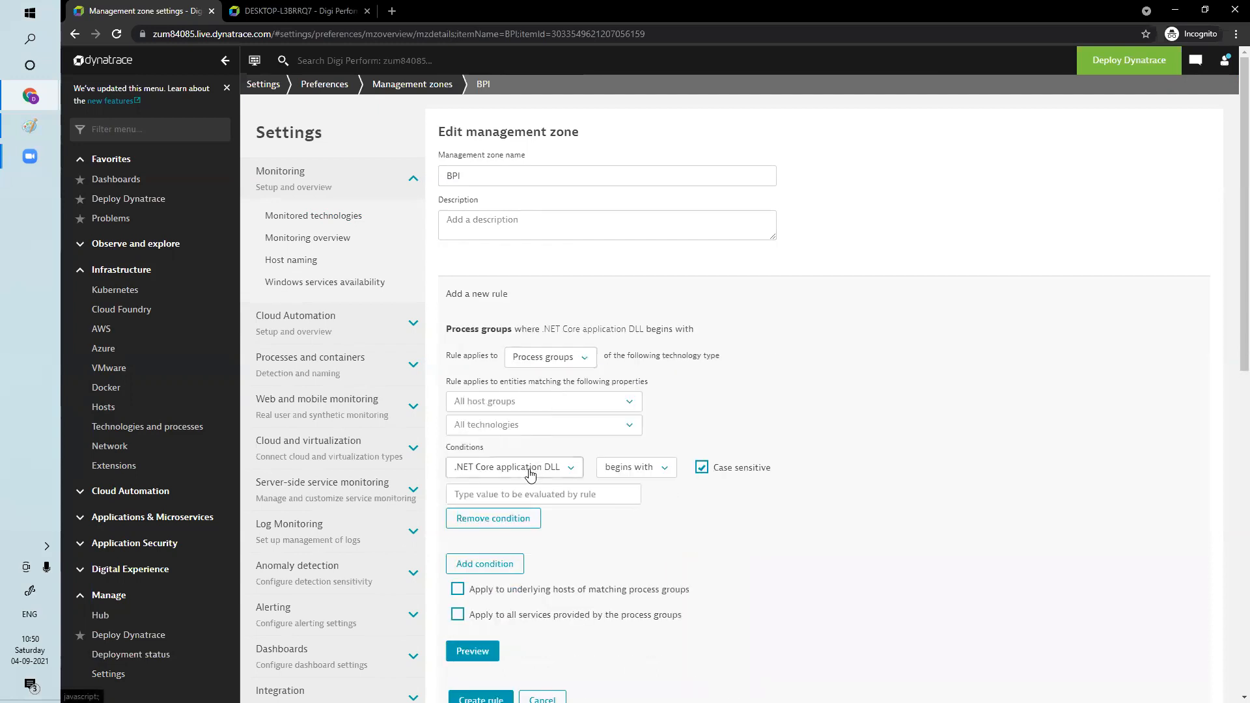
text(proc)
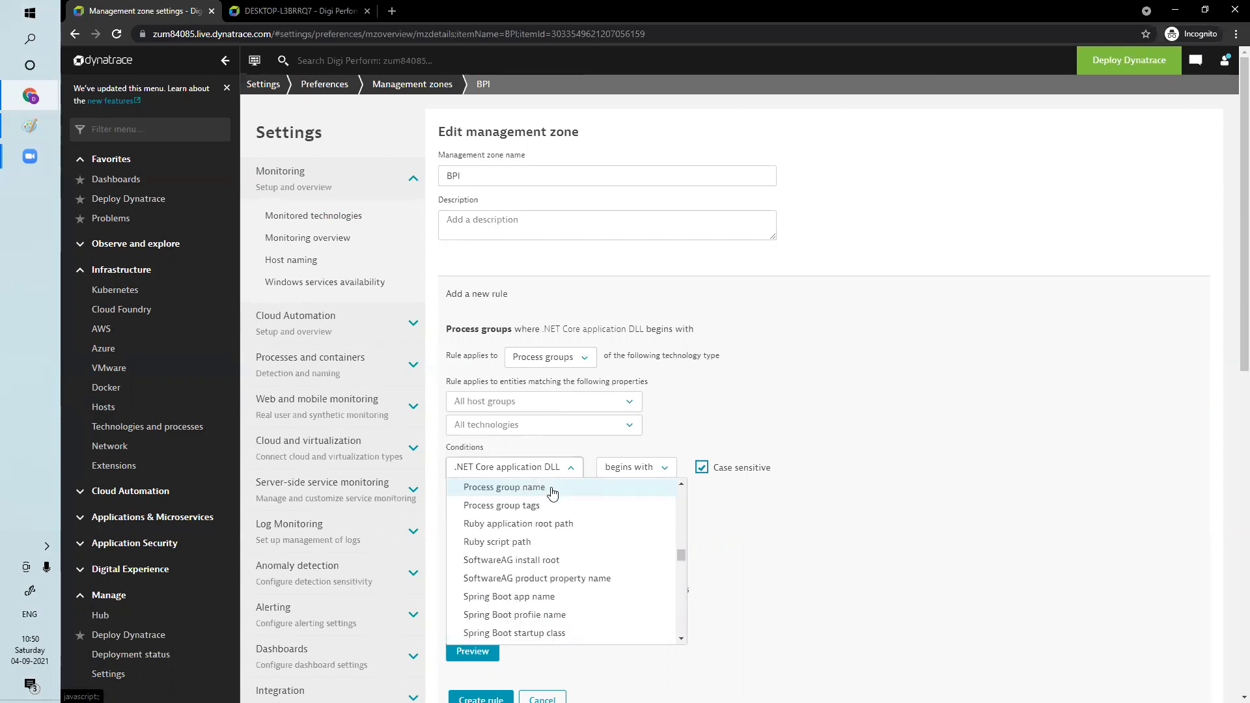
click(552, 493)
click(623, 468)
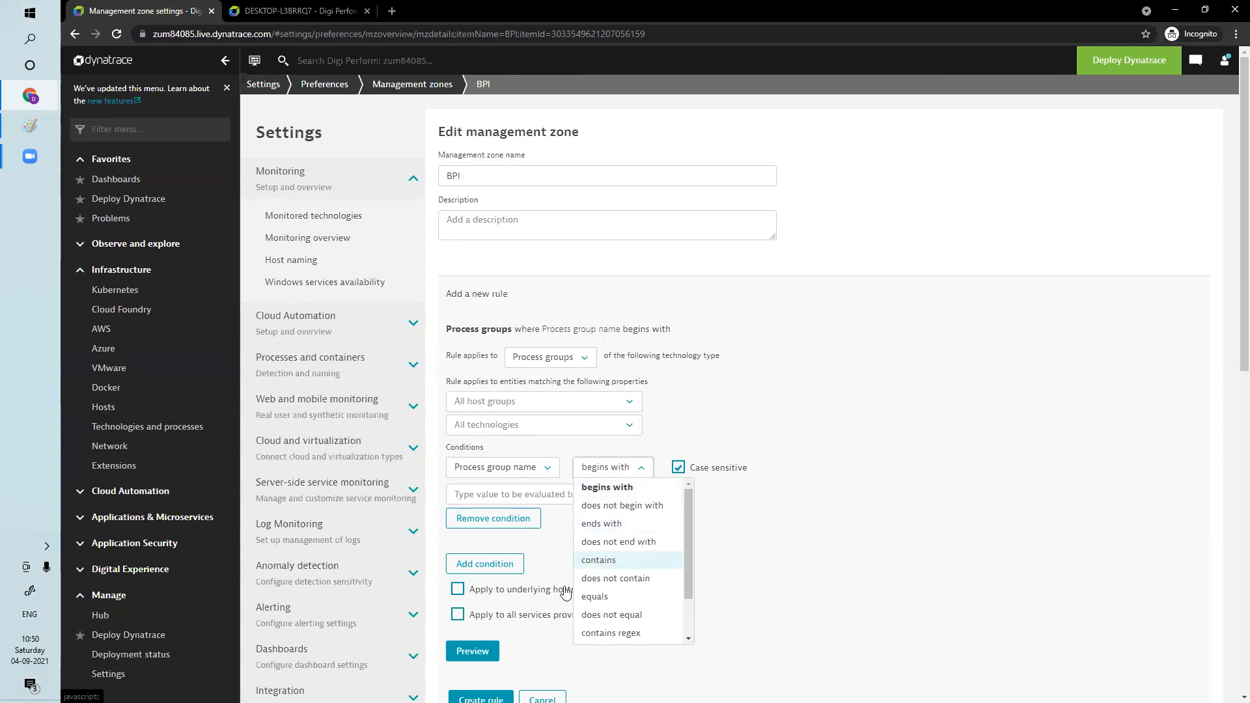
click(596, 615)
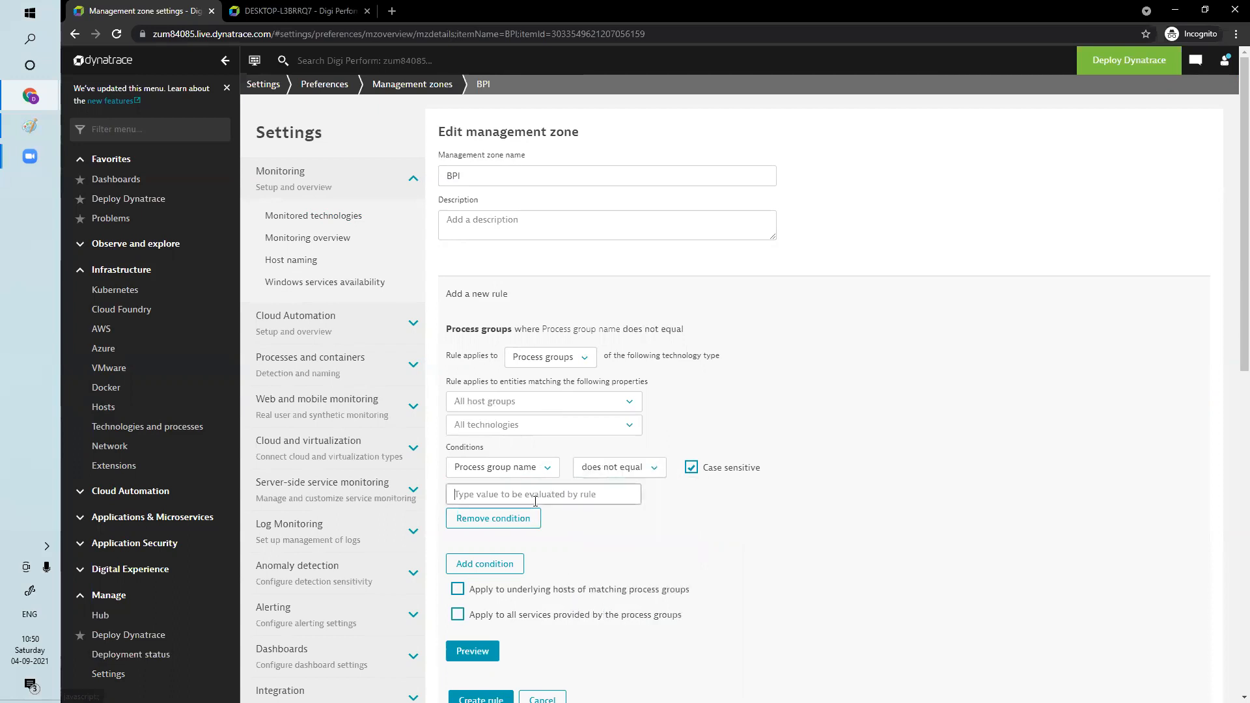
text(""")
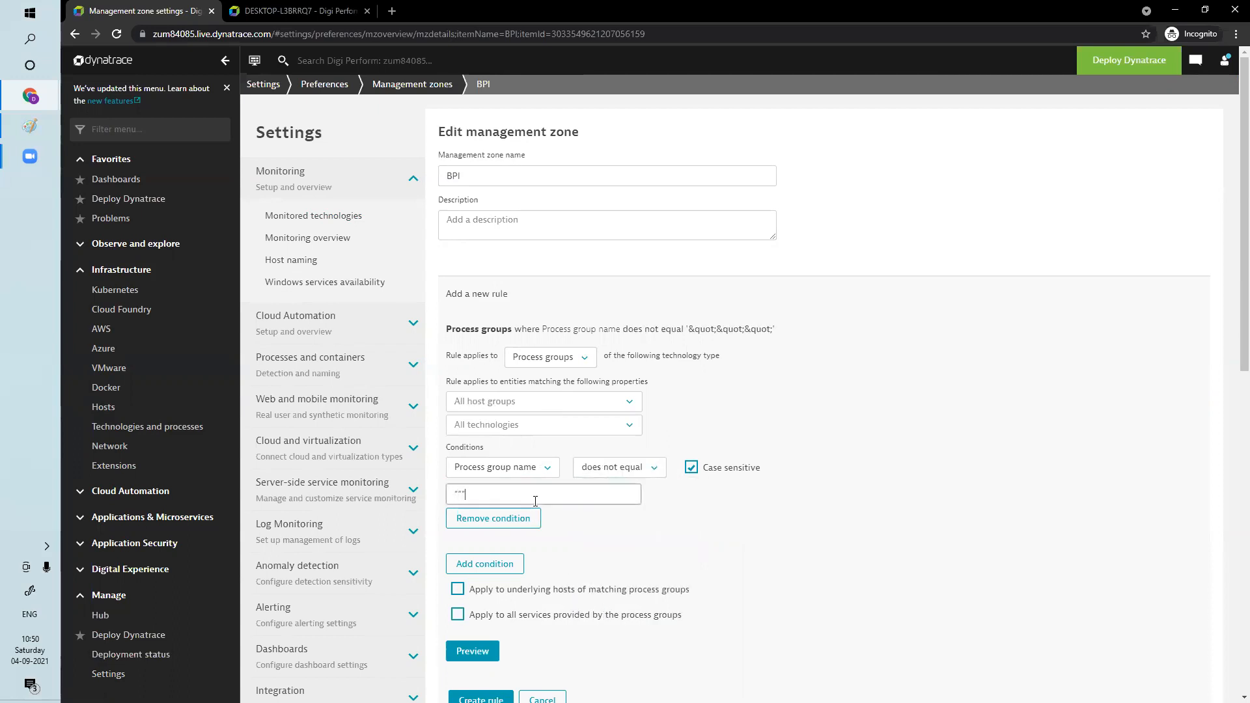
key(BackSpace)
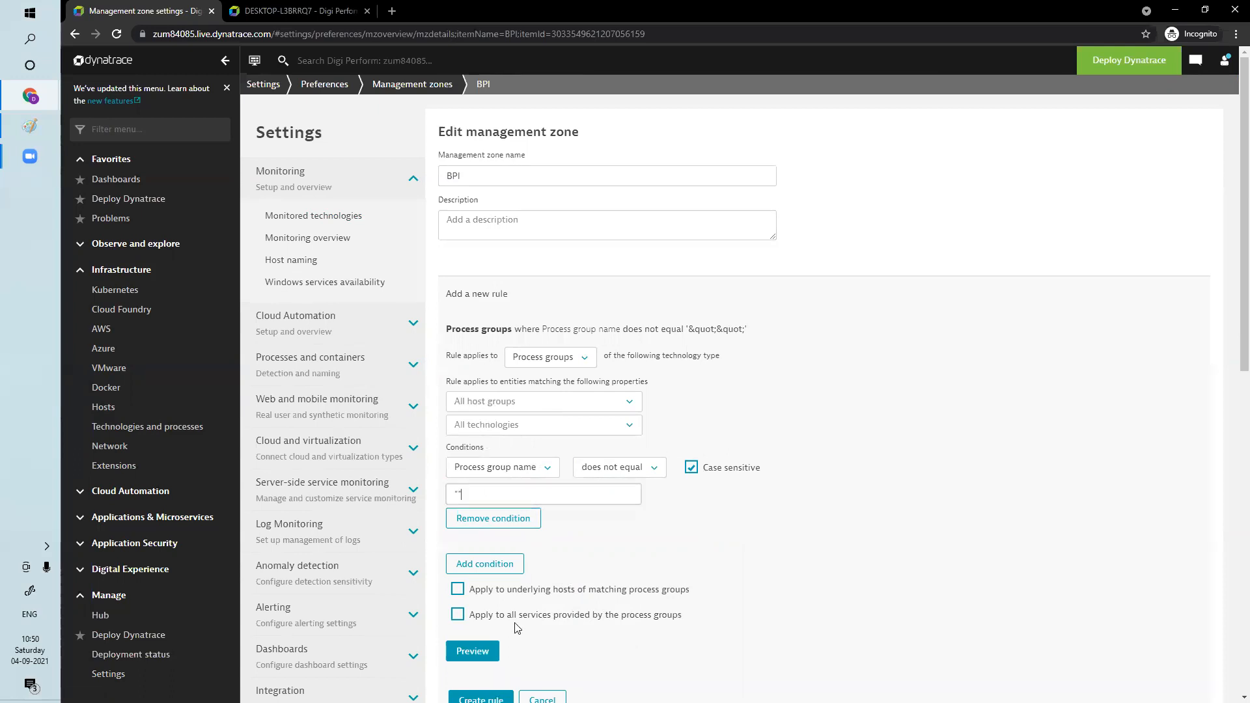
Apply the rule to underlying hosts and all services provided by the process groups, and preview the matching entities
click(457, 589)
click(457, 615)
click(473, 651)
scroll(925, 506, down, 5)
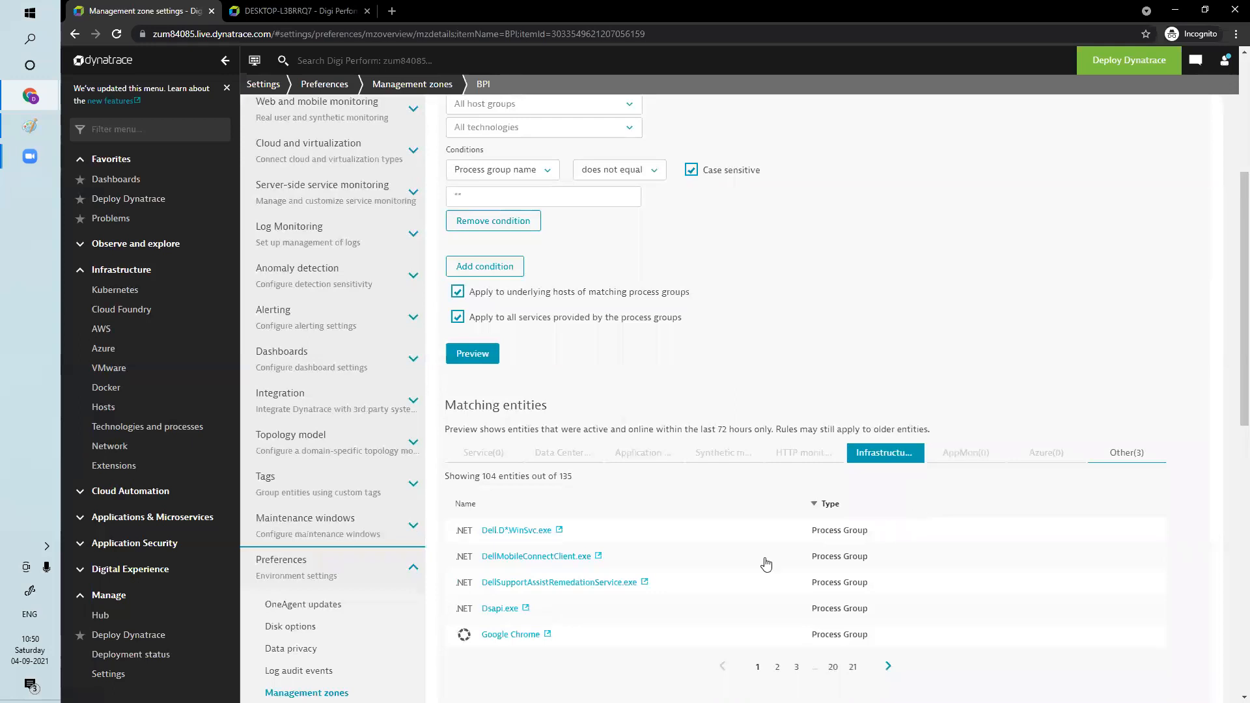
Create the Process groups rule and save the BPI management zone
scroll(714, 544, down, 5)
click(482, 367)
click(282, 673)
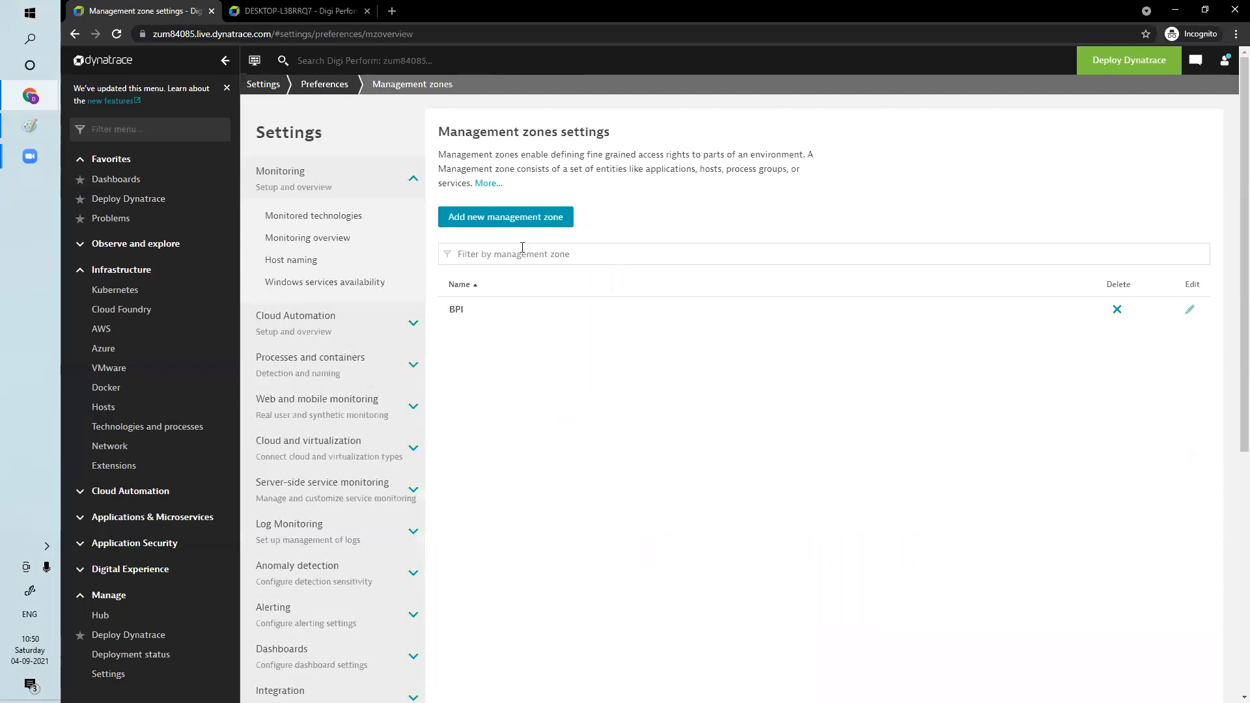
Open the Hosts list and filter it by the BPI management zone
click(124, 405)
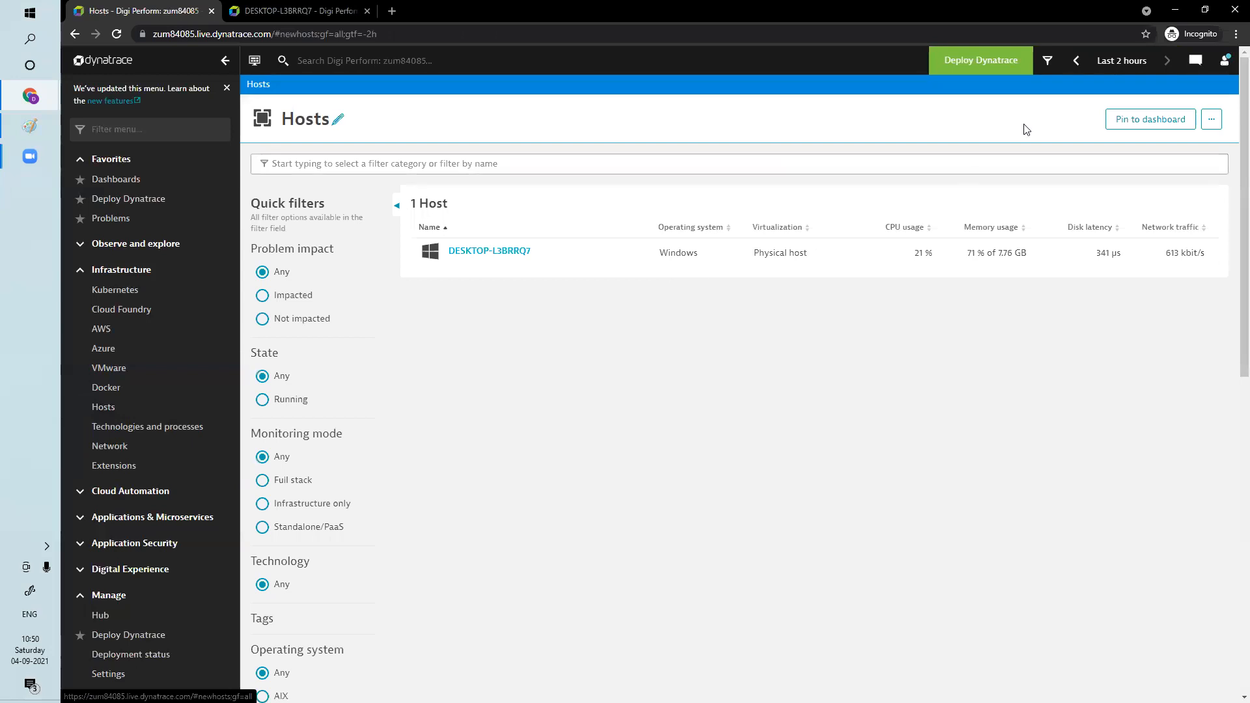
click(1048, 60)
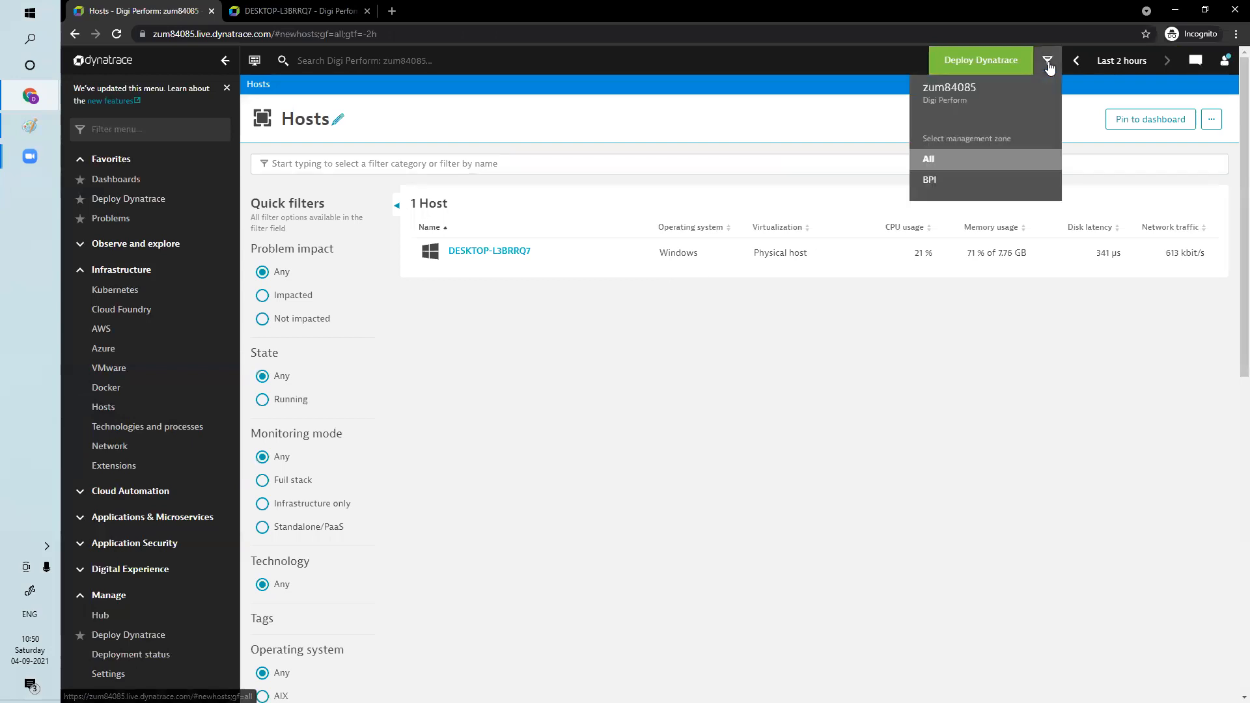
click(930, 183)
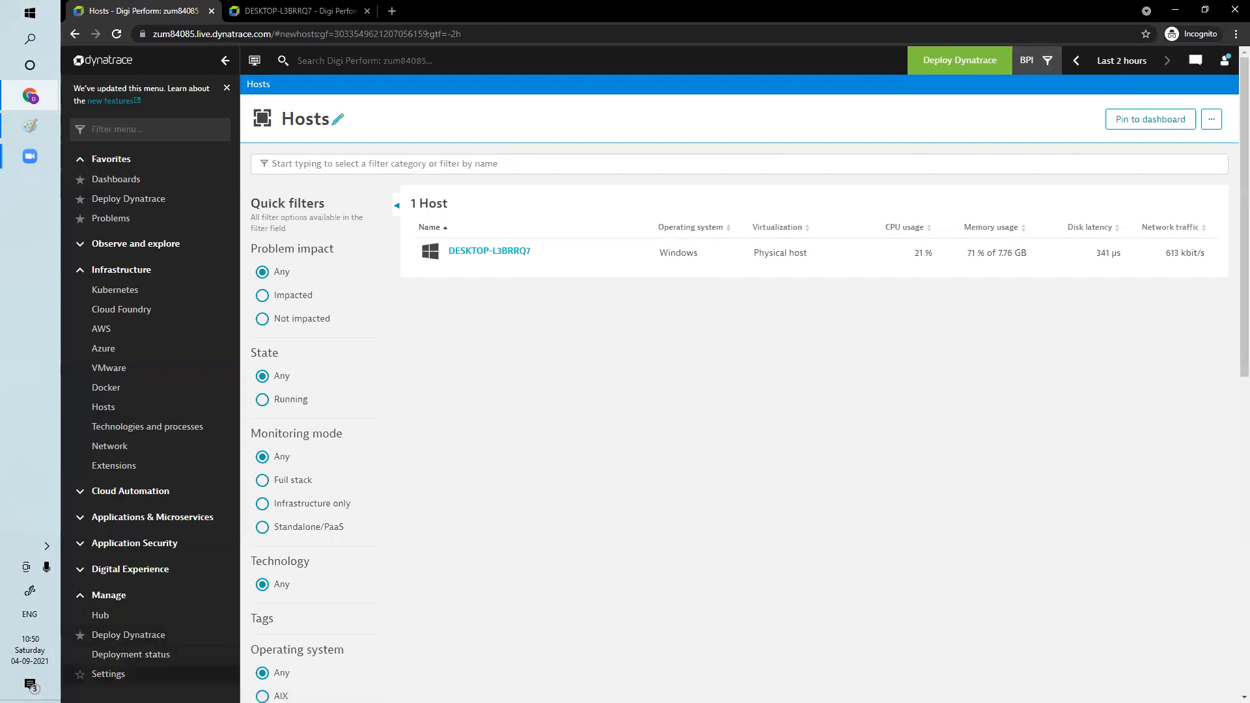
Open the Application detection settings under Web and mobile monitoring and start a new detection rule
click(120, 676)
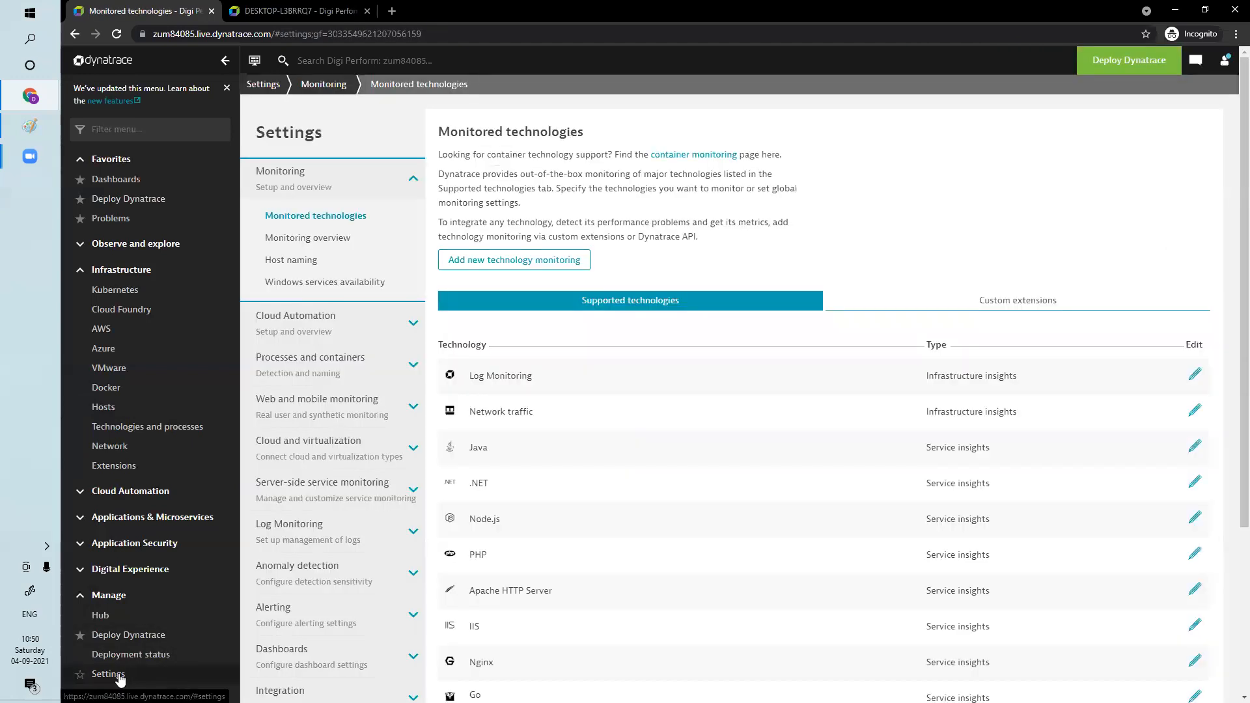
click(347, 415)
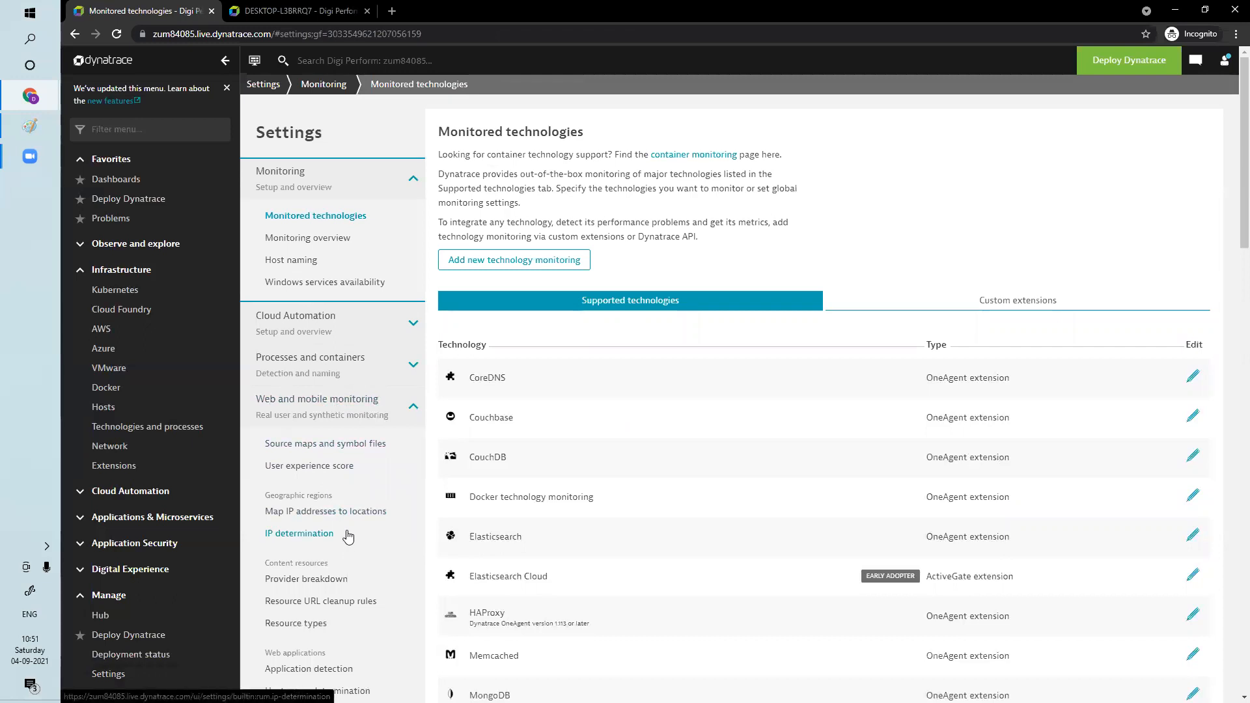
scroll(348, 546, down, 5)
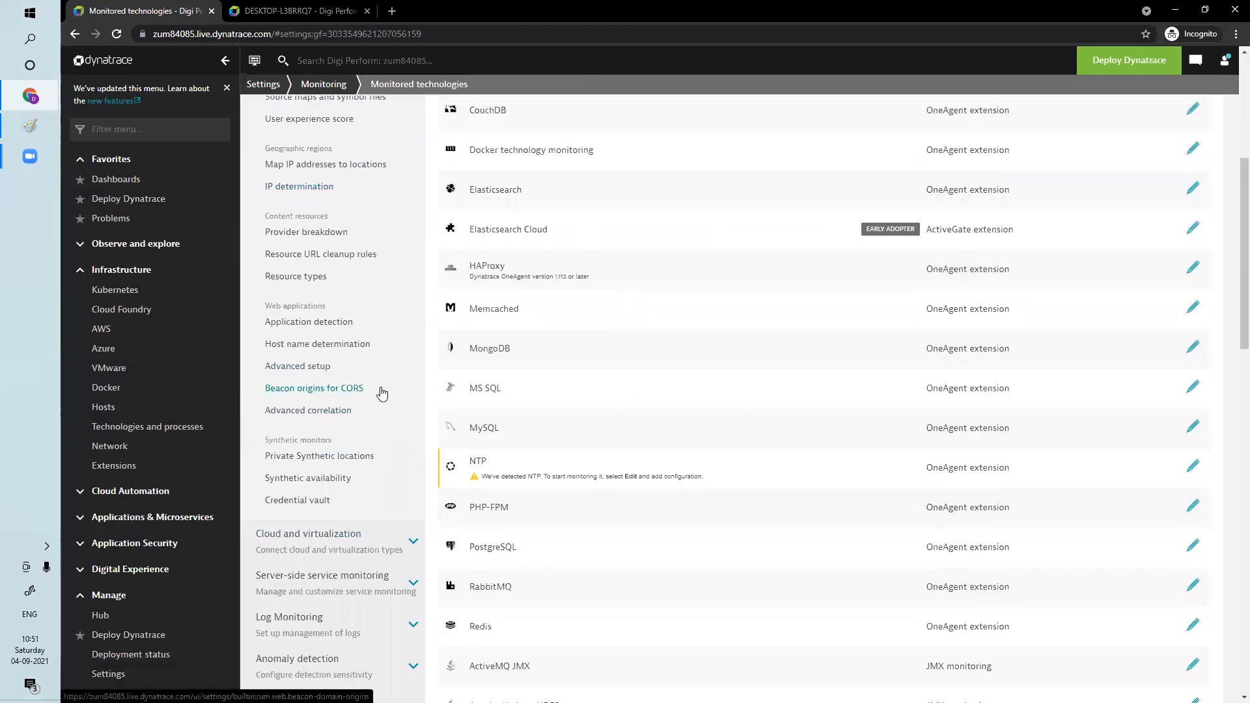
click(343, 323)
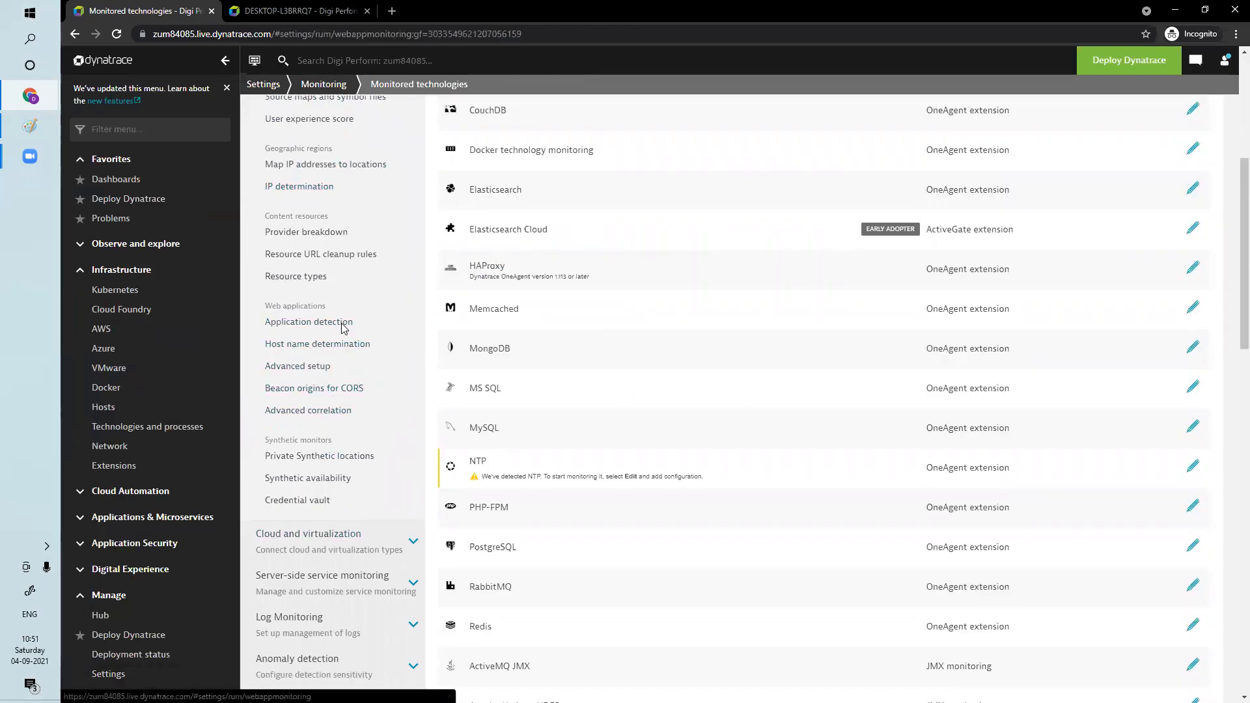
click(515, 342)
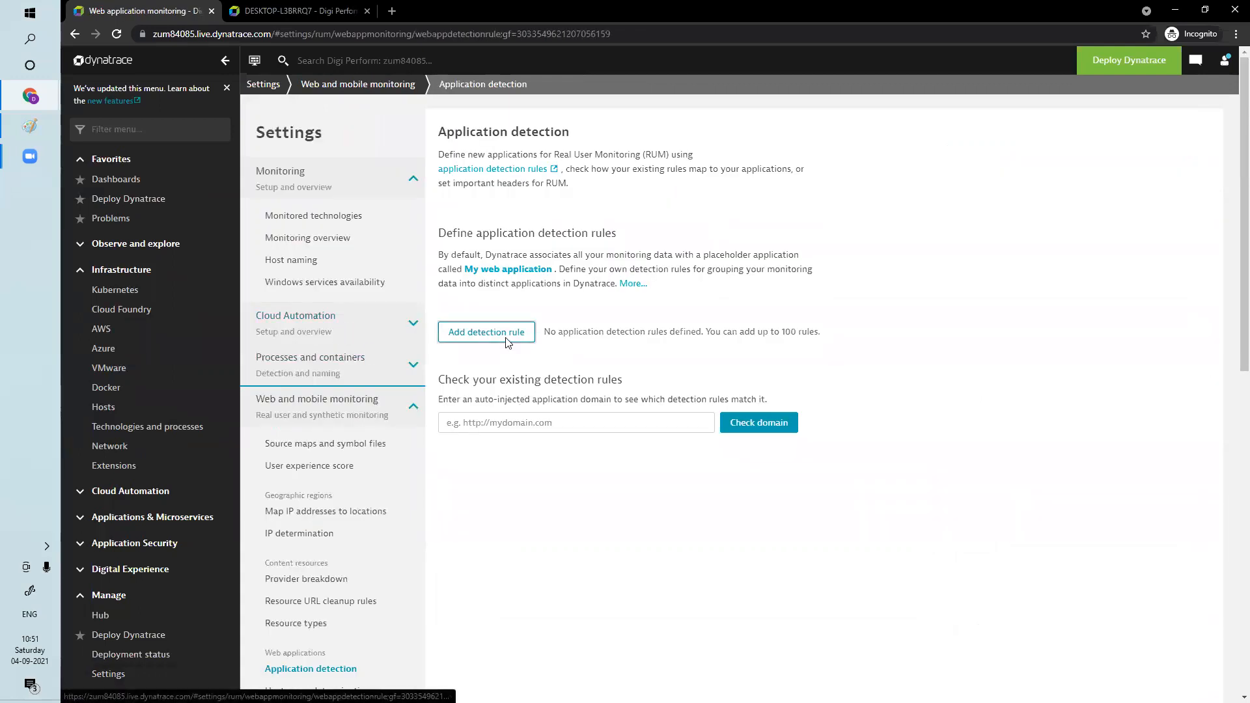
Name the new application BPI and base its detection rule on the URL
click(556, 231)
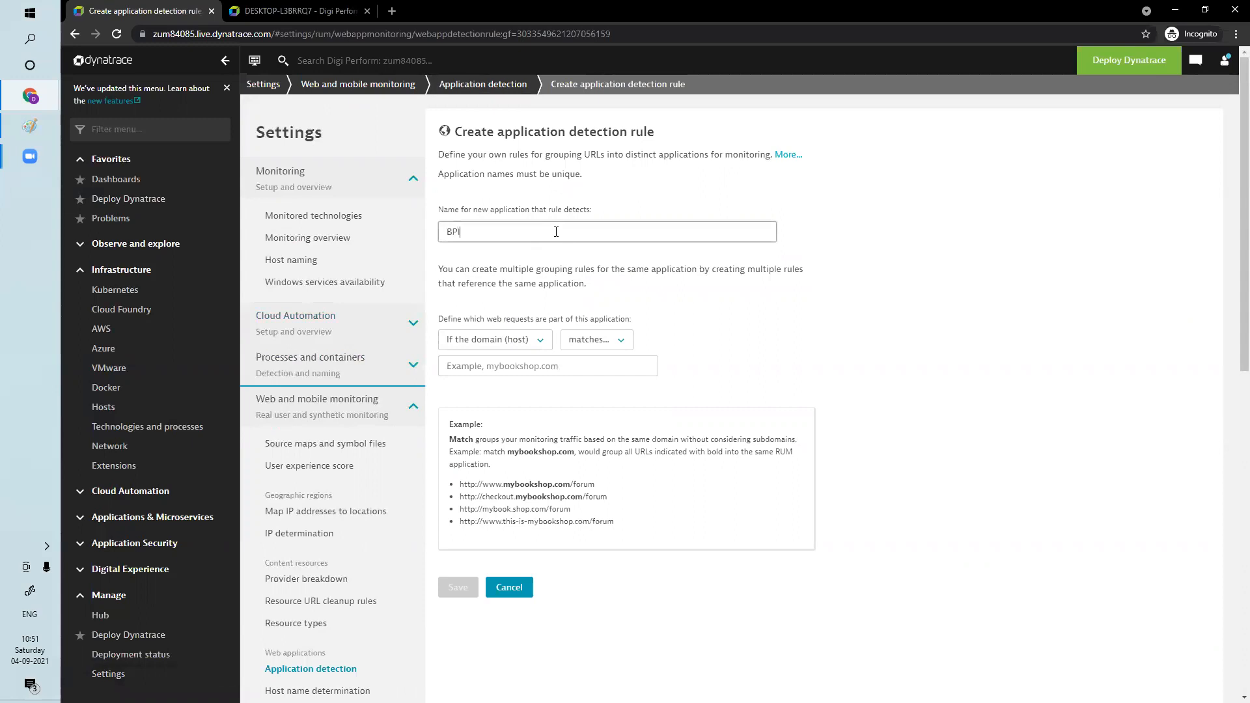
click(517, 340)
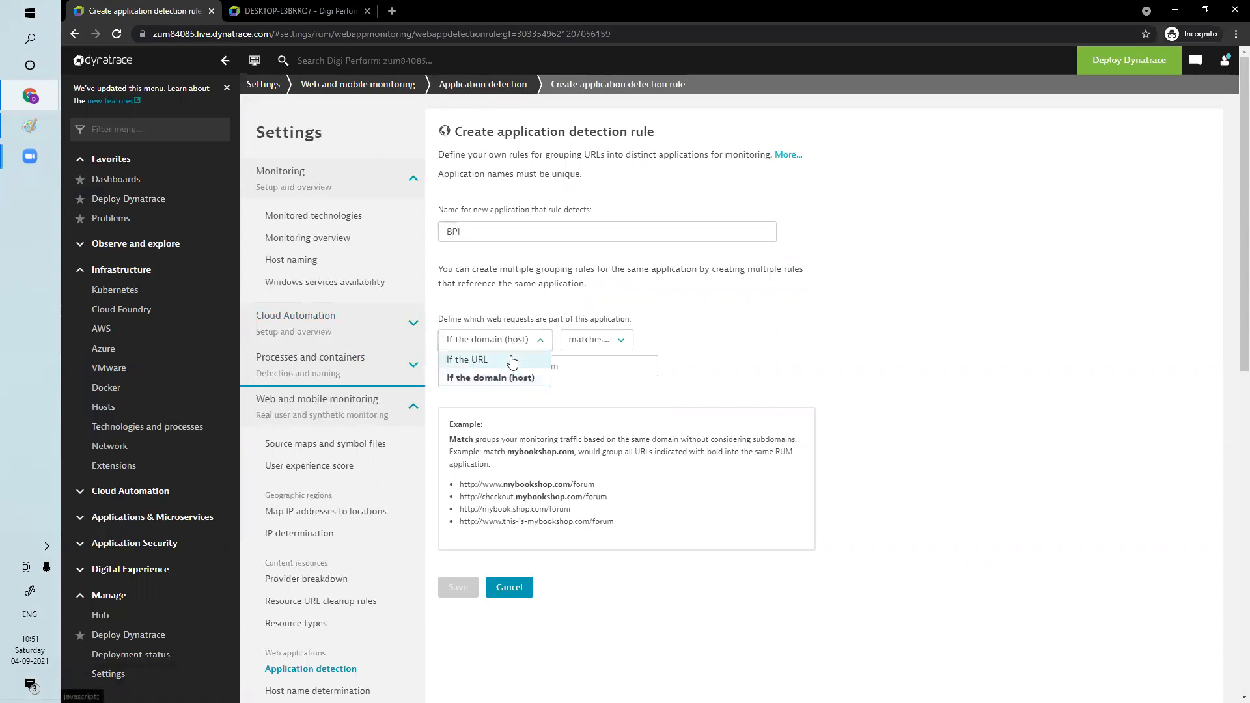
click(482, 356)
click(564, 360)
text(HT)
key(BackSpace)
key(BackSpace)
key(BackSpace)
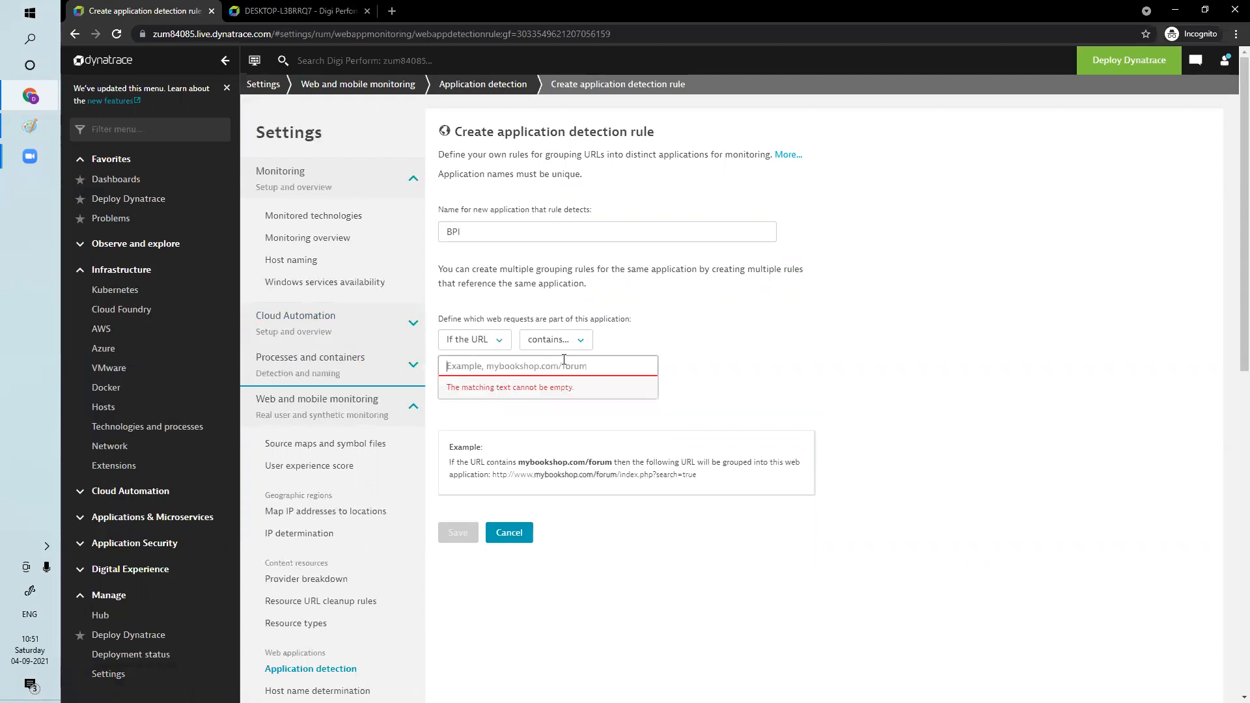
text(https://www.bpi.com)
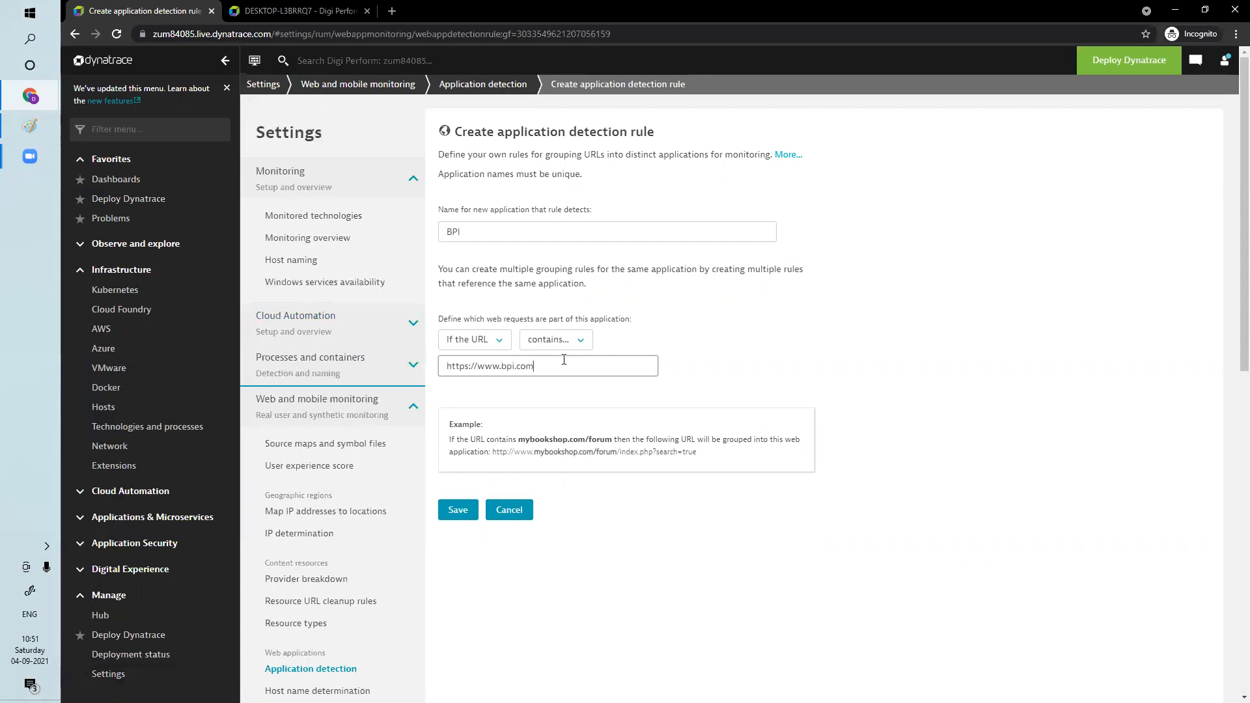
click(562, 440)
click(467, 513)
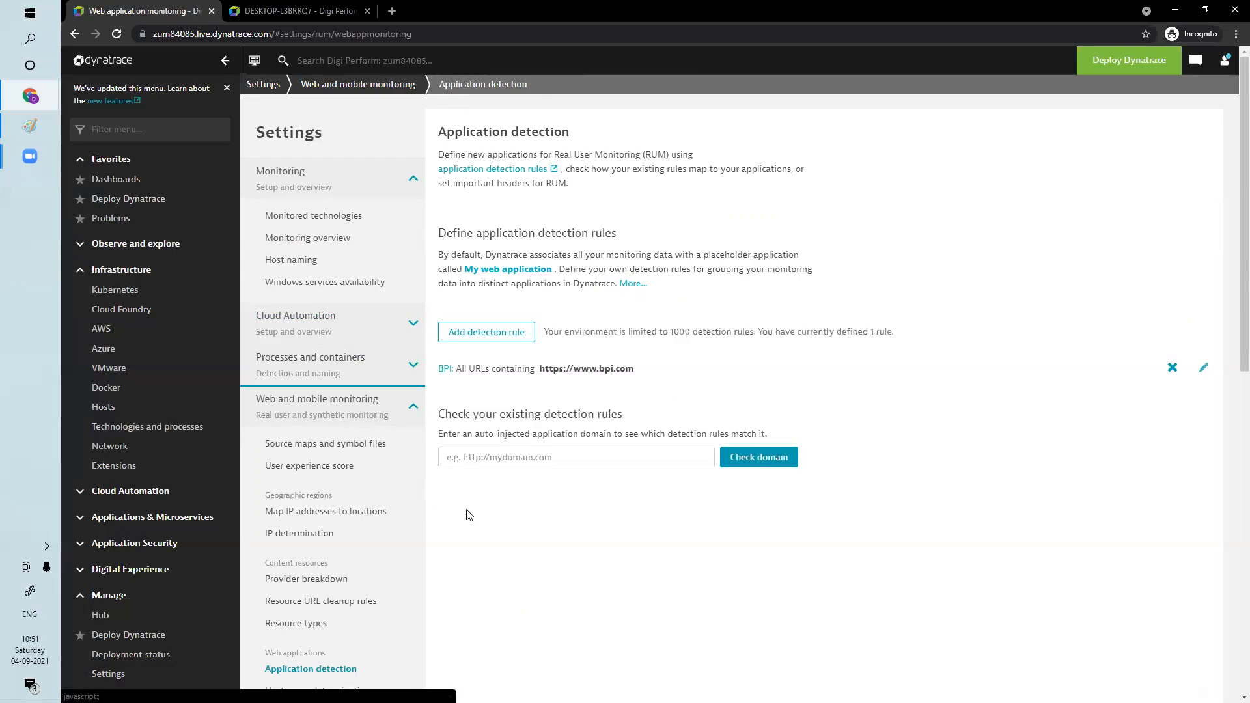
Find the Web applications page by filtering the navigation for "web", open it and reload it
click(159, 130)
text(web)
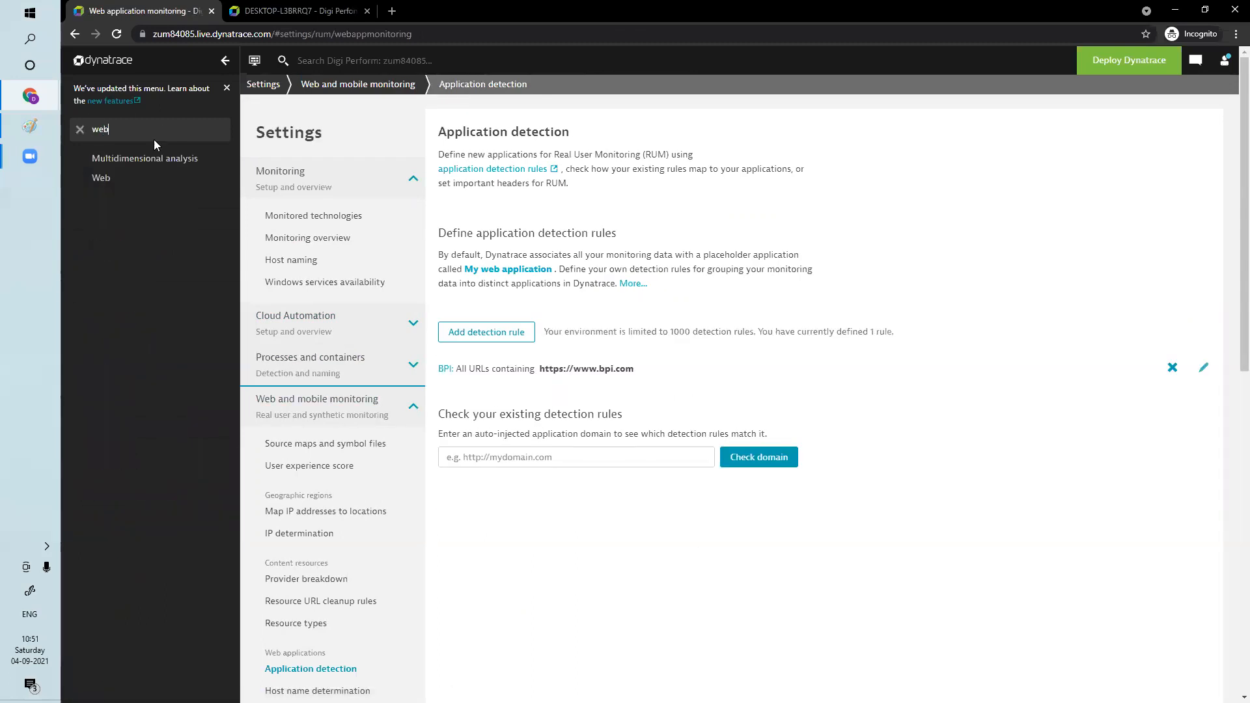
click(103, 178)
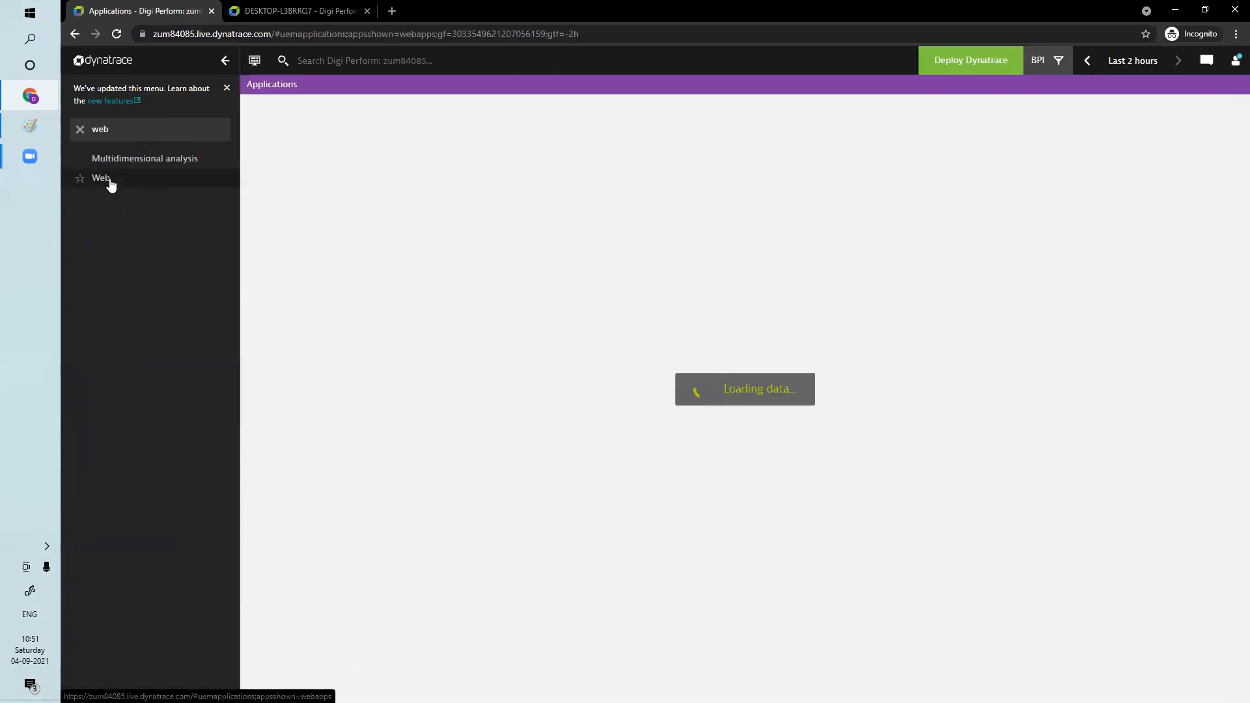
click(118, 34)
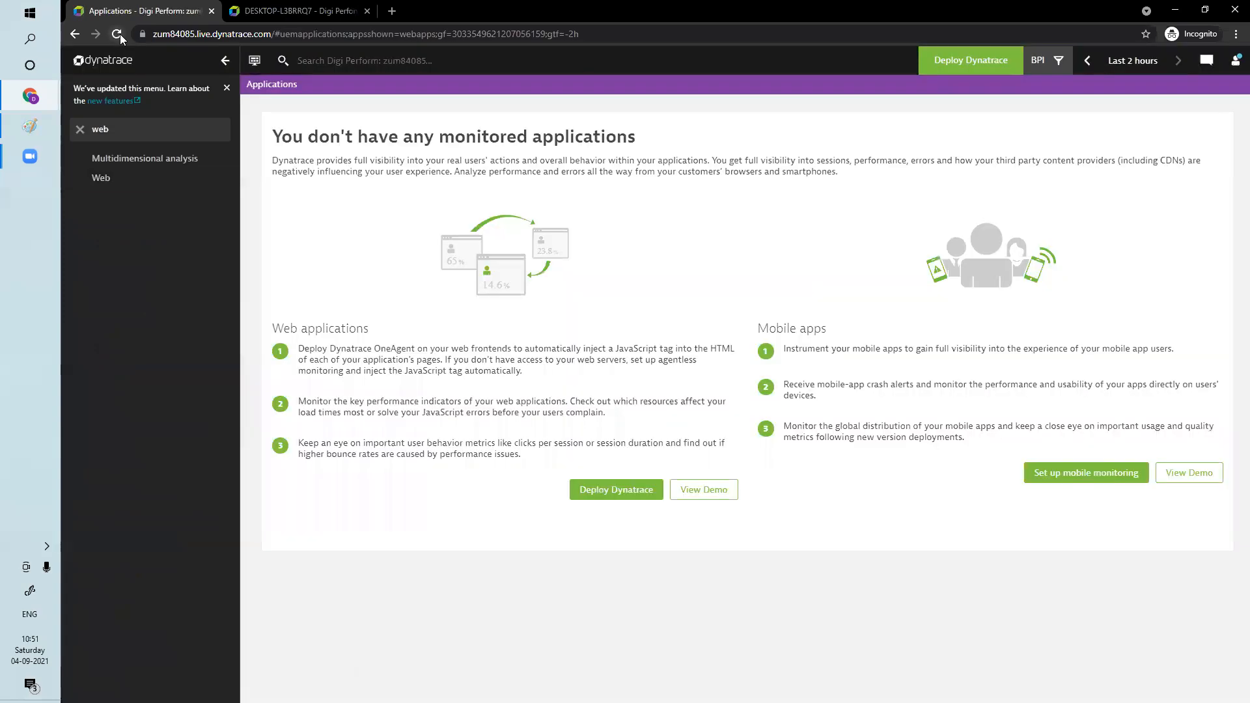
click(119, 34)
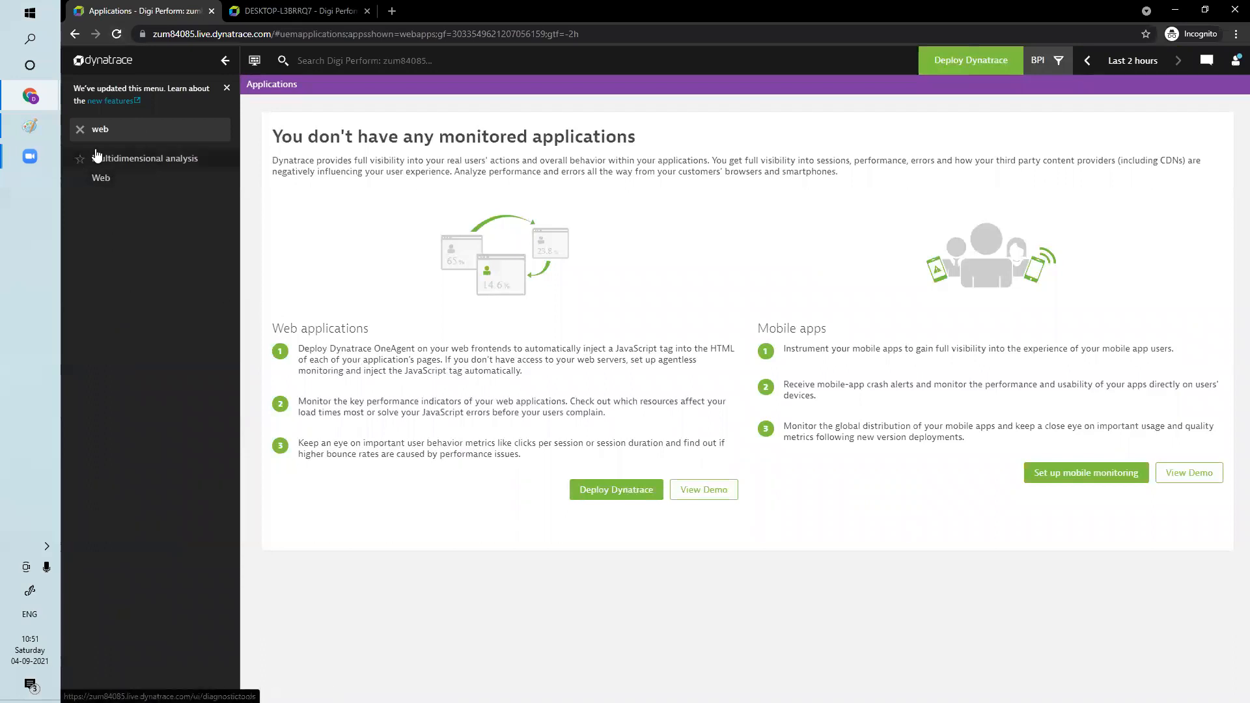
Clear the navigation filter and check the Web and Mobile application pages under Digital Experience
click(80, 130)
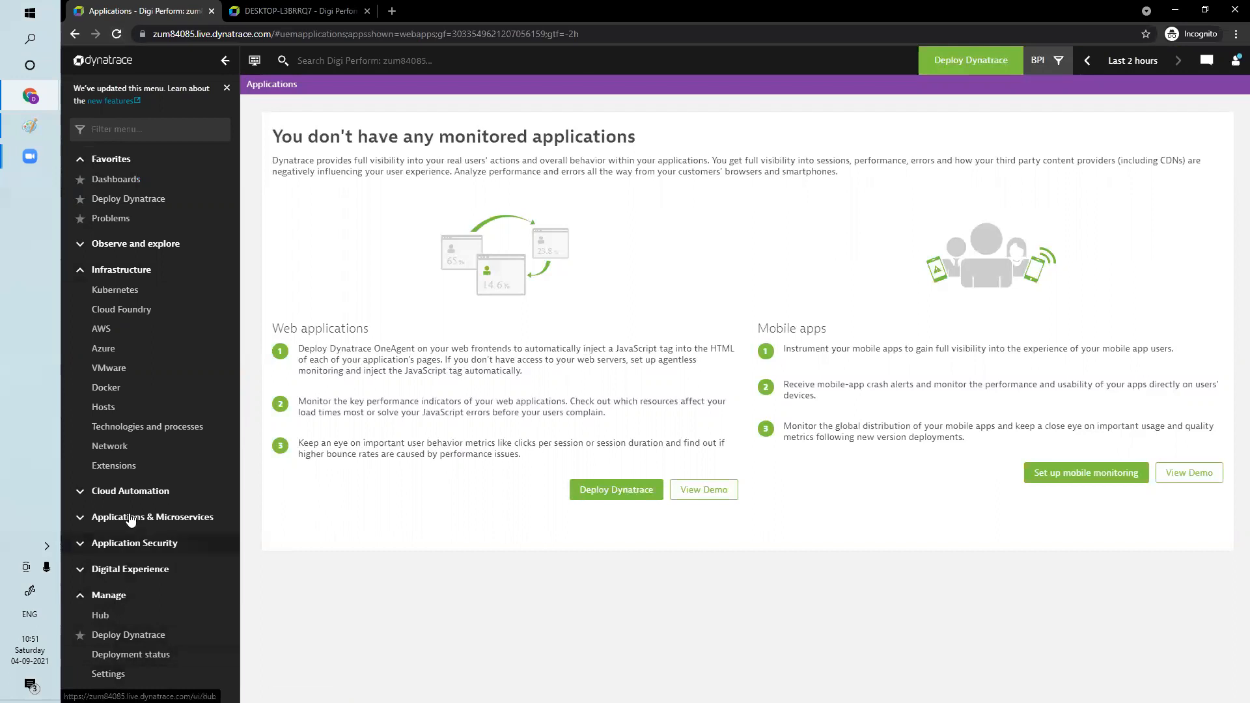
click(81, 519)
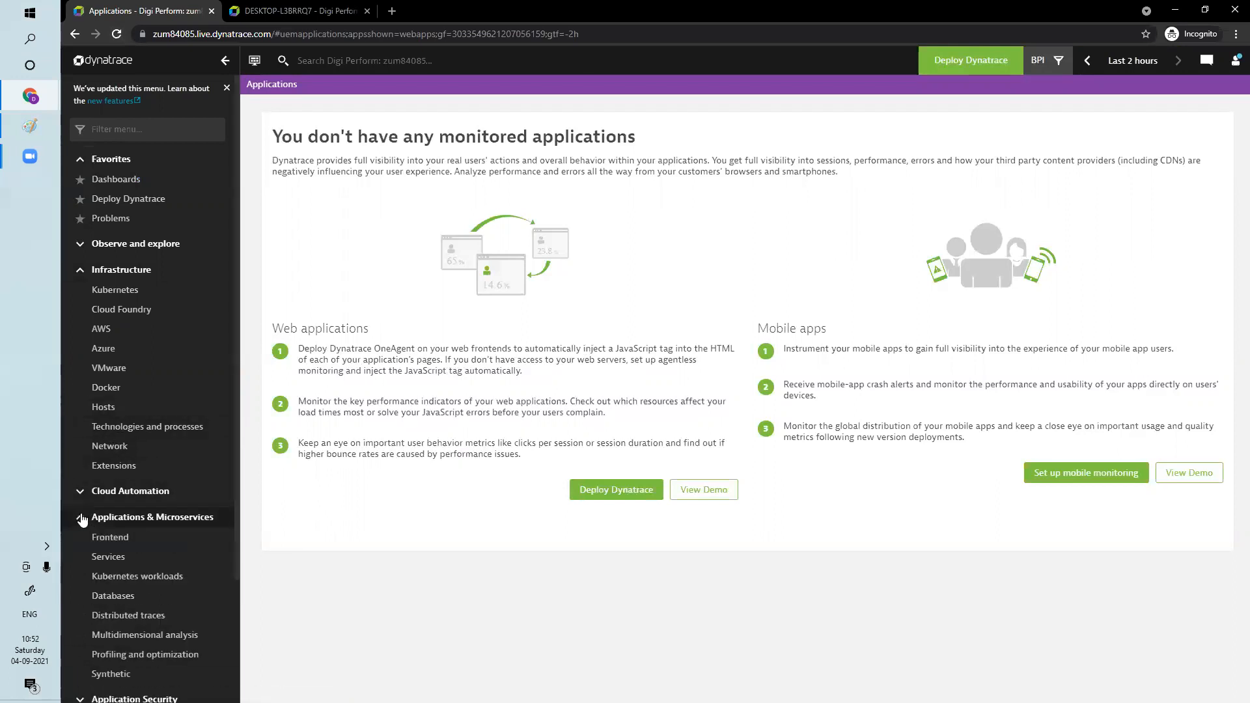
click(81, 519)
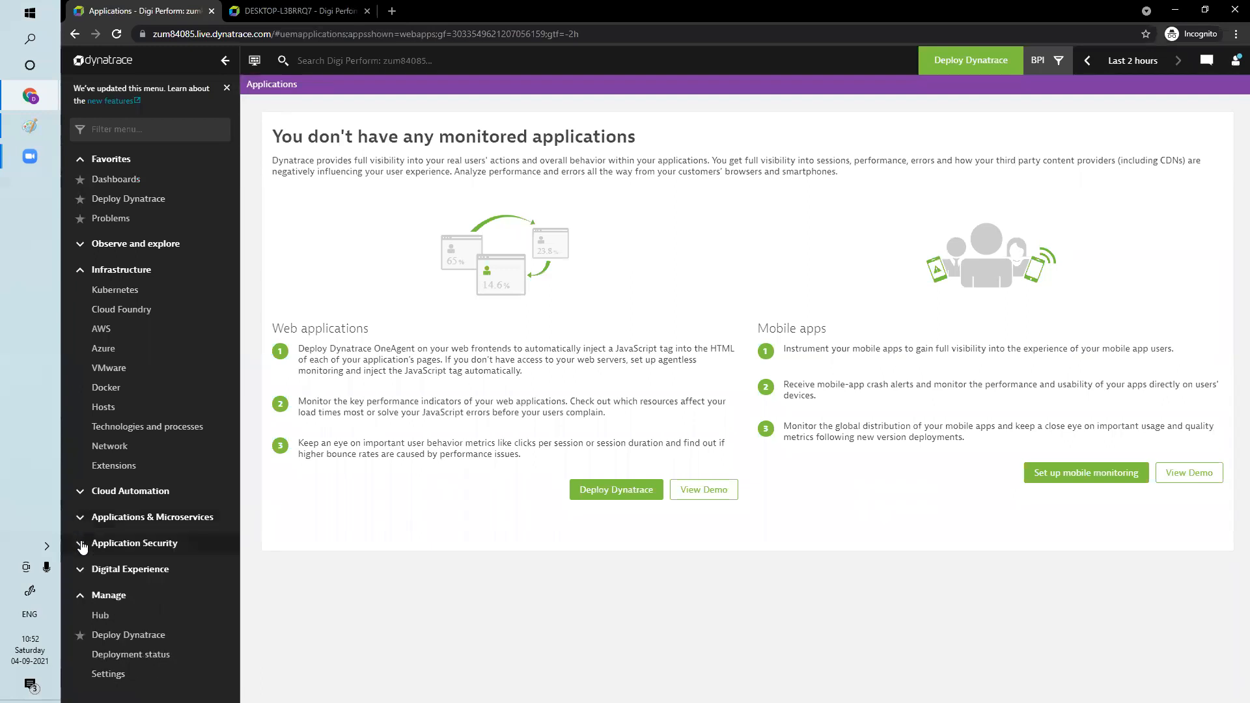
click(82, 545)
click(81, 545)
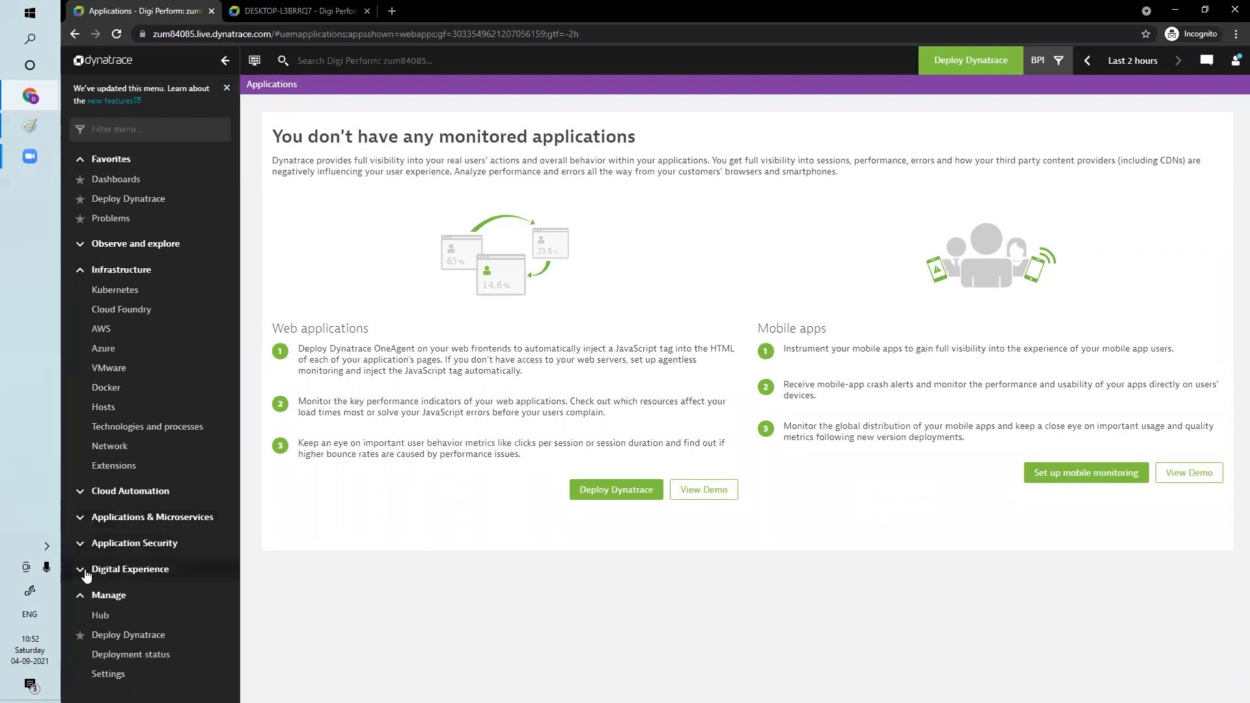
click(81, 571)
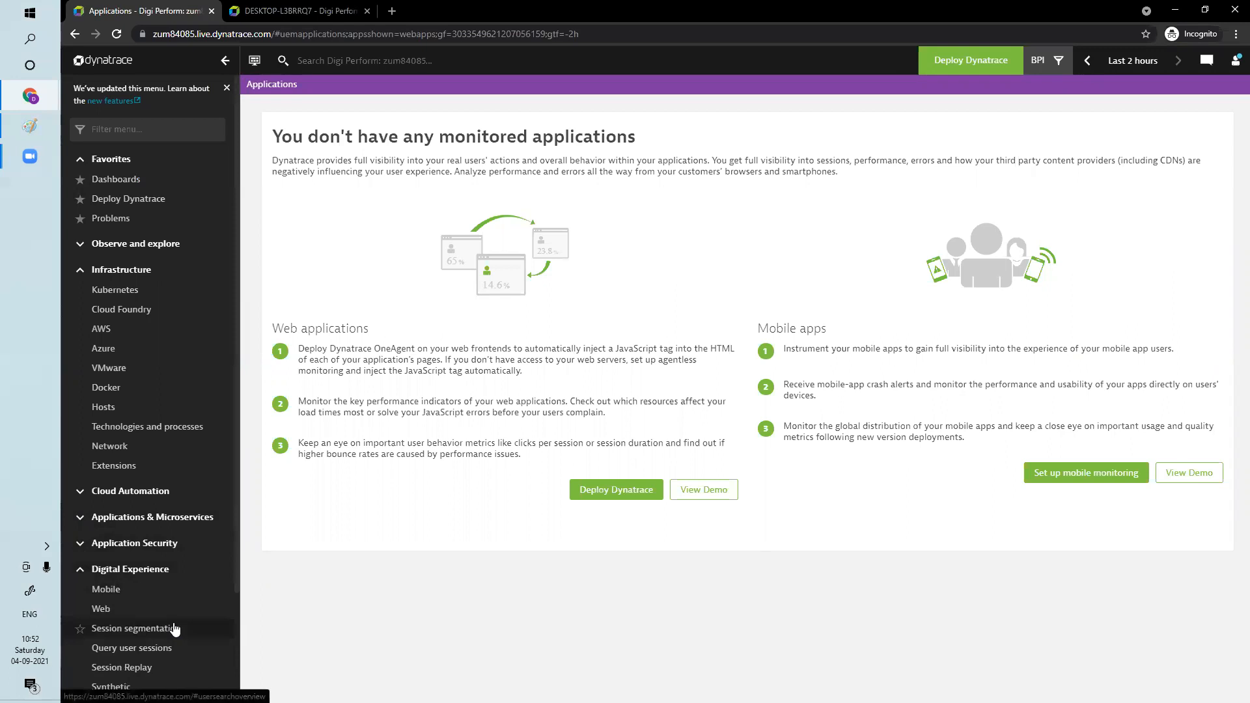
scroll(193, 595, down, 2)
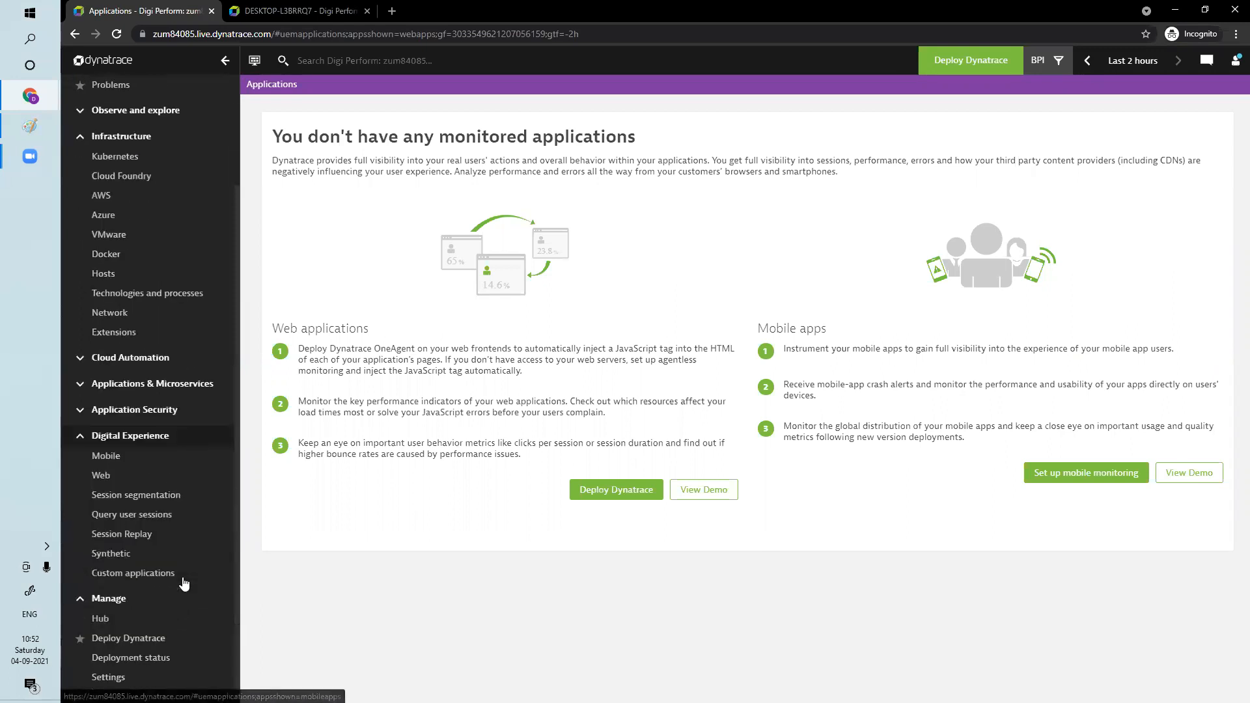
click(118, 482)
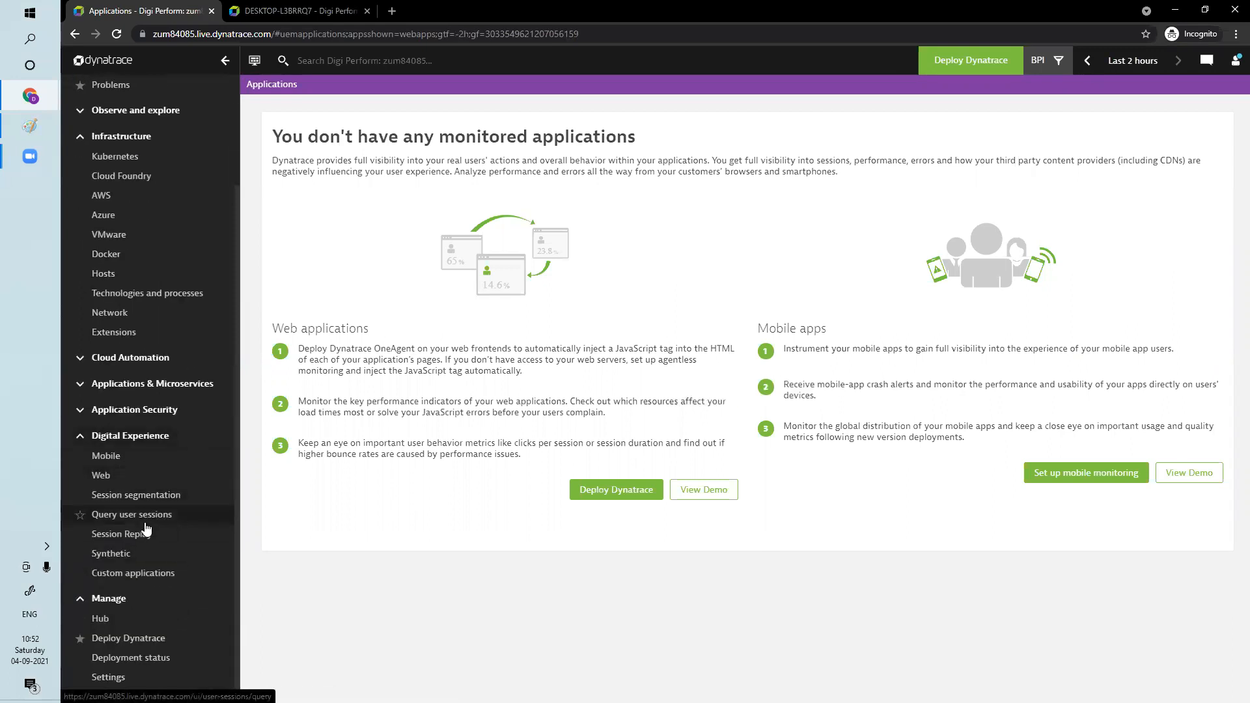
click(117, 459)
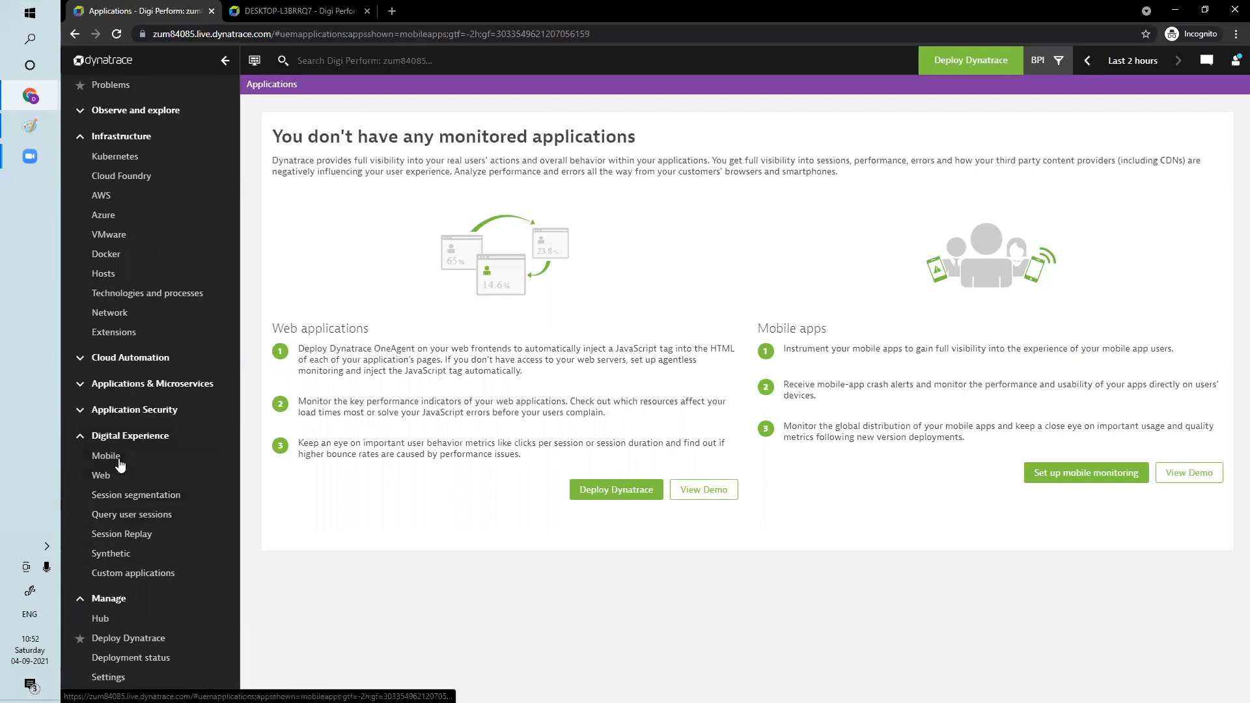
Compare the Web applications list under the All and BPI management zones, ending with the zone filter set to All
click(1056, 63)
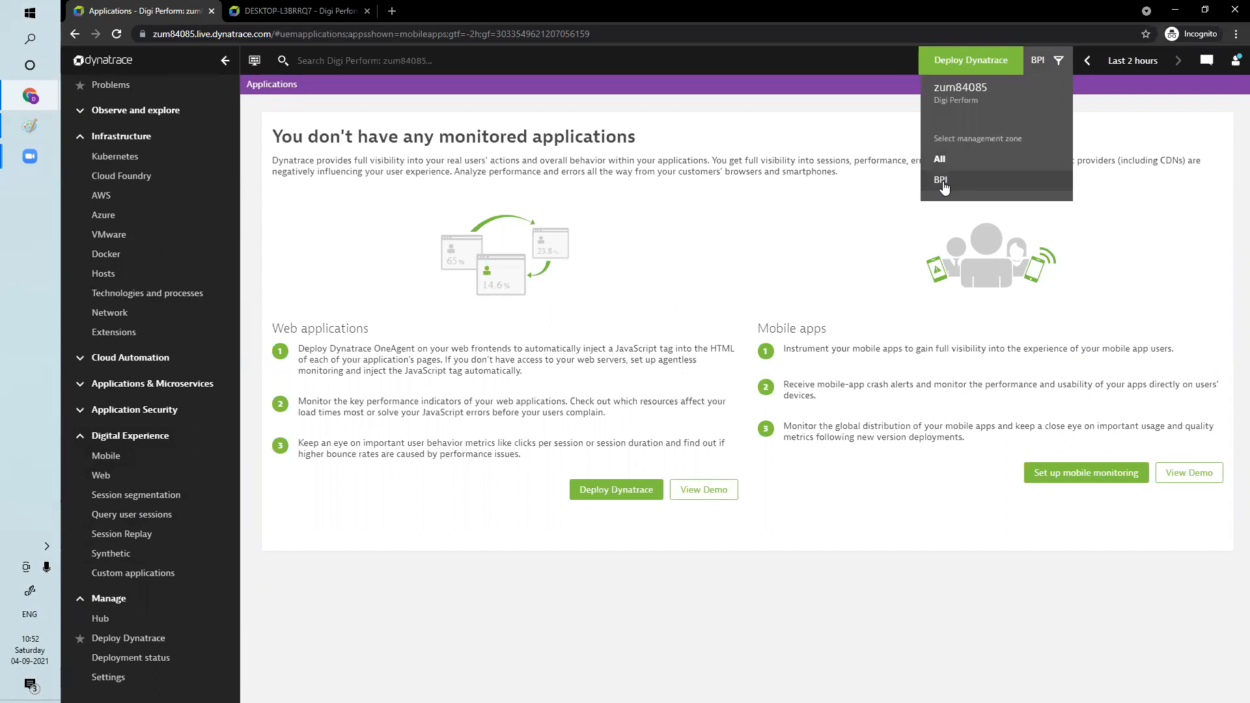
click(942, 160)
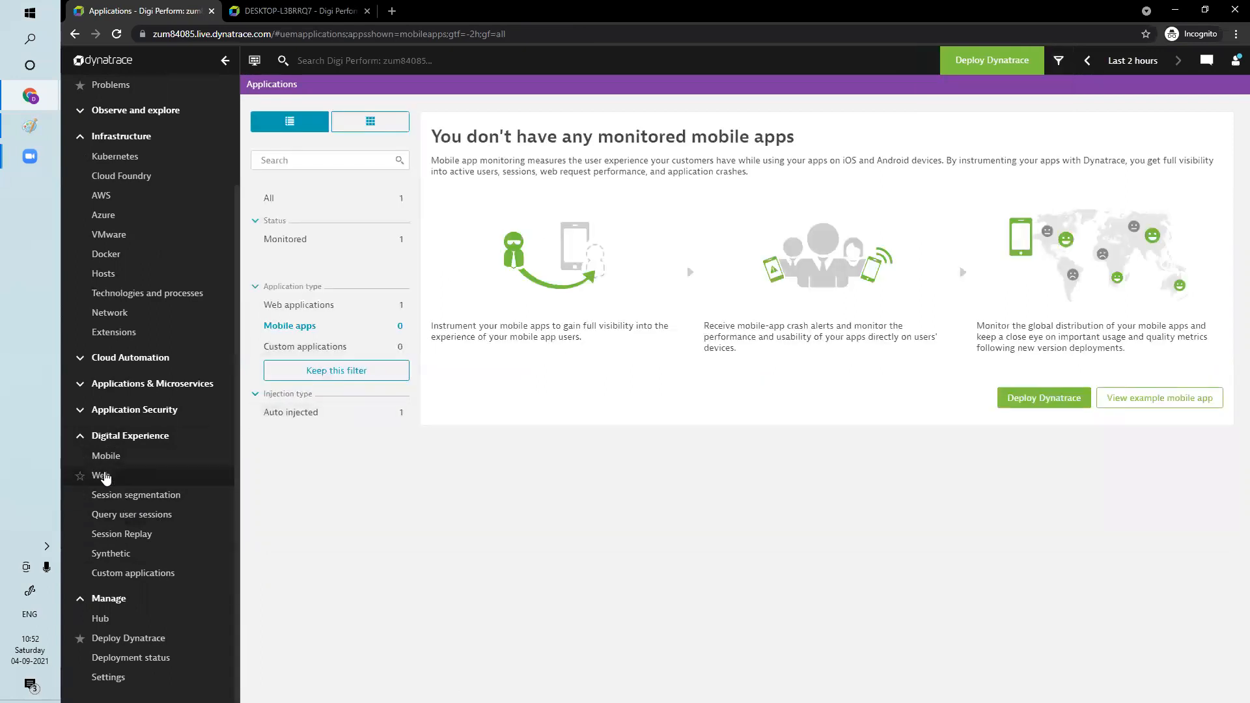
click(103, 476)
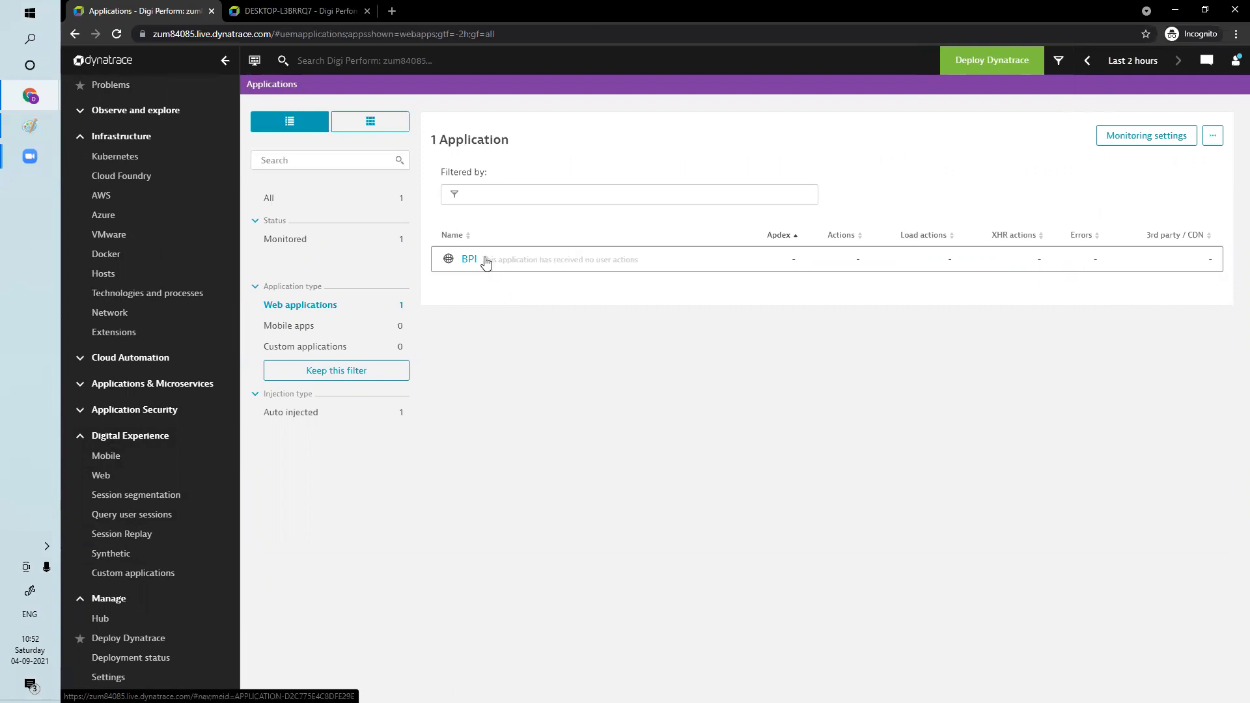
click(1059, 60)
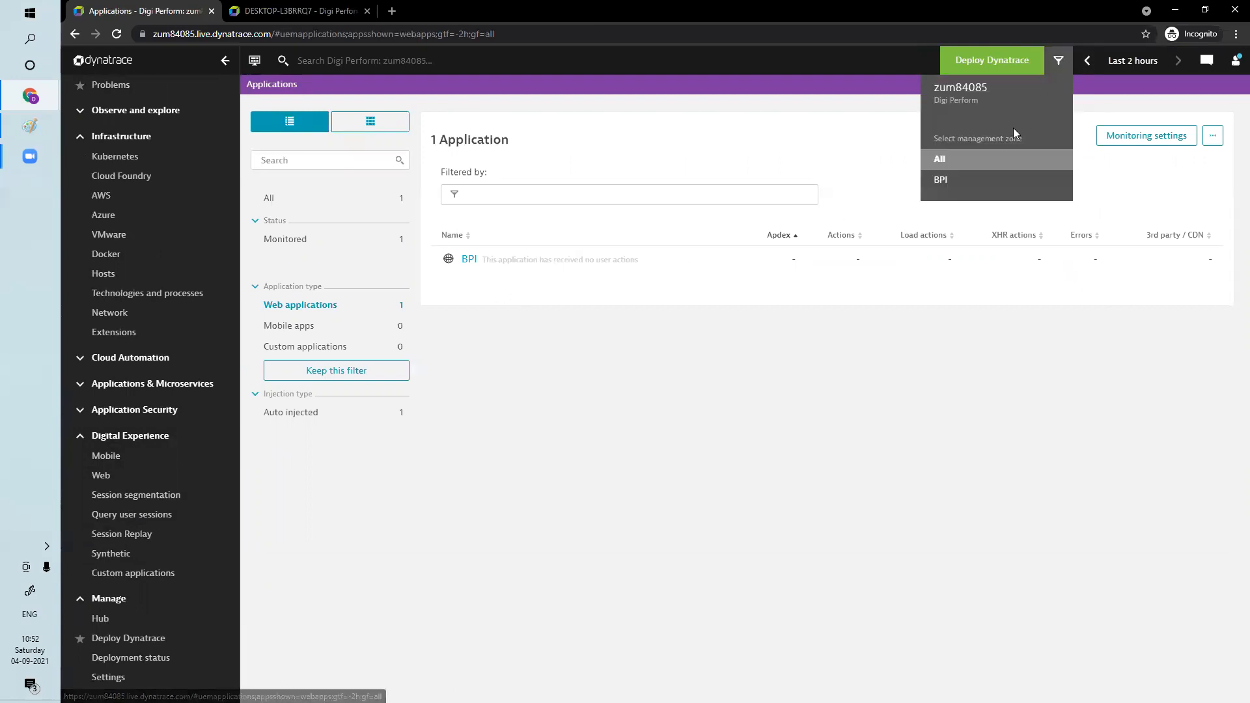
click(941, 180)
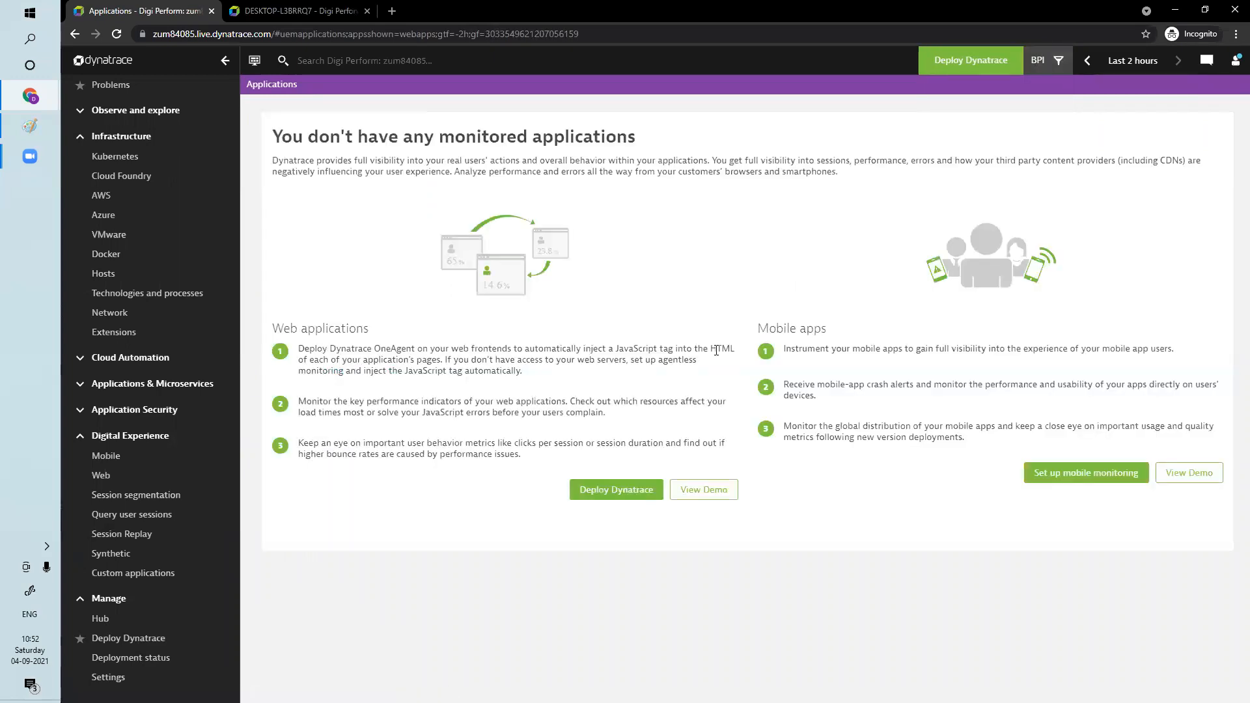
click(1060, 62)
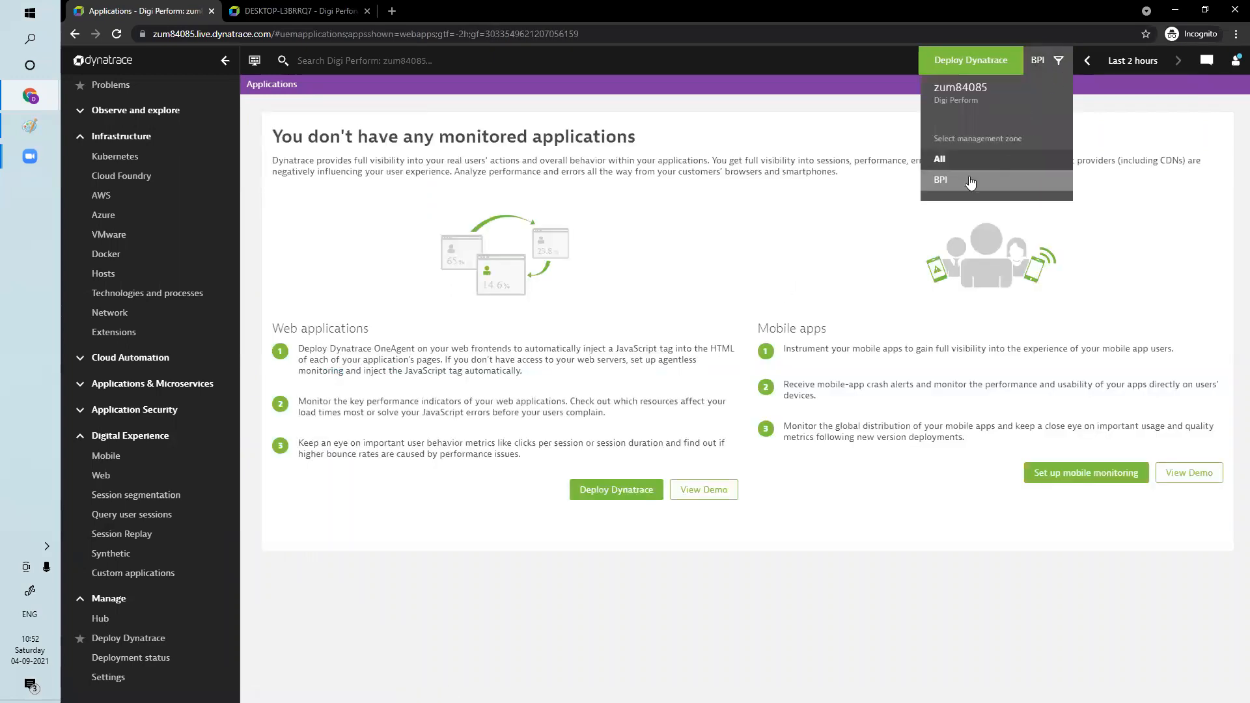
click(944, 161)
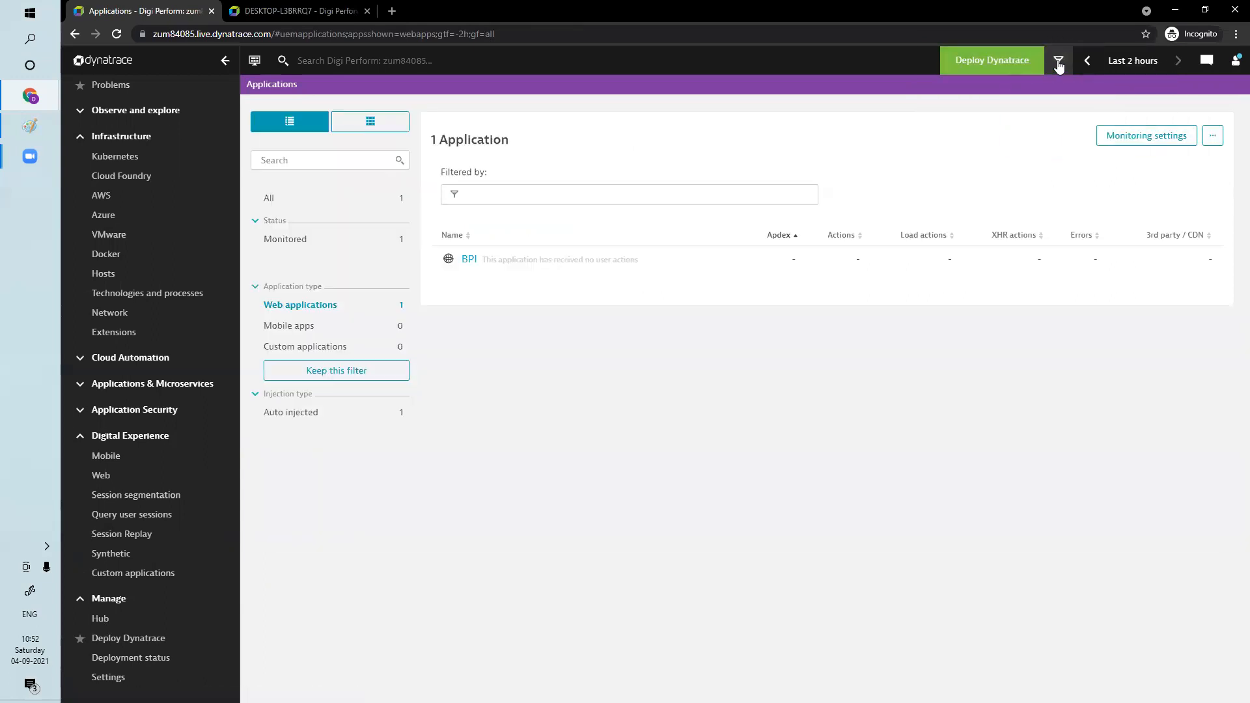
Open the BPI management zone for editing from the management zones in the environment's preferences settings
click(112, 678)
scroll(391, 472, down, 10)
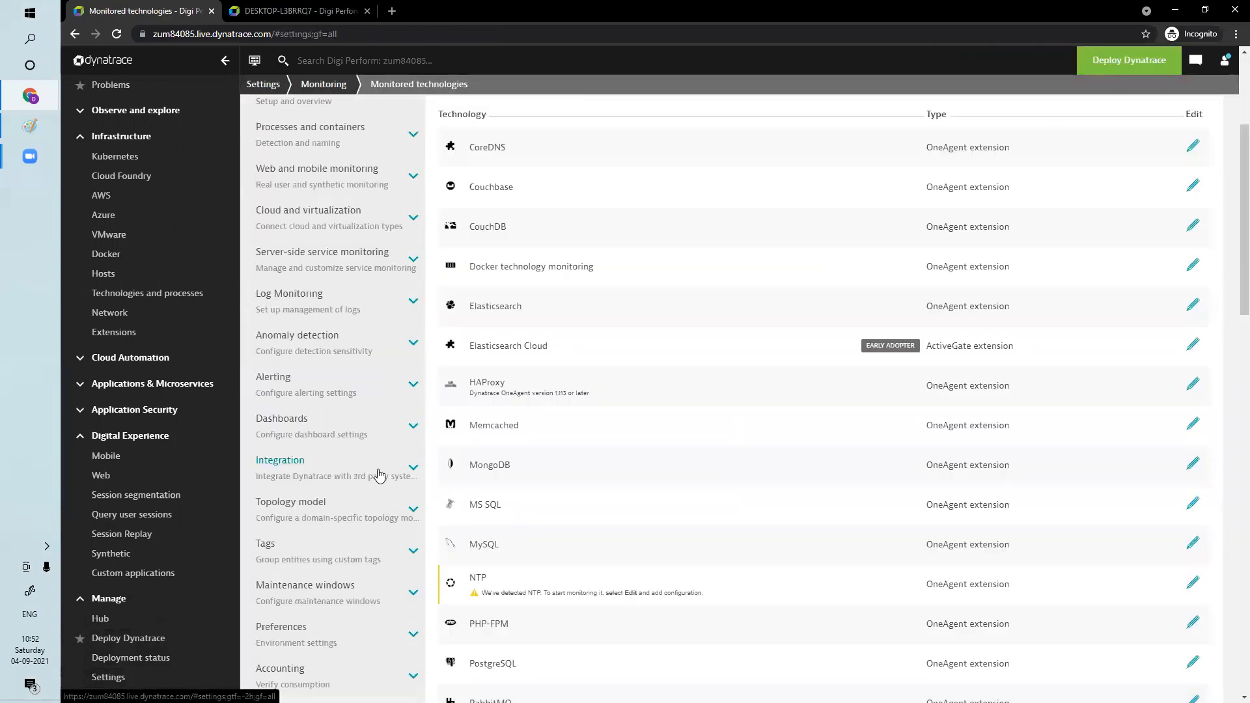
click(299, 291)
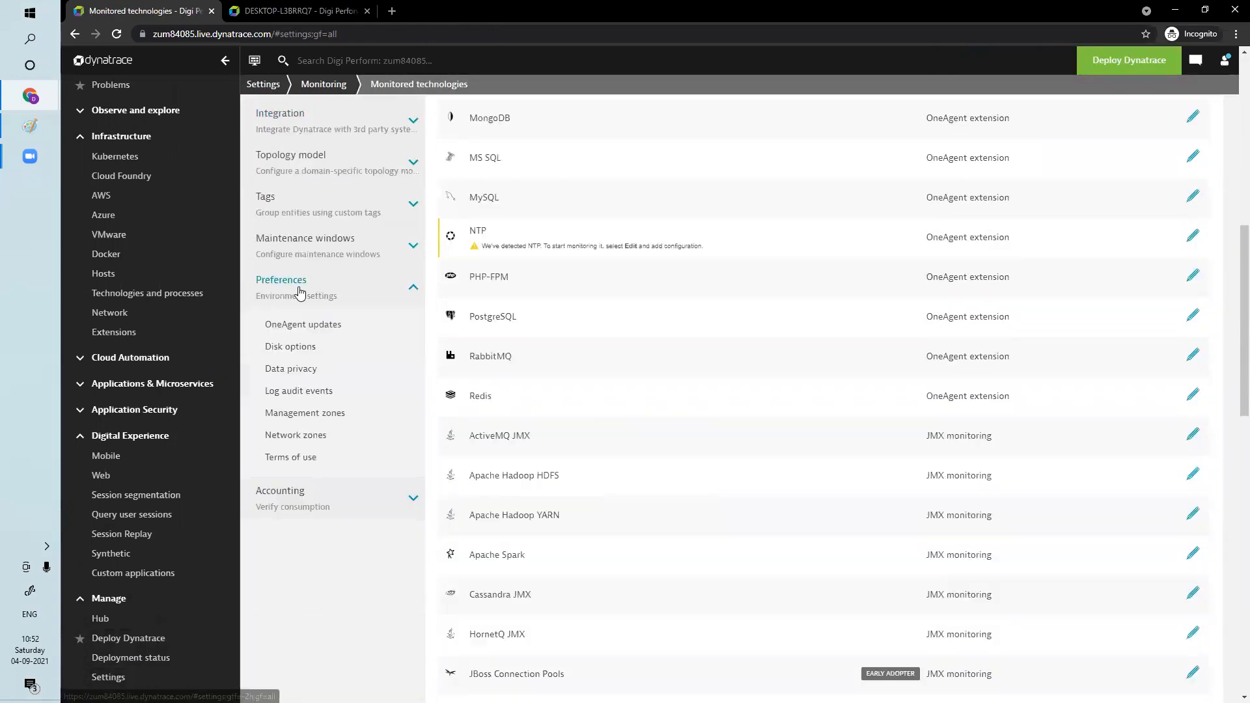
click(304, 413)
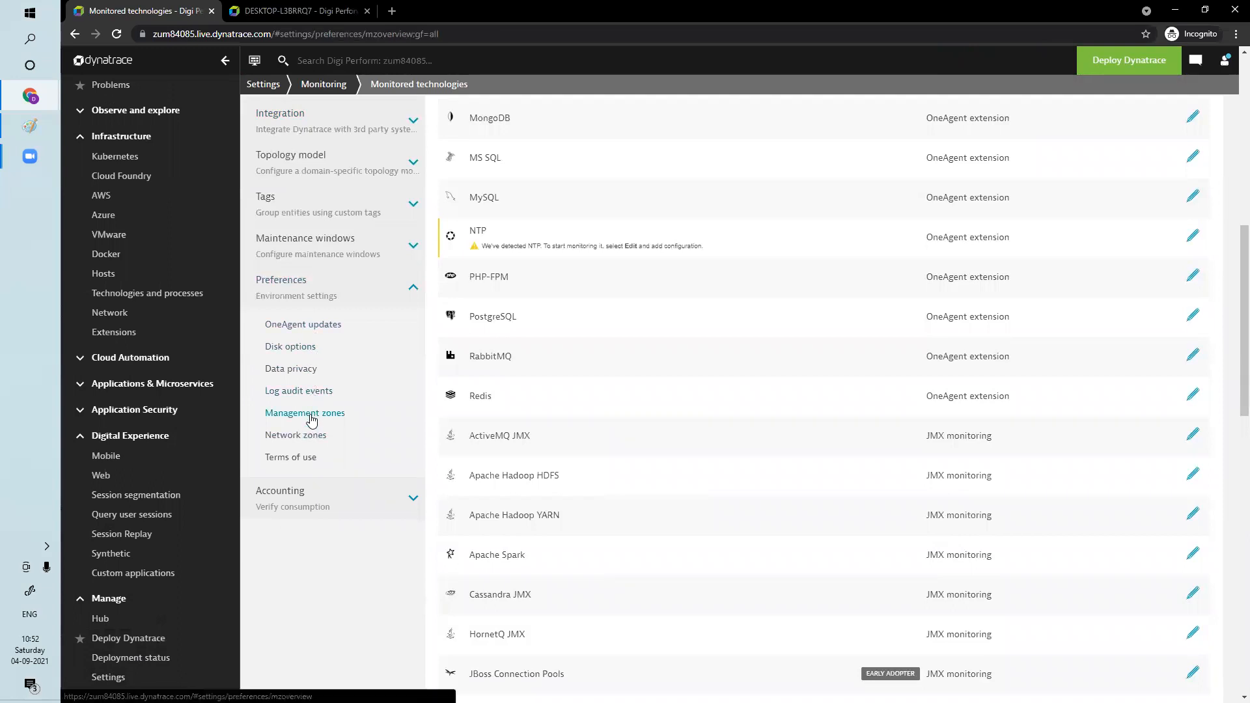
click(457, 312)
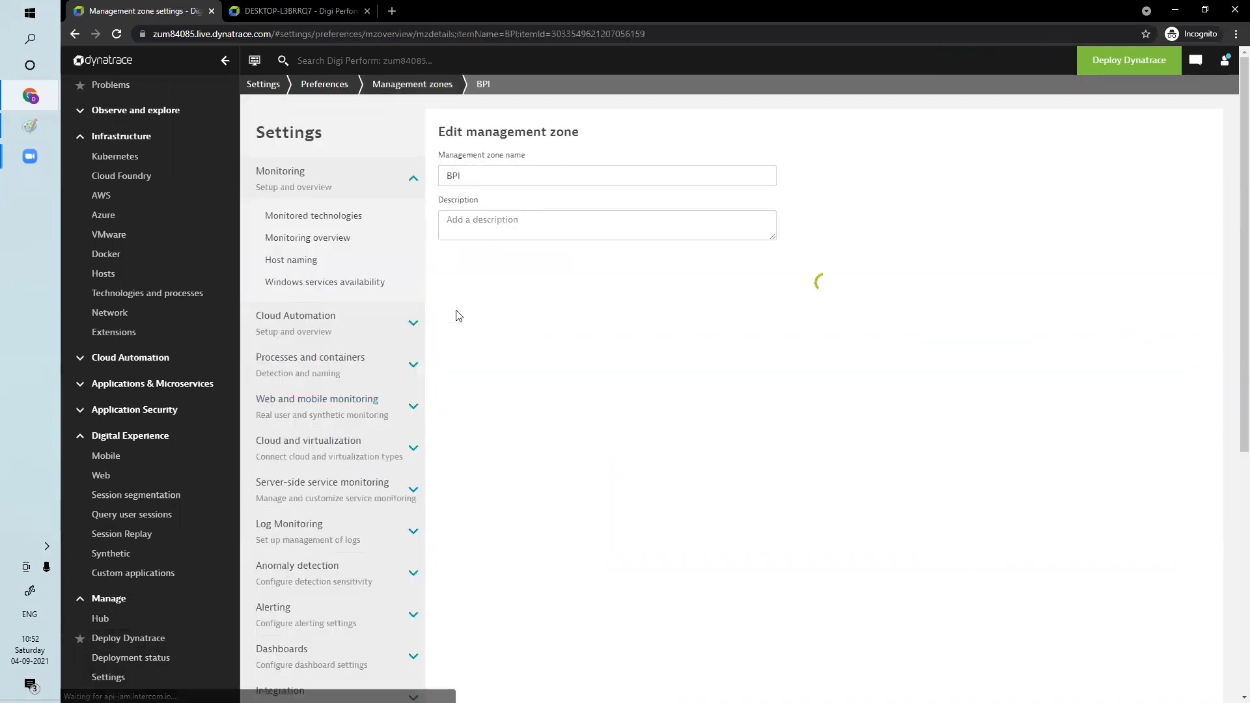
Add a new zone rule for web applications with the condition that the web application name contains BPI
click(485, 293)
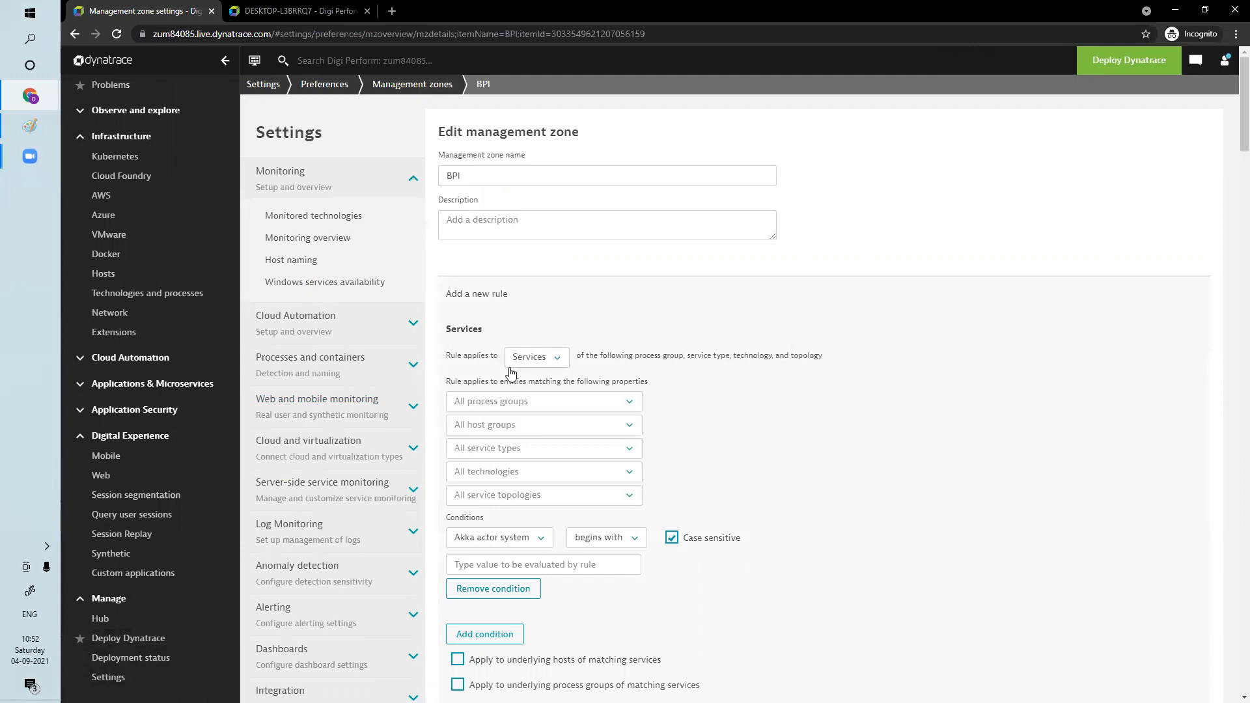
click(551, 359)
drag(664, 405, 664, 443)
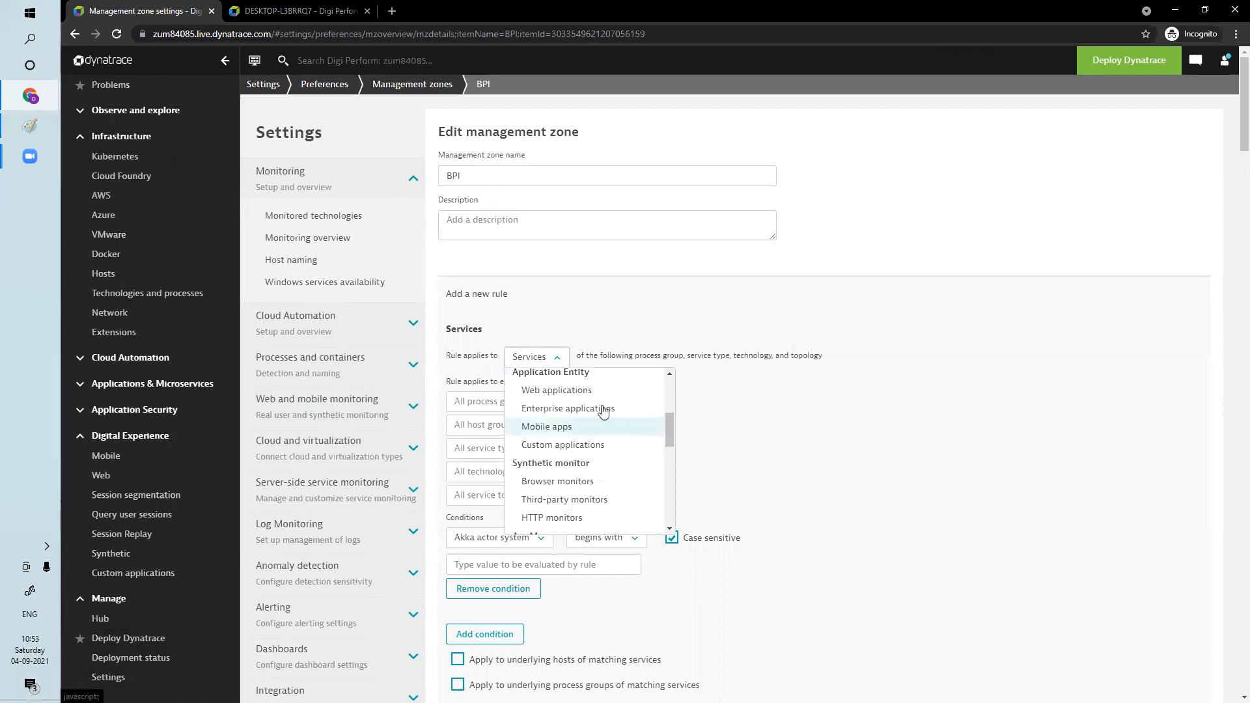
click(572, 392)
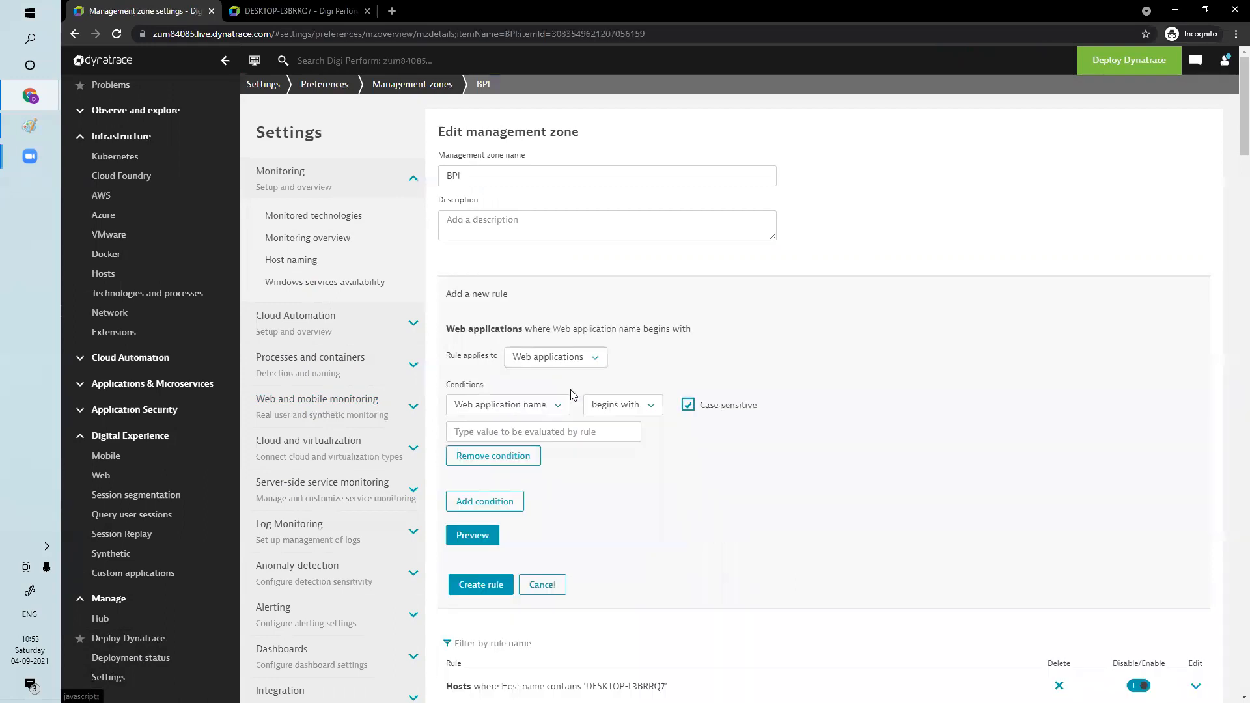
click(621, 408)
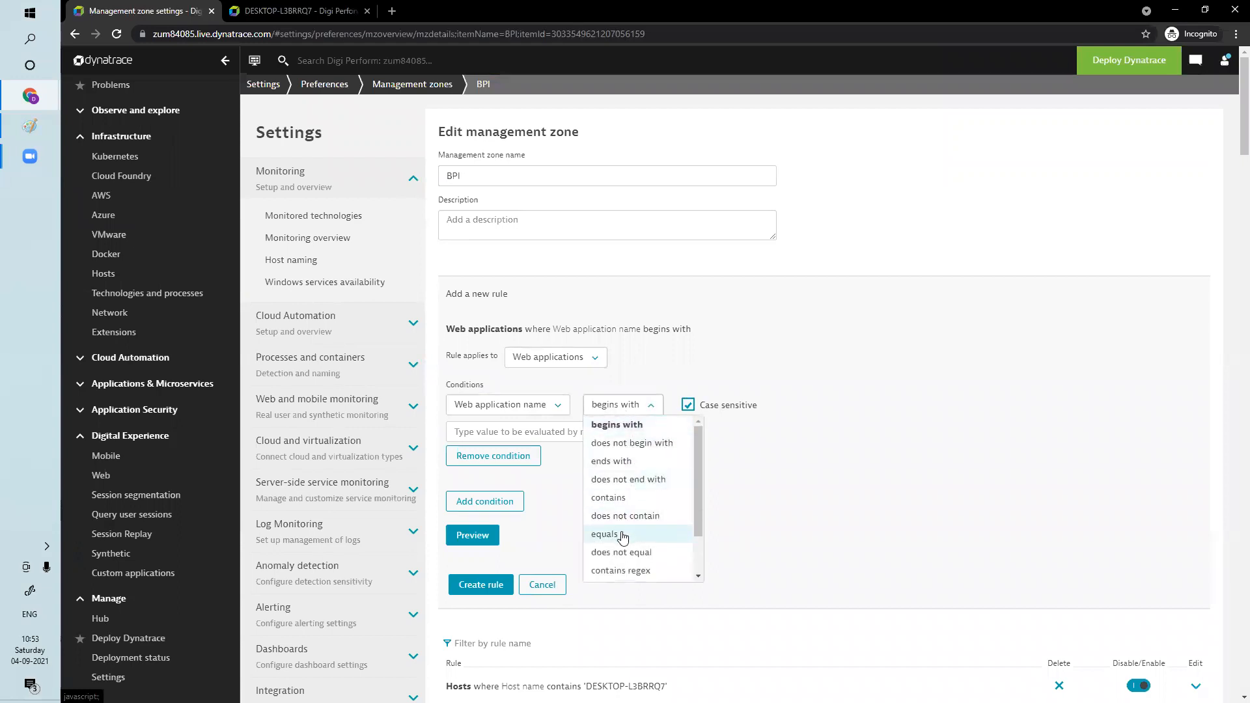
click(619, 498)
click(549, 431)
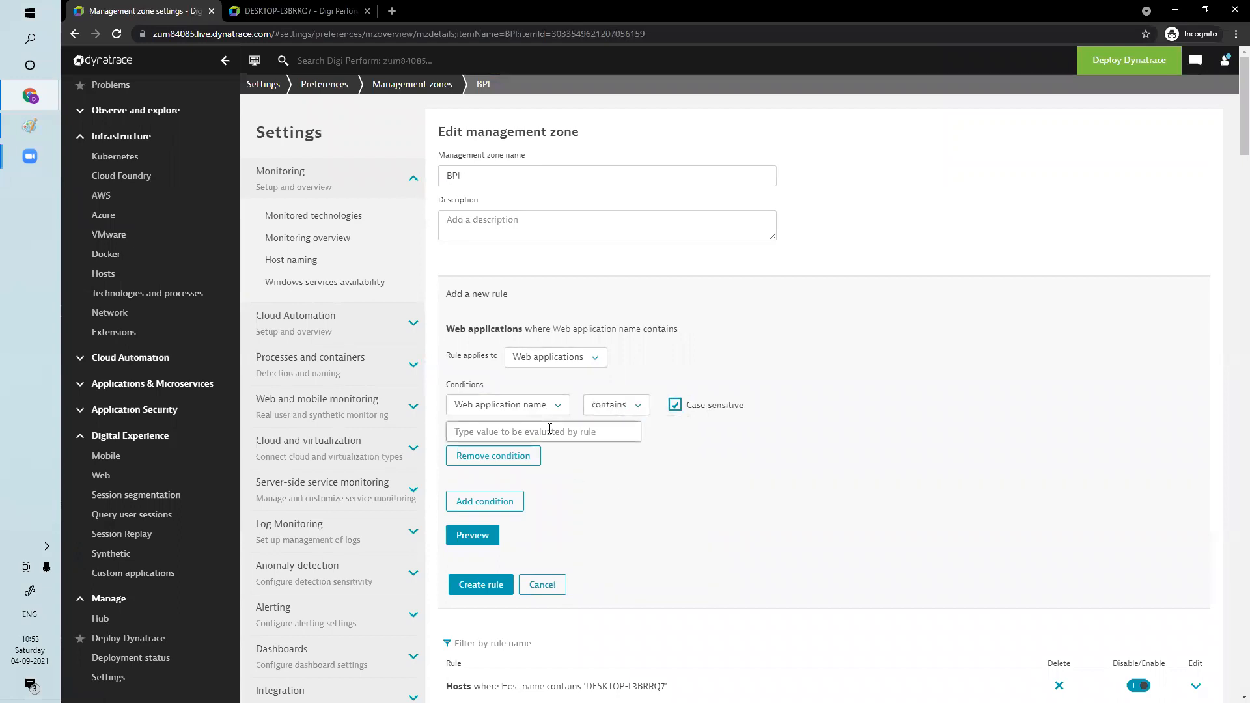
text(BPI)
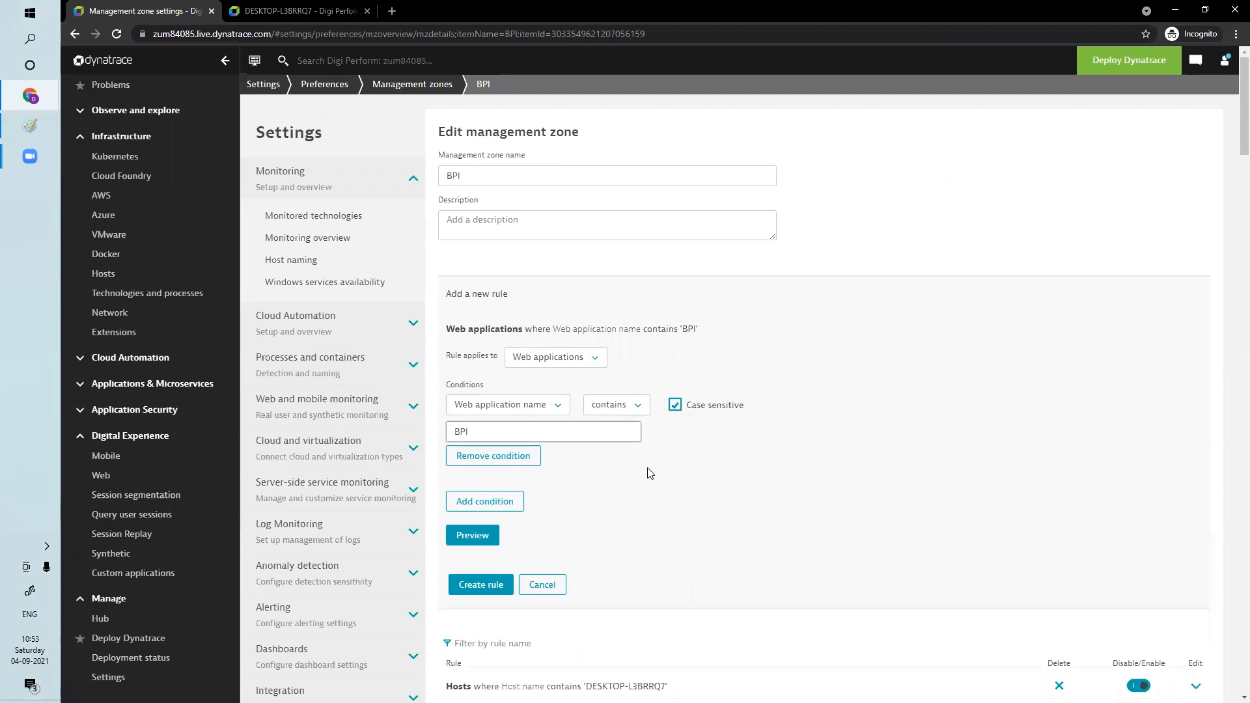
Preview the entities matching the web application rule, create the rule and save the management zone changes
click(471, 535)
scroll(475, 544, down, 1)
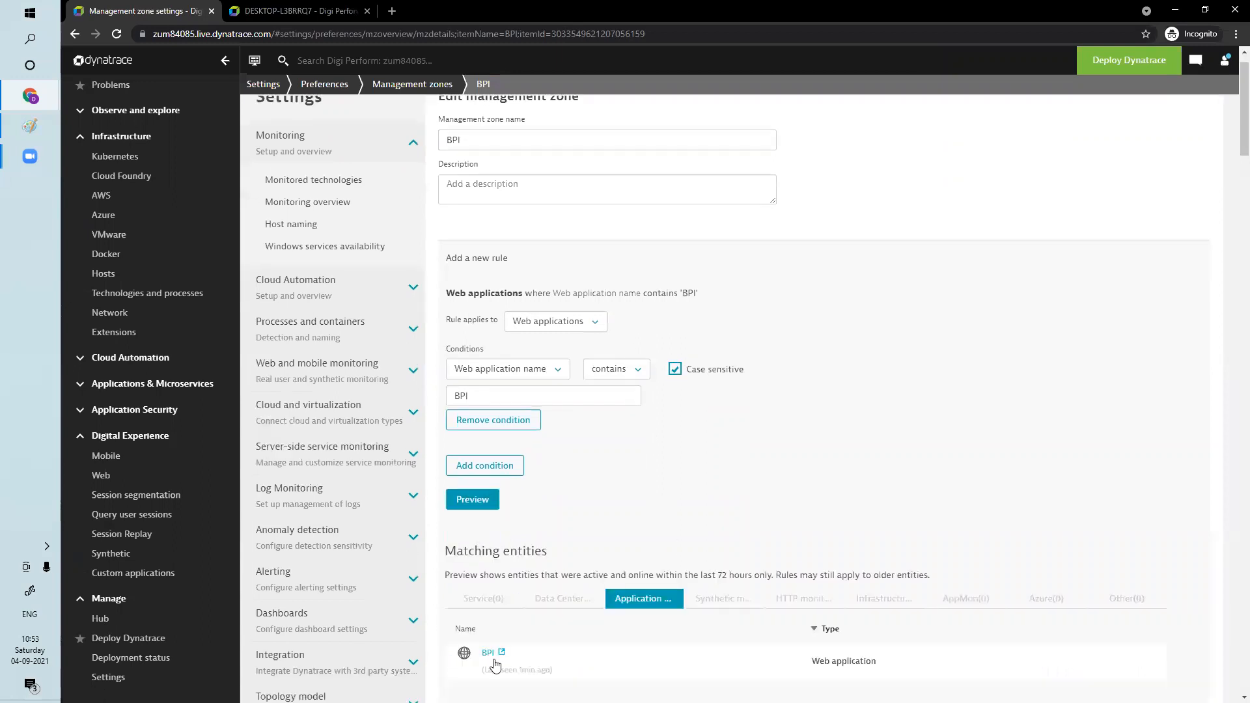
scroll(781, 554, down, 5)
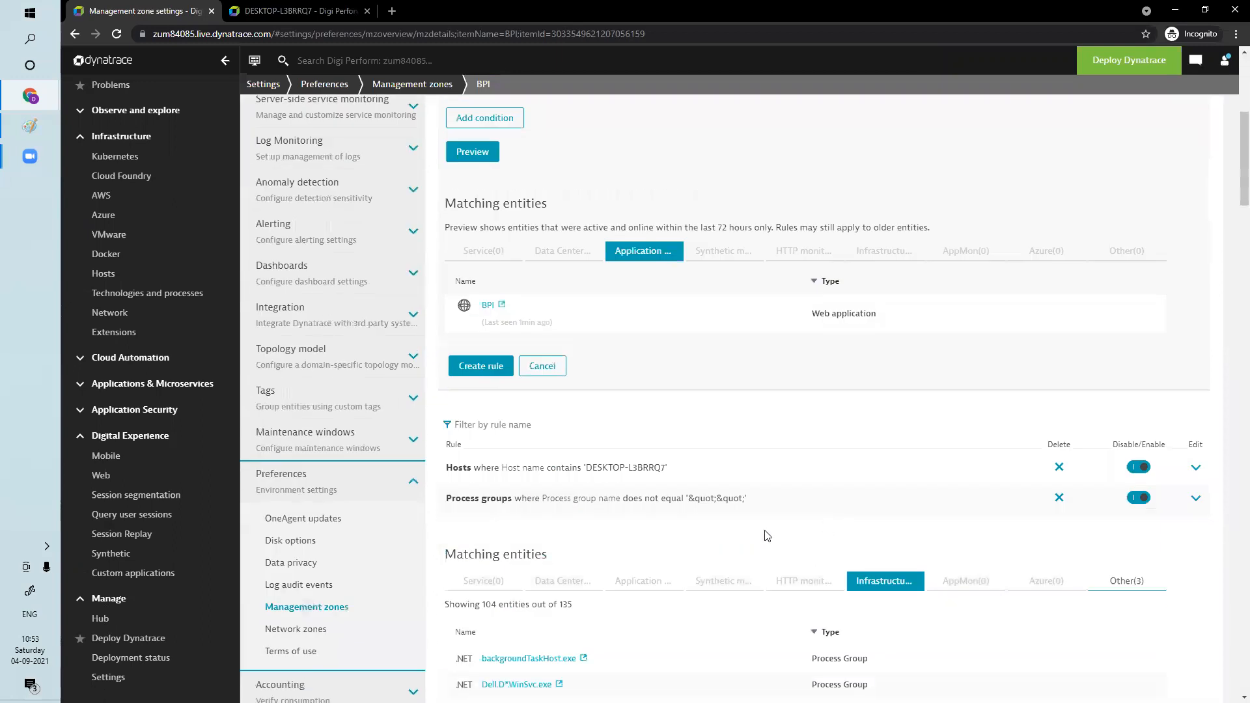
click(490, 363)
scroll(405, 631, down, 4)
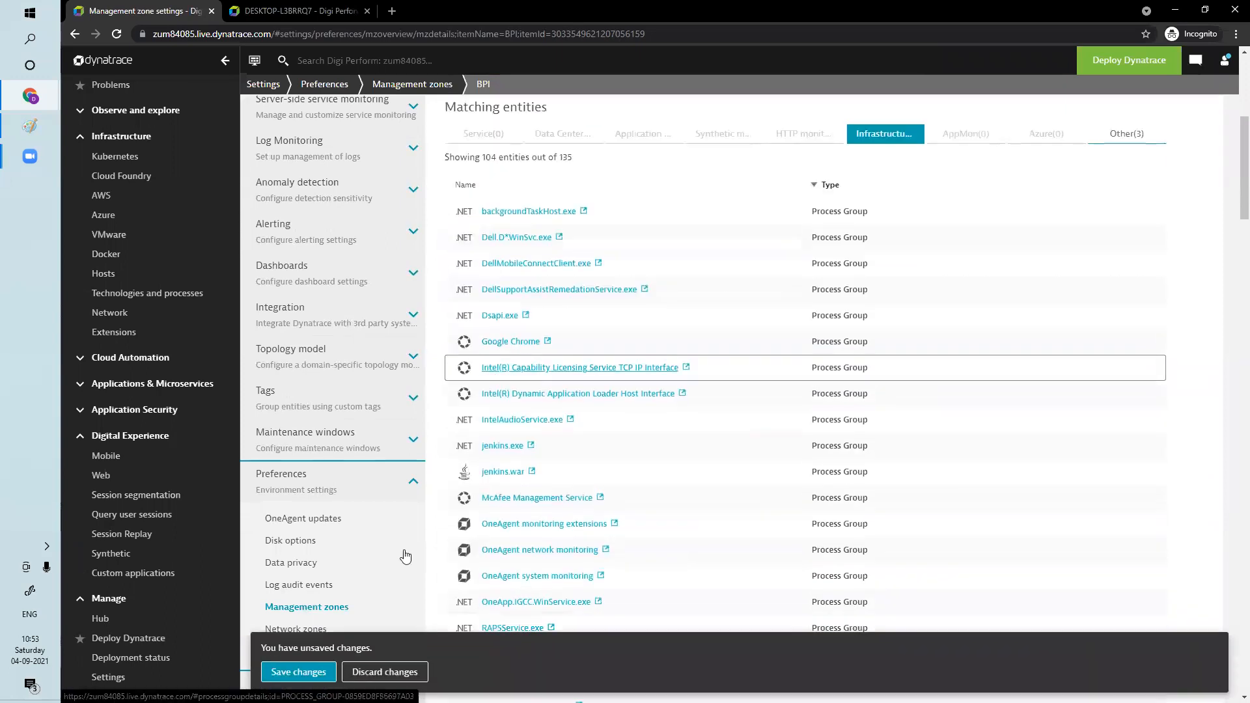
click(298, 673)
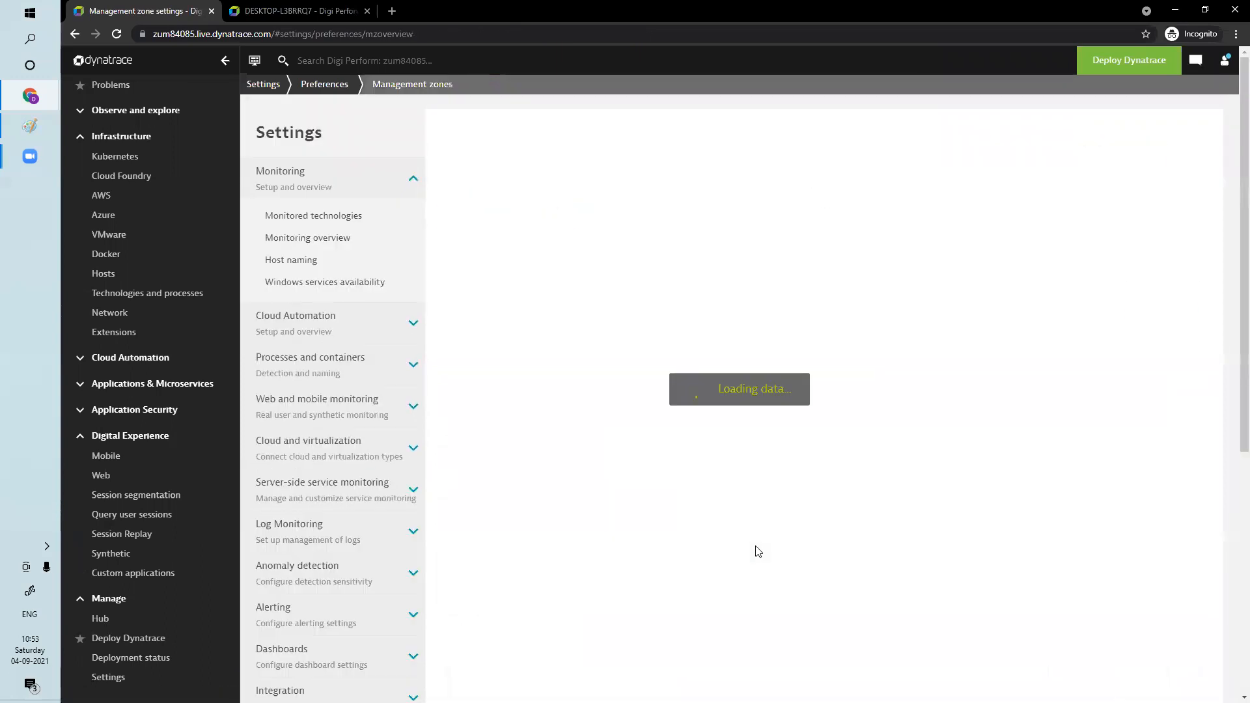
Open the Web applications page, filter it by the BPI management zone and reload it
click(104, 476)
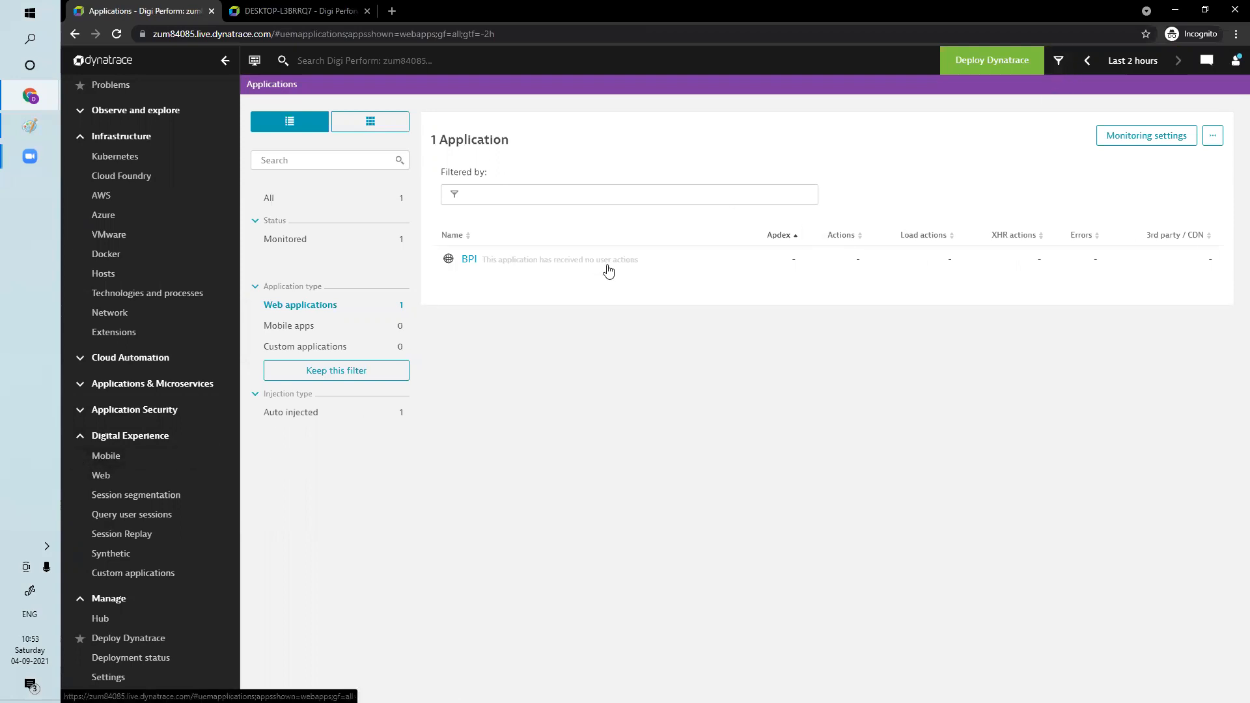
click(1058, 62)
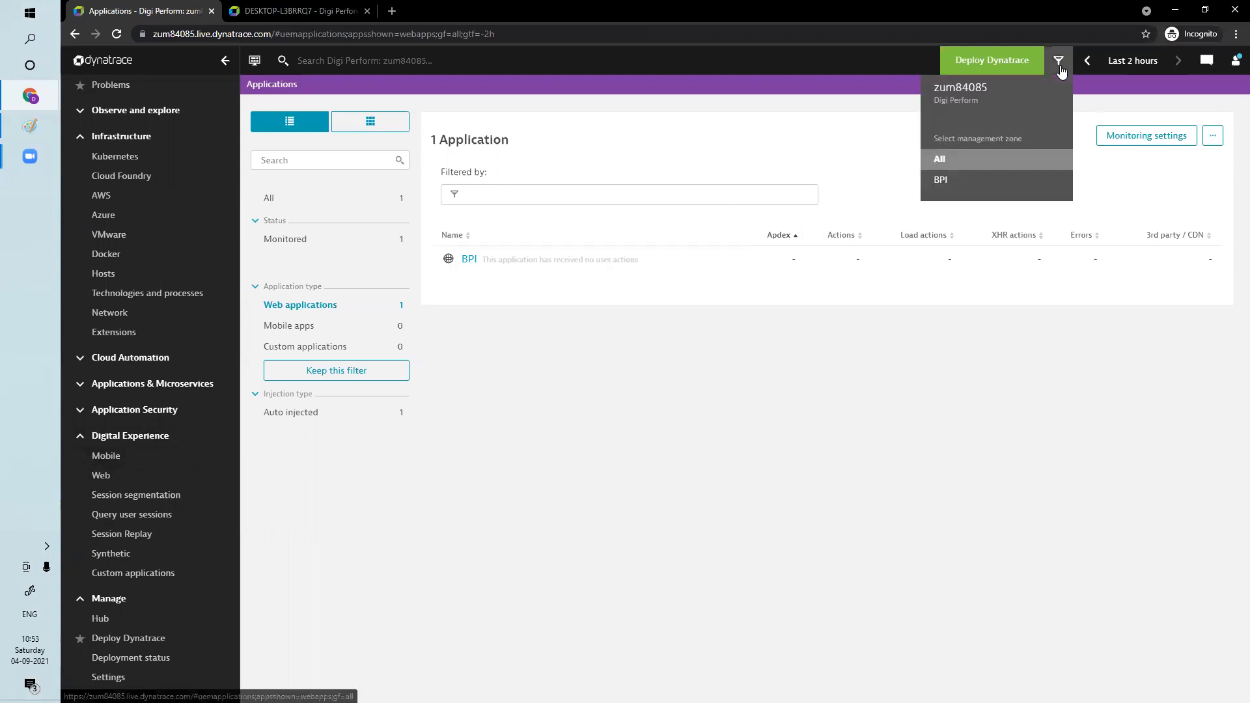
click(943, 181)
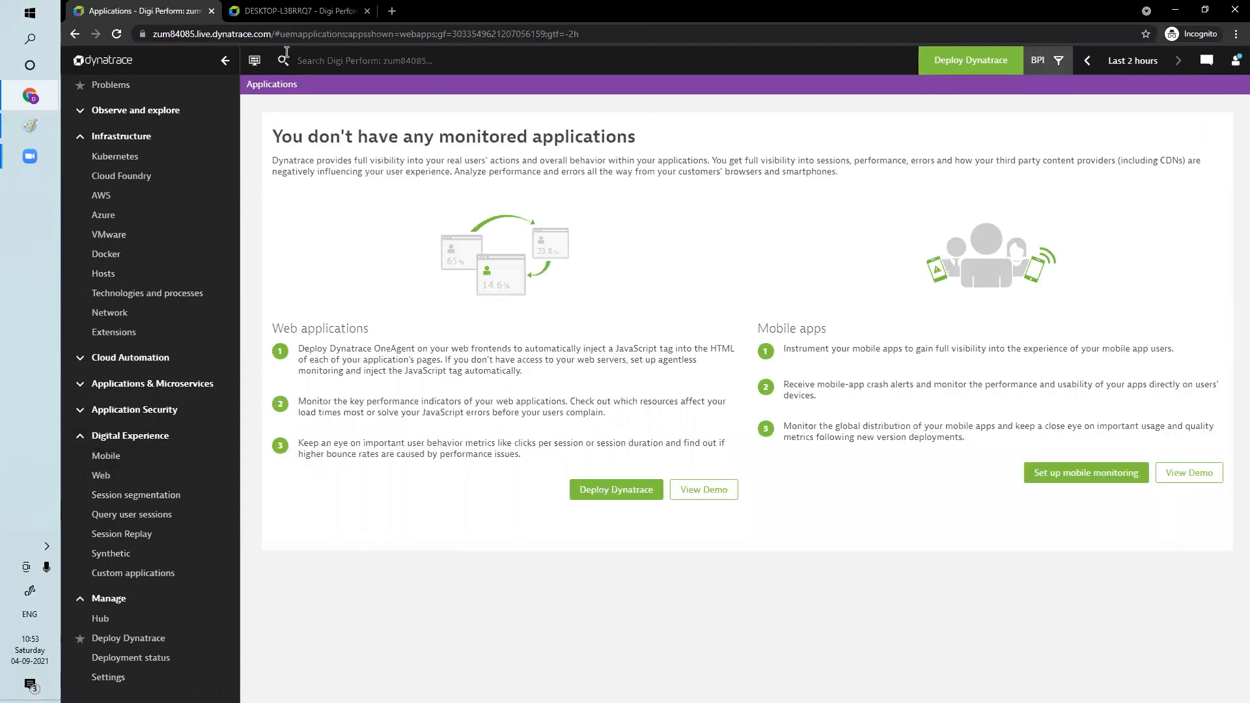
click(118, 36)
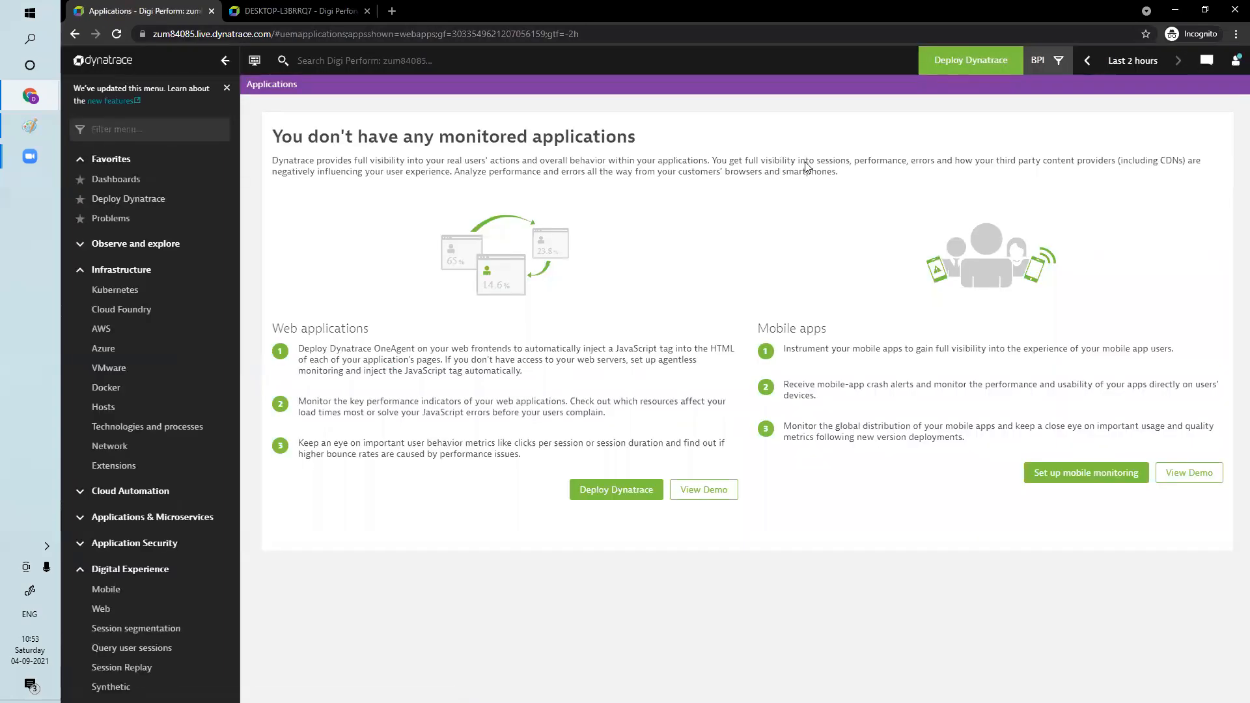
click(1049, 60)
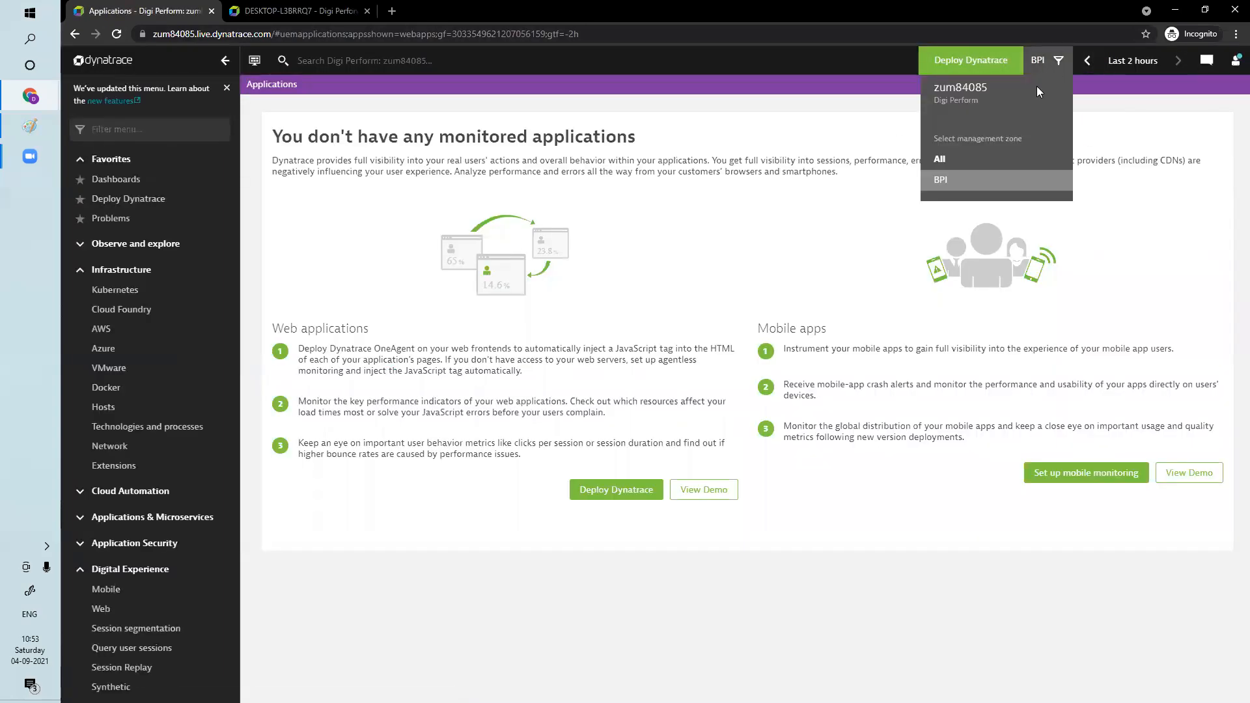
click(957, 184)
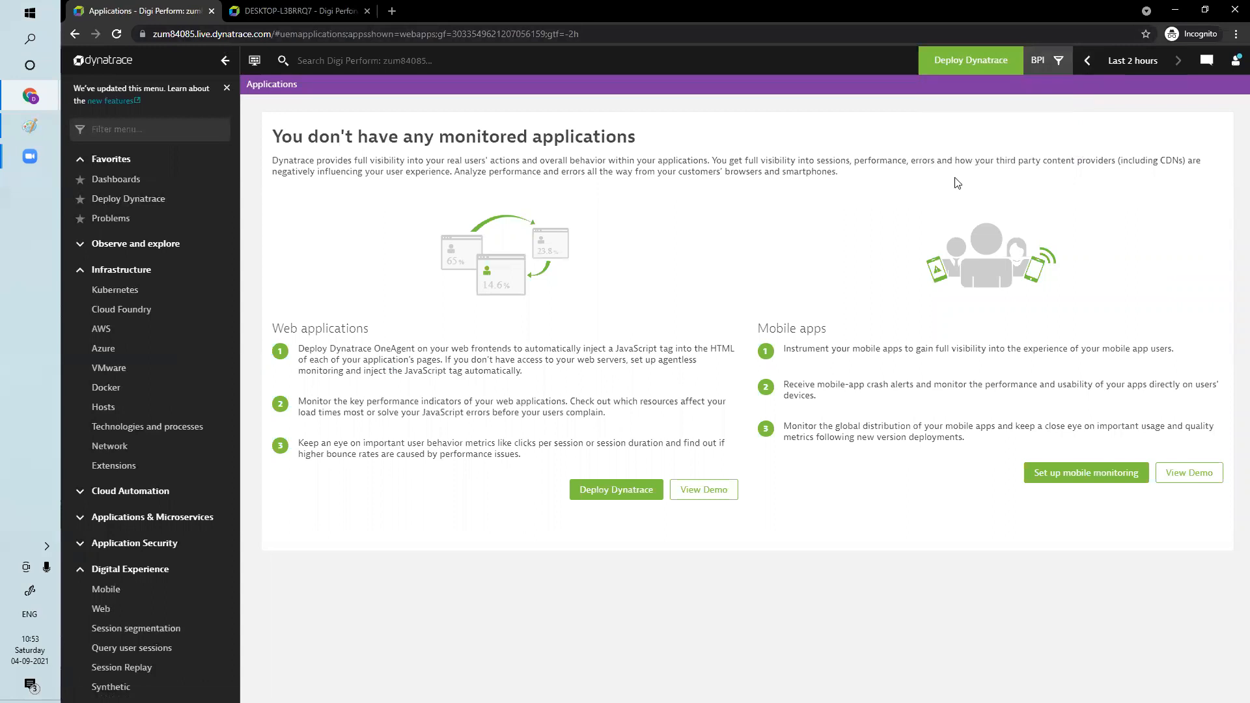
Check the Hosts and Web applications pages with the BPI management zone applied
click(113, 408)
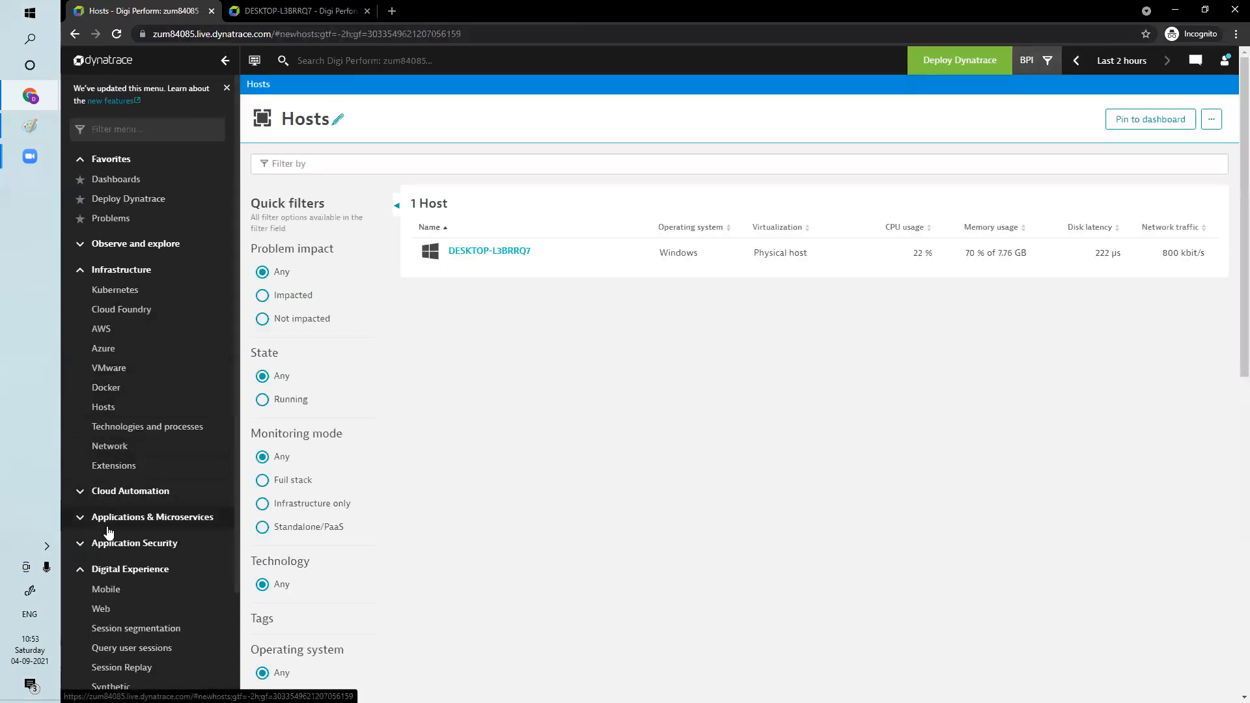
click(111, 610)
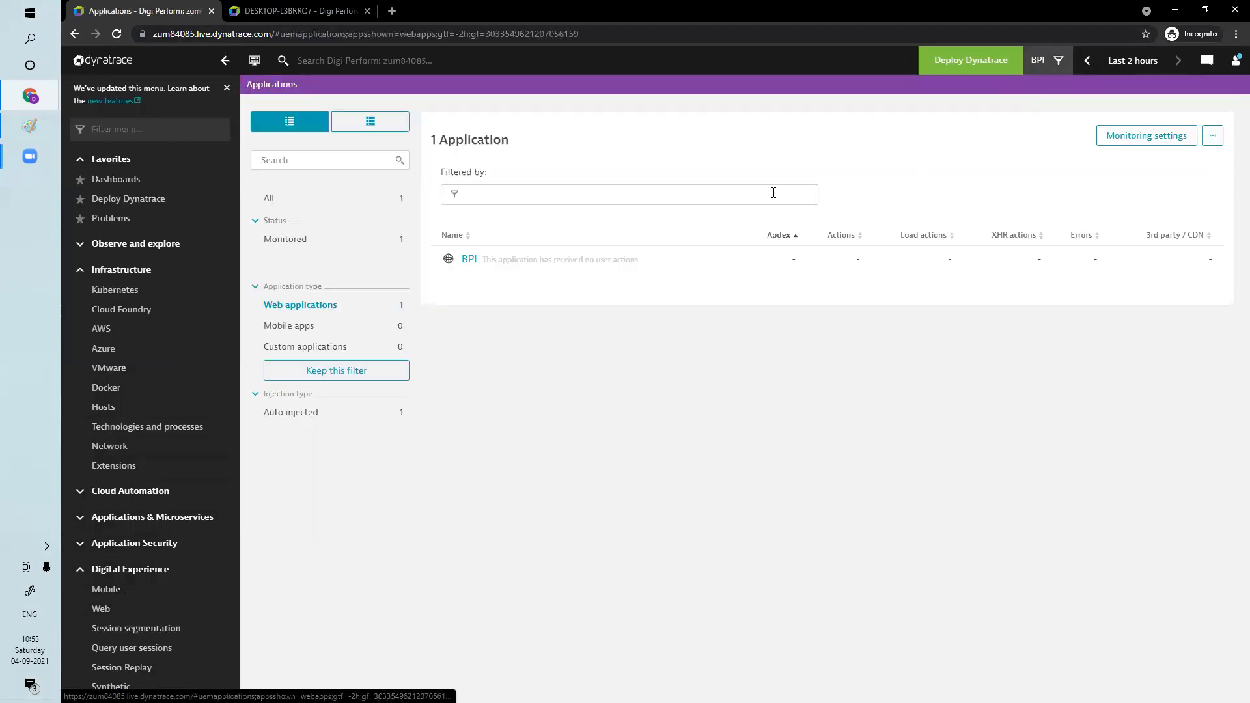
click(1055, 63)
click(951, 180)
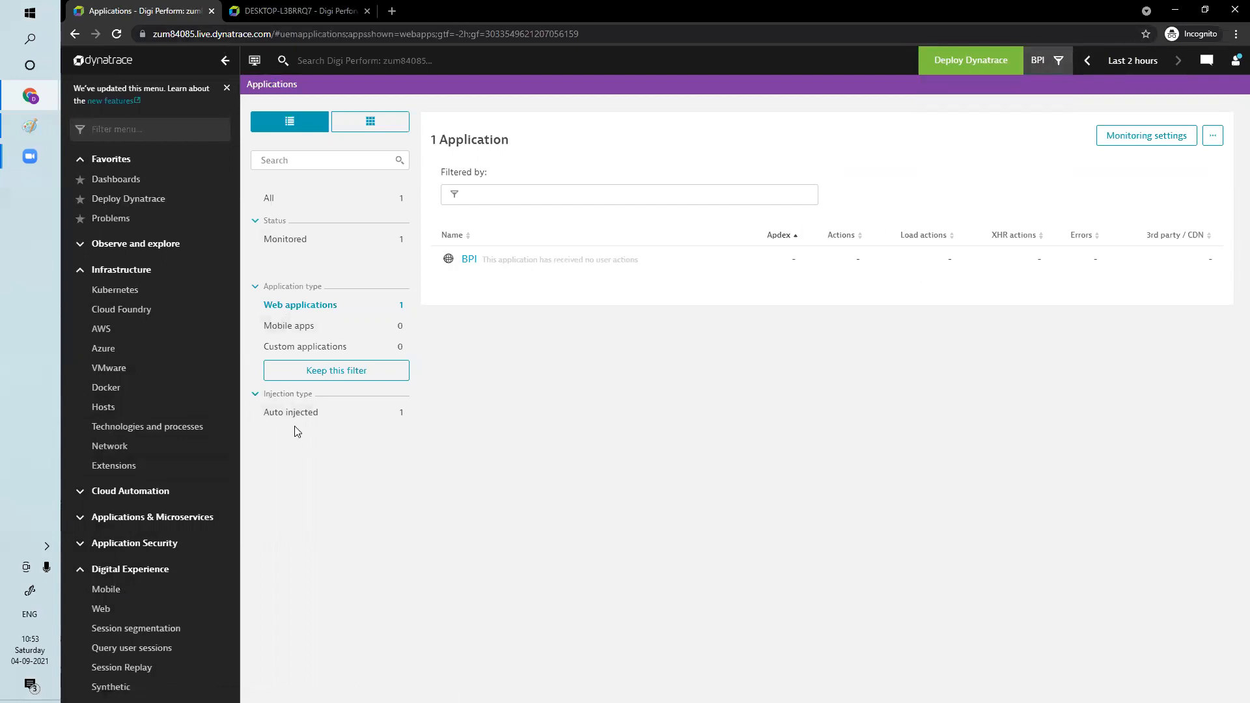
Open the Application detection page in the web and mobile monitoring settings
scroll(106, 636, down, 3)
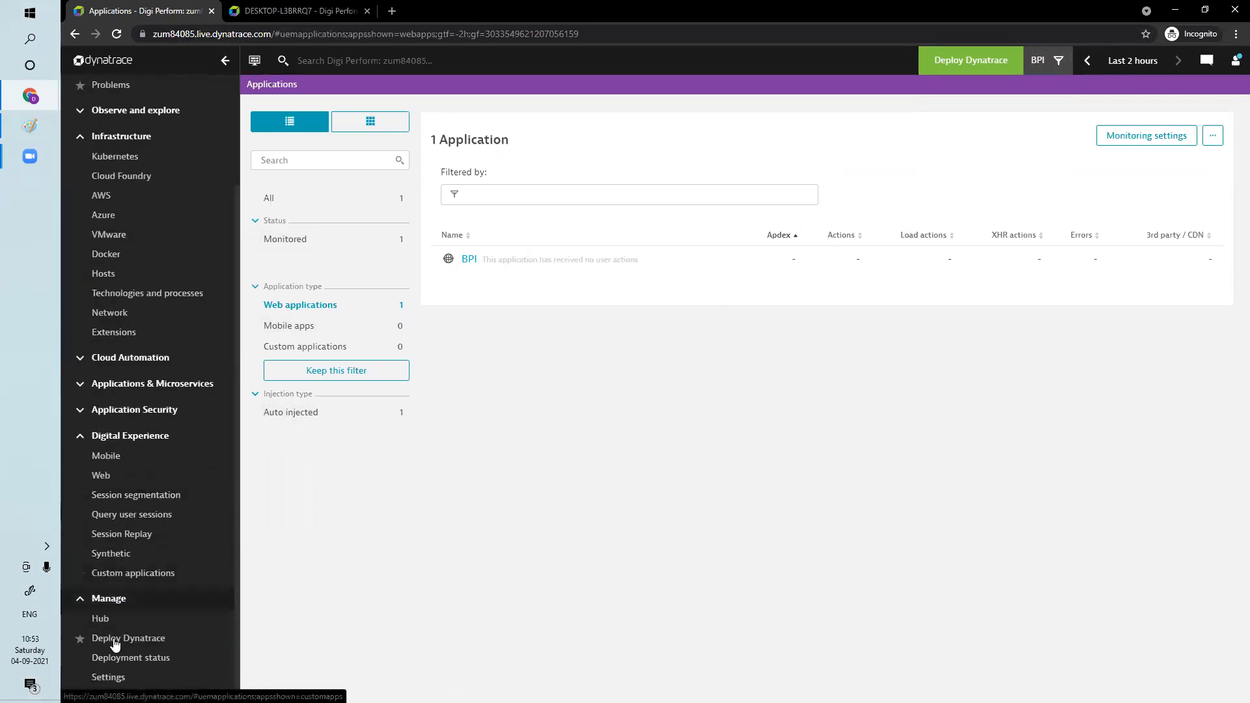
click(108, 678)
scroll(306, 573, down, 5)
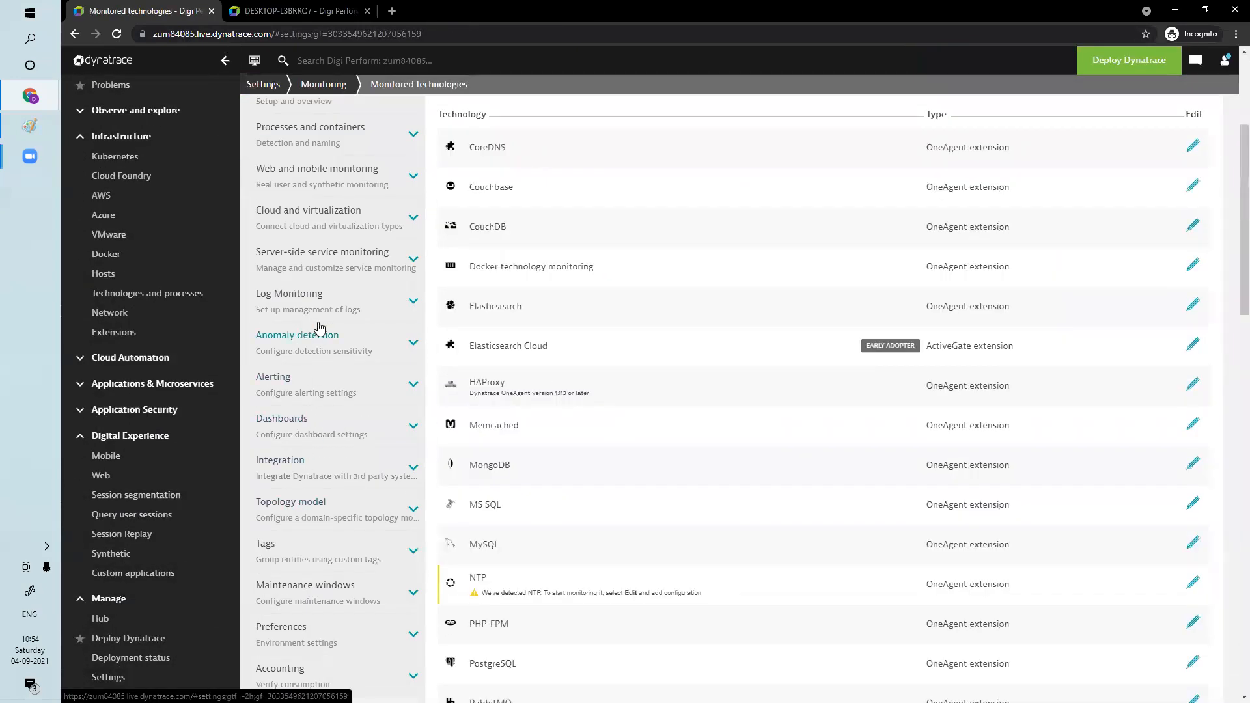
click(318, 169)
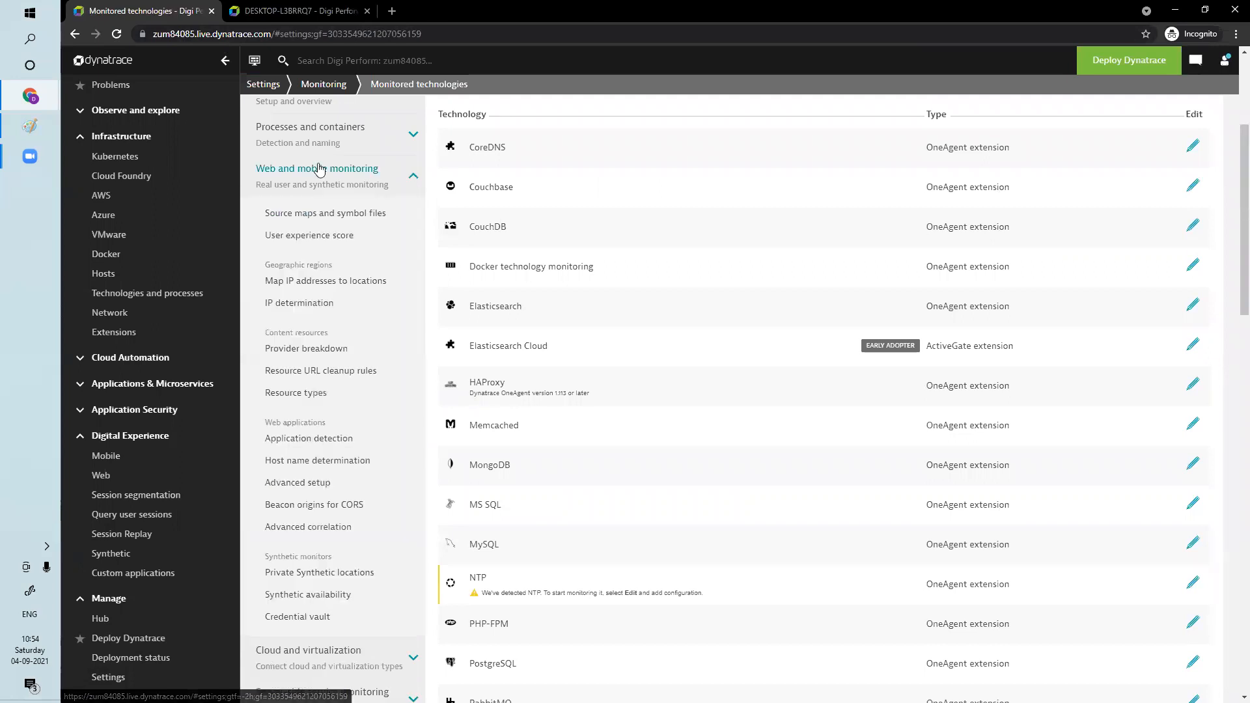
click(323, 440)
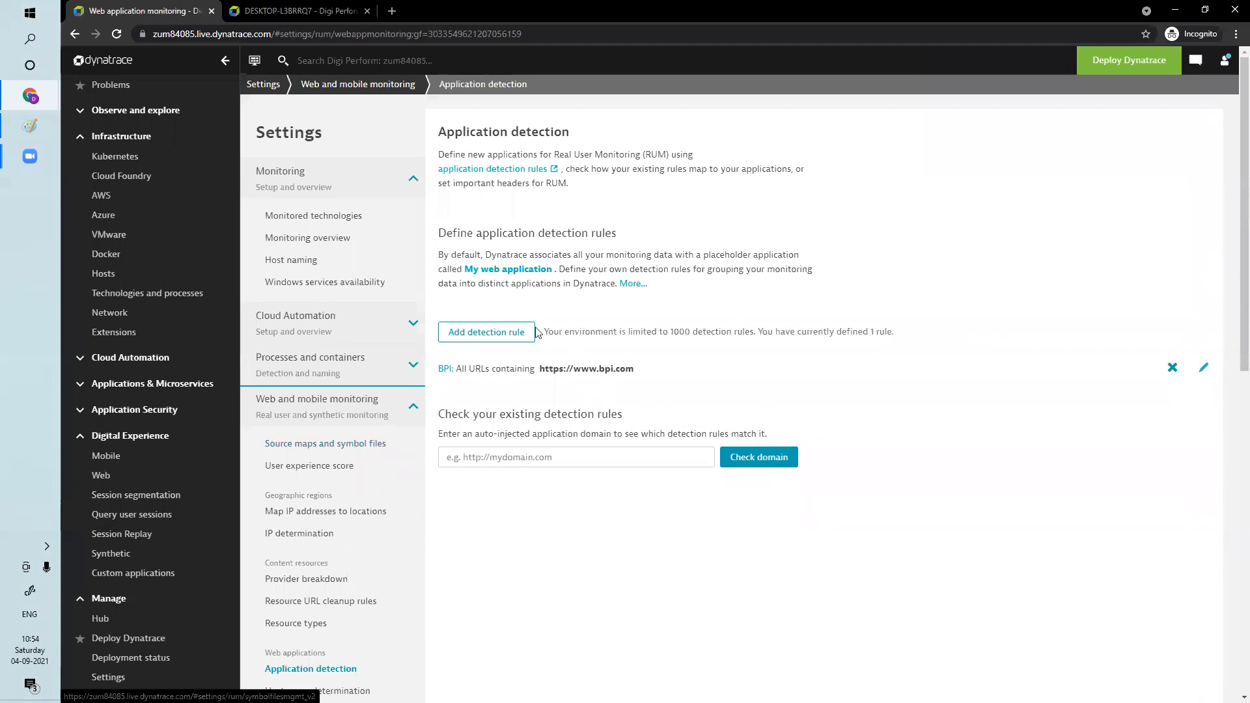
Add an application detection rule that applies to a new application named Click
click(513, 331)
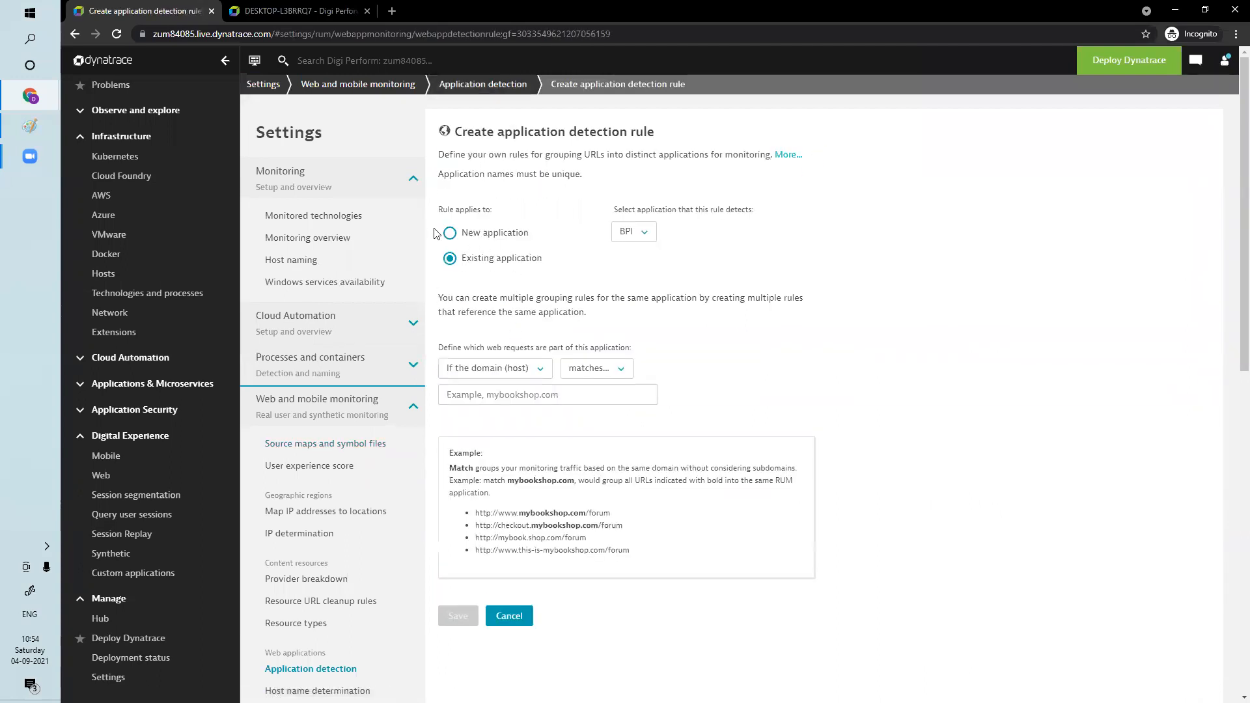
click(450, 234)
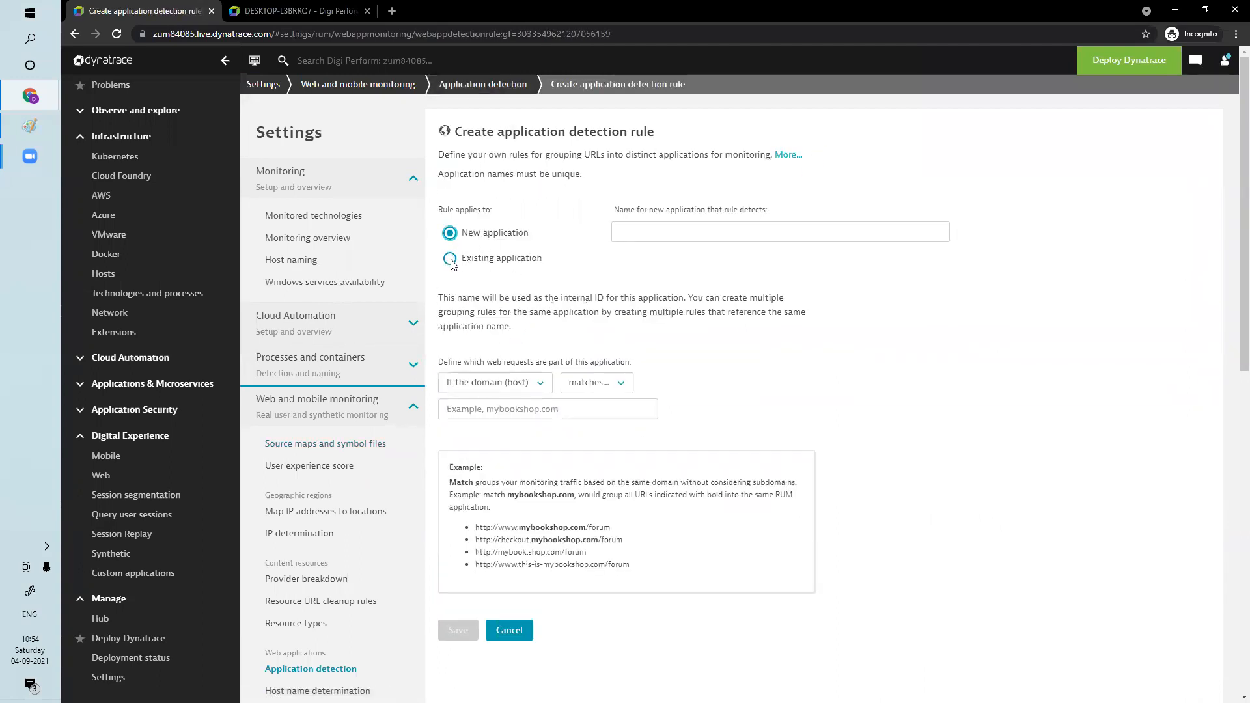
click(451, 260)
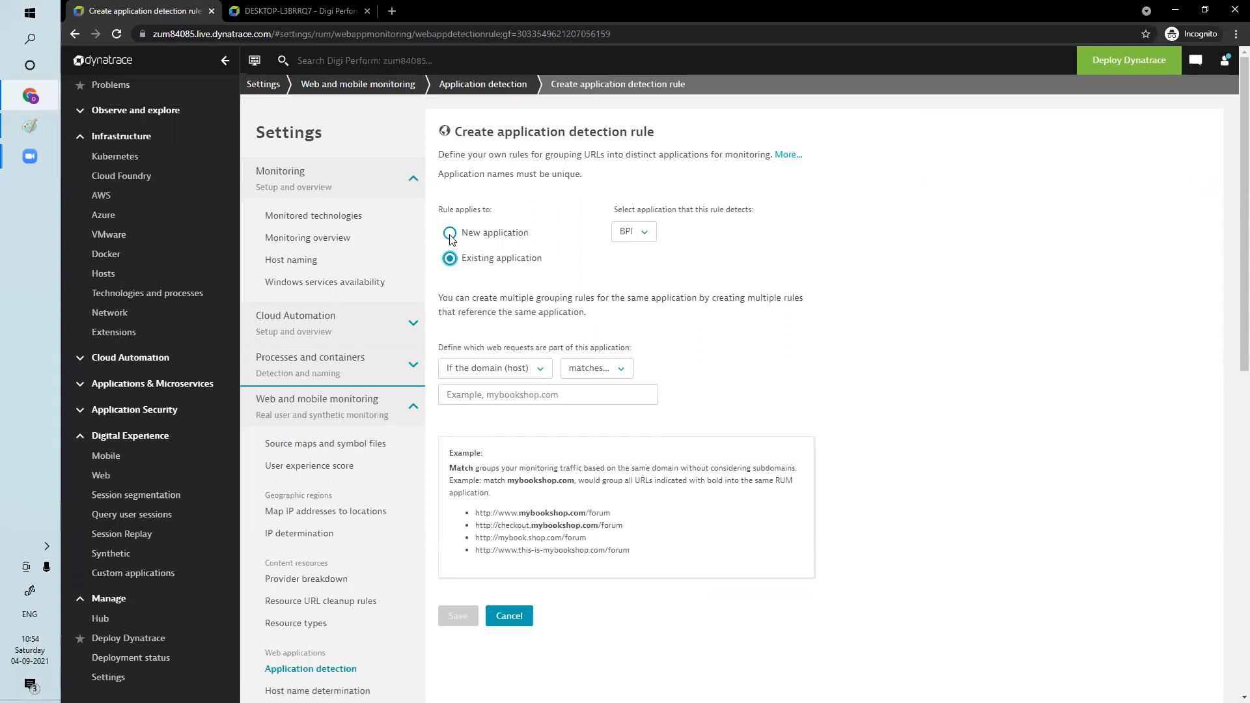
click(450, 236)
click(647, 230)
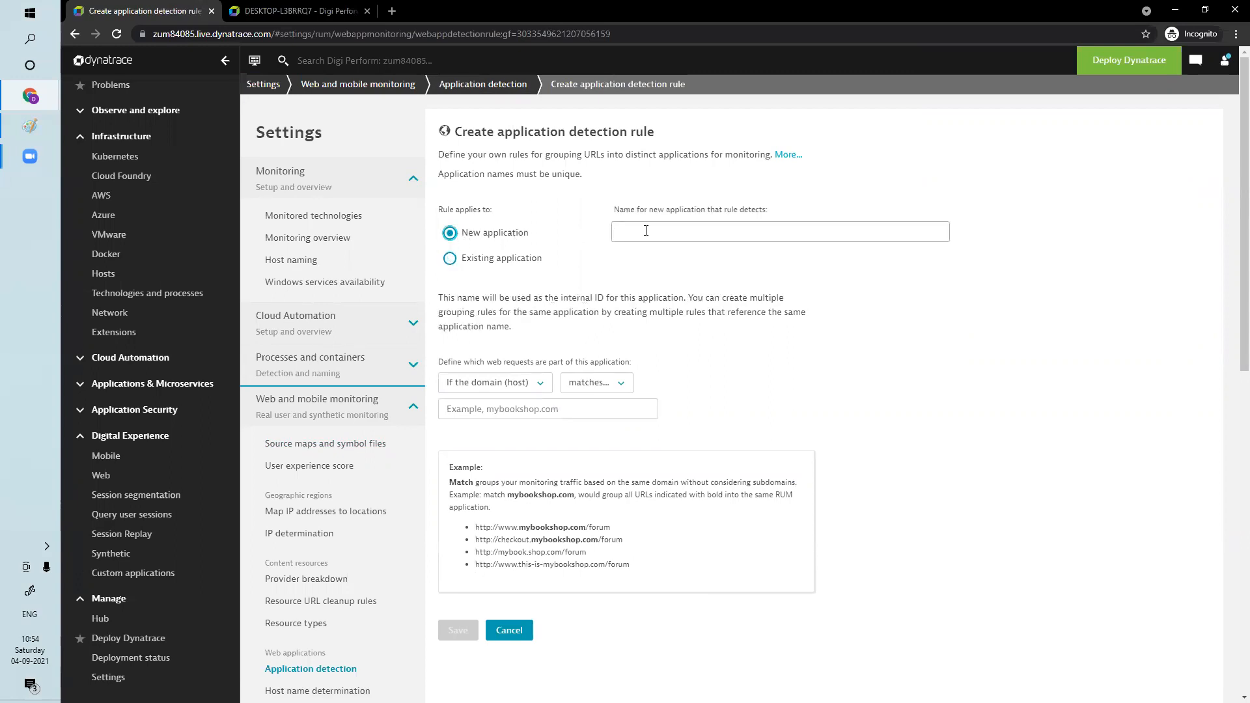
text(Click)
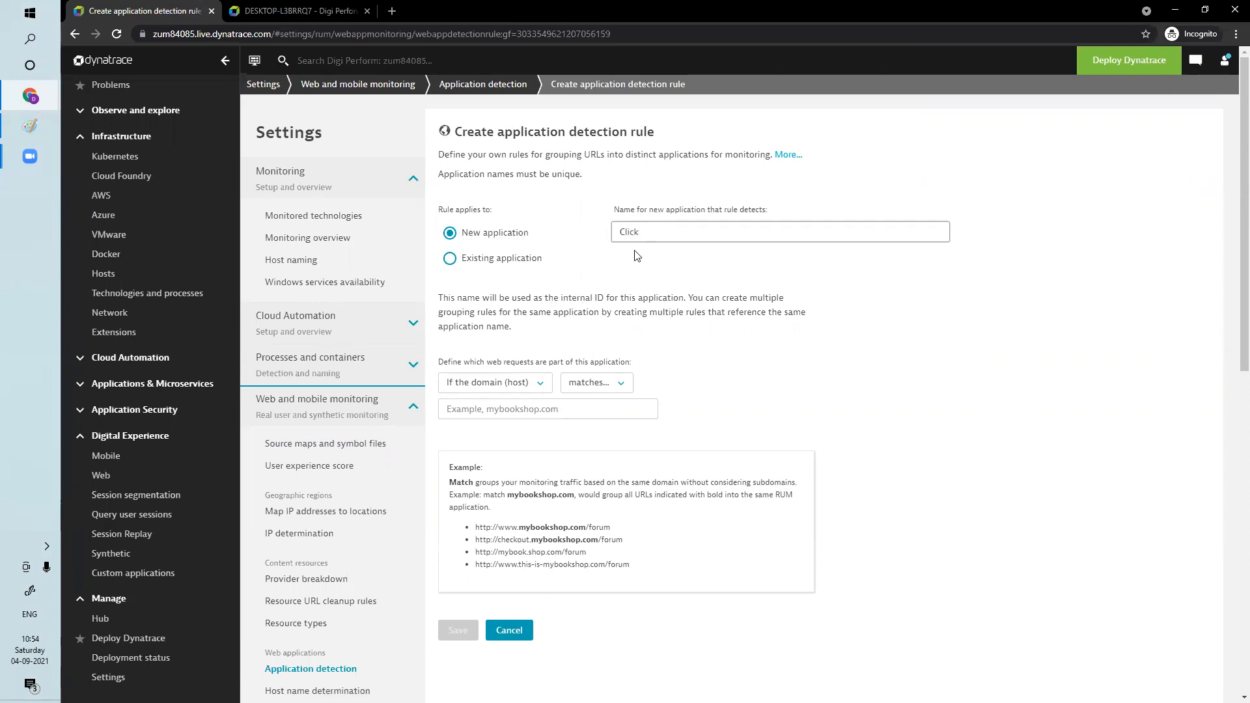
click(514, 384)
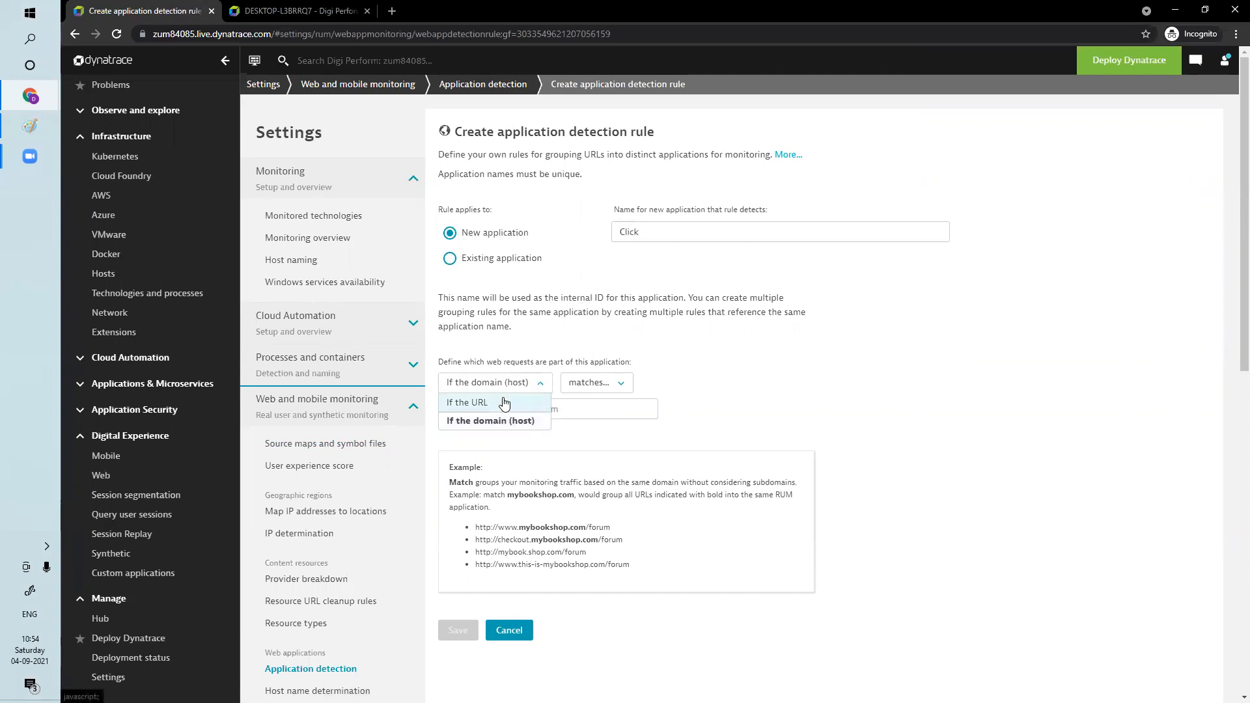
click(482, 404)
click(577, 388)
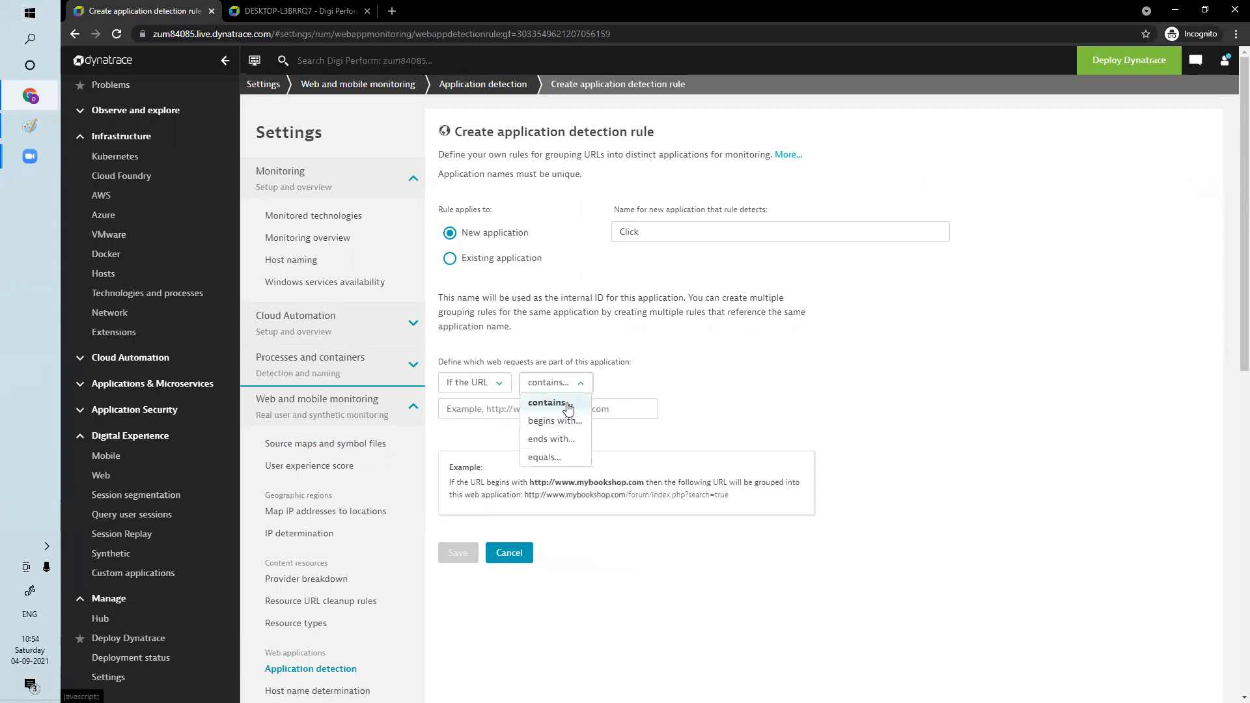
click(533, 402)
click(533, 403)
text(http://www.click.com)
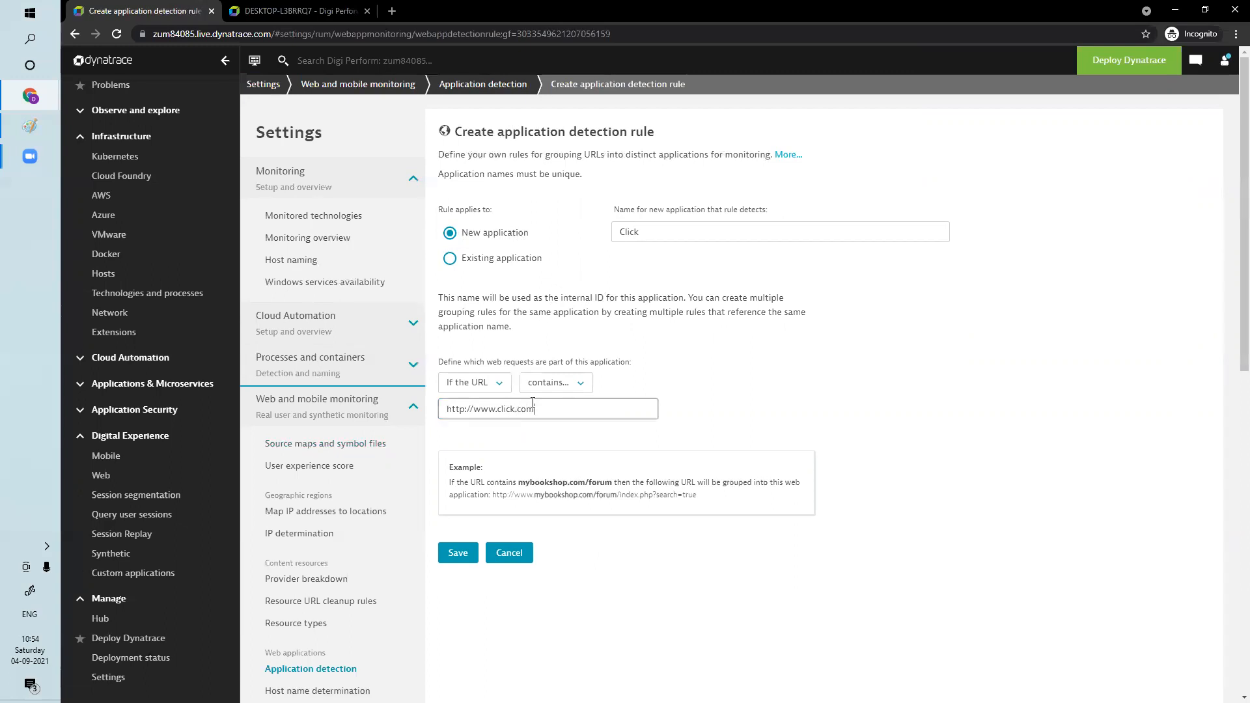
click(450, 555)
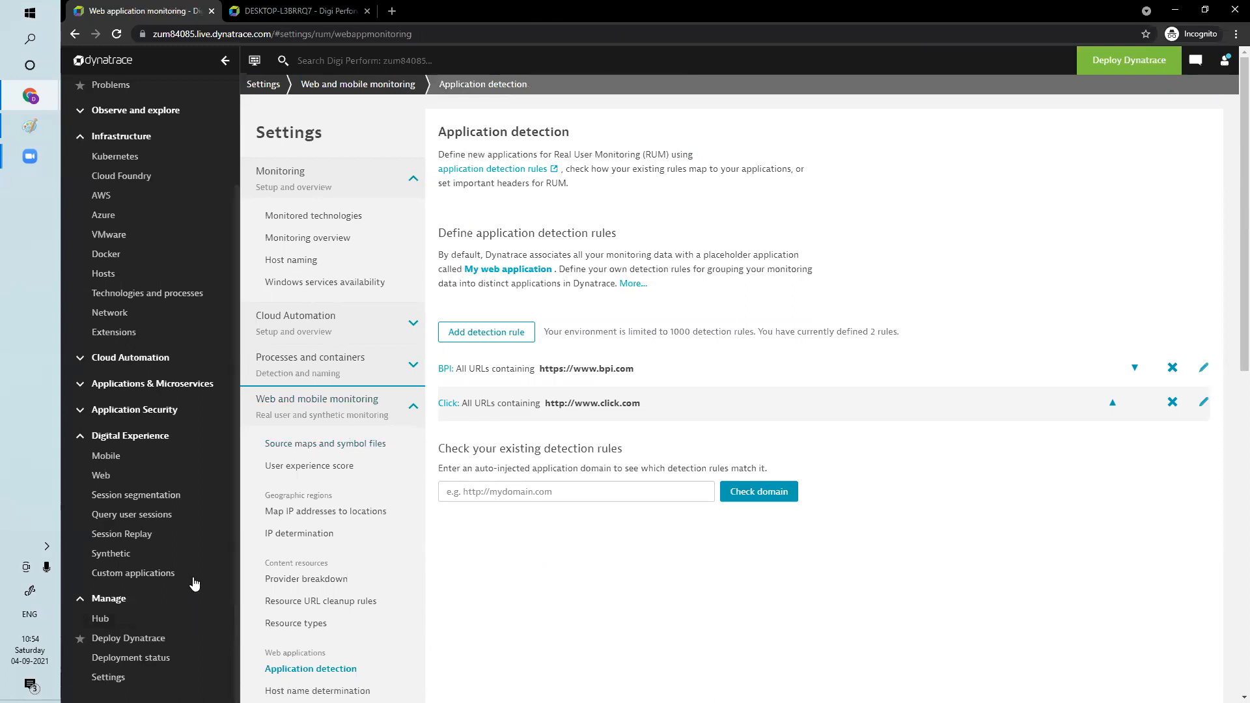
Compare the Web applications list with all management zones and with the BPI zone selected
click(106, 476)
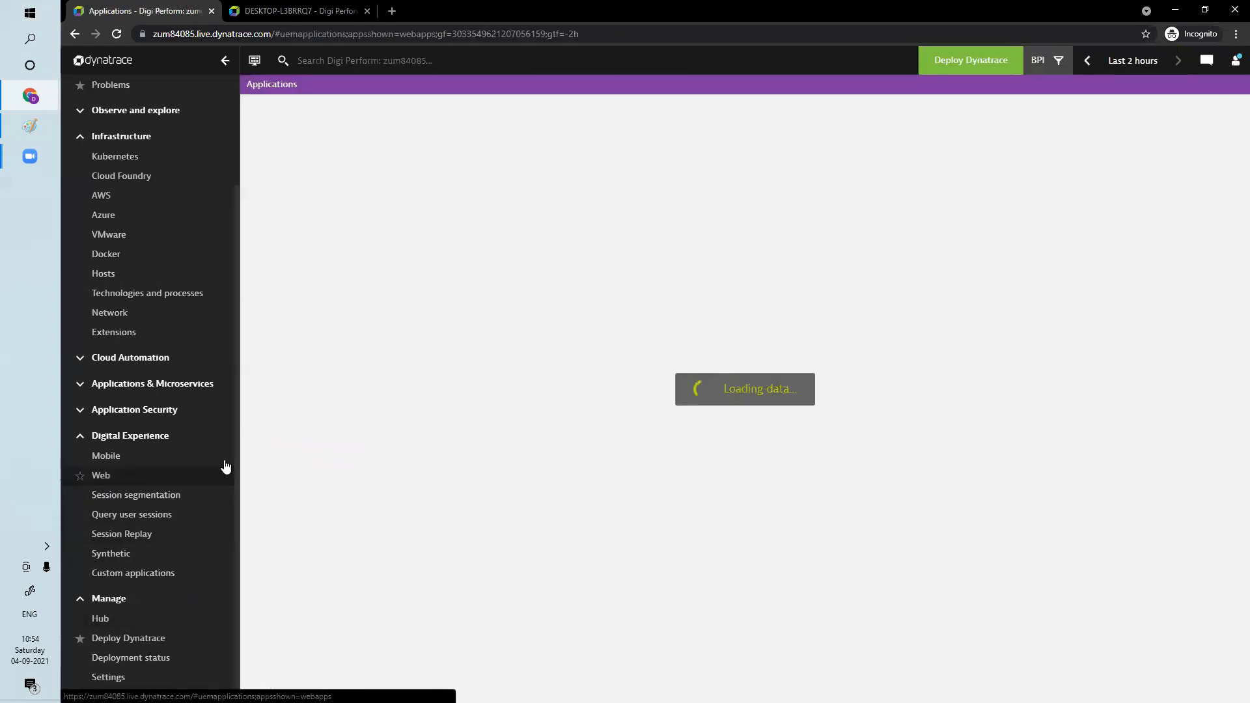
click(1059, 65)
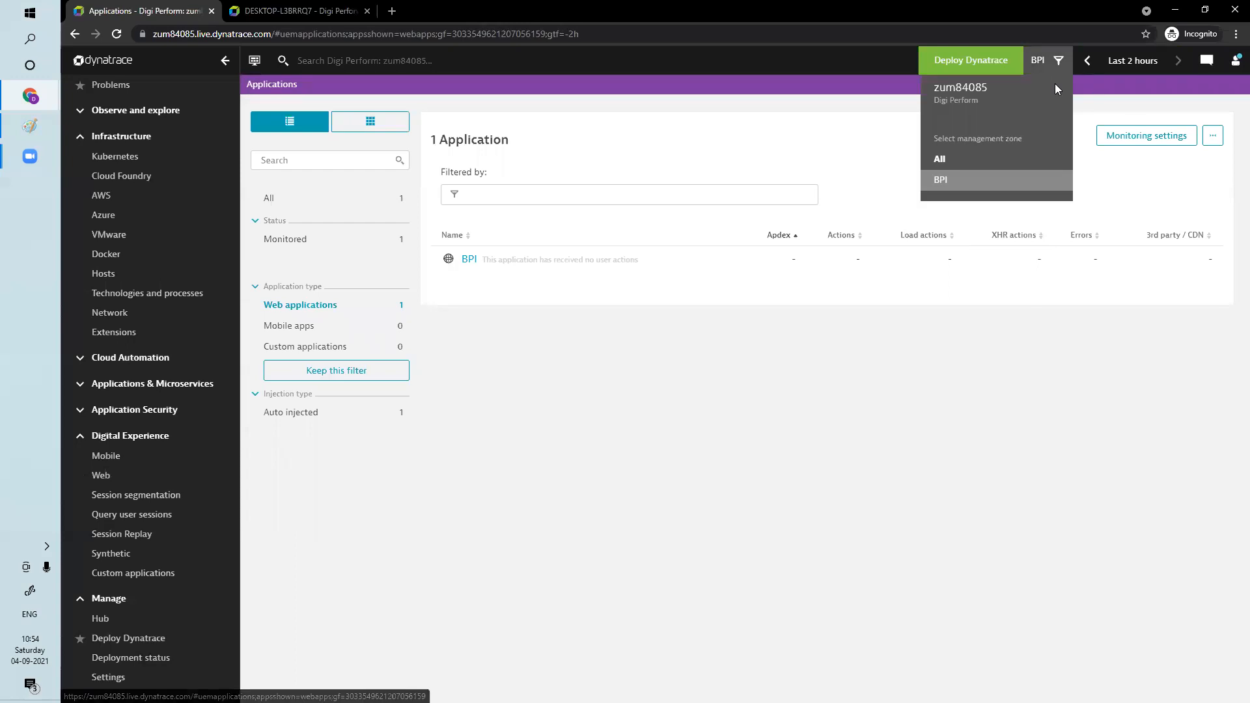
click(951, 160)
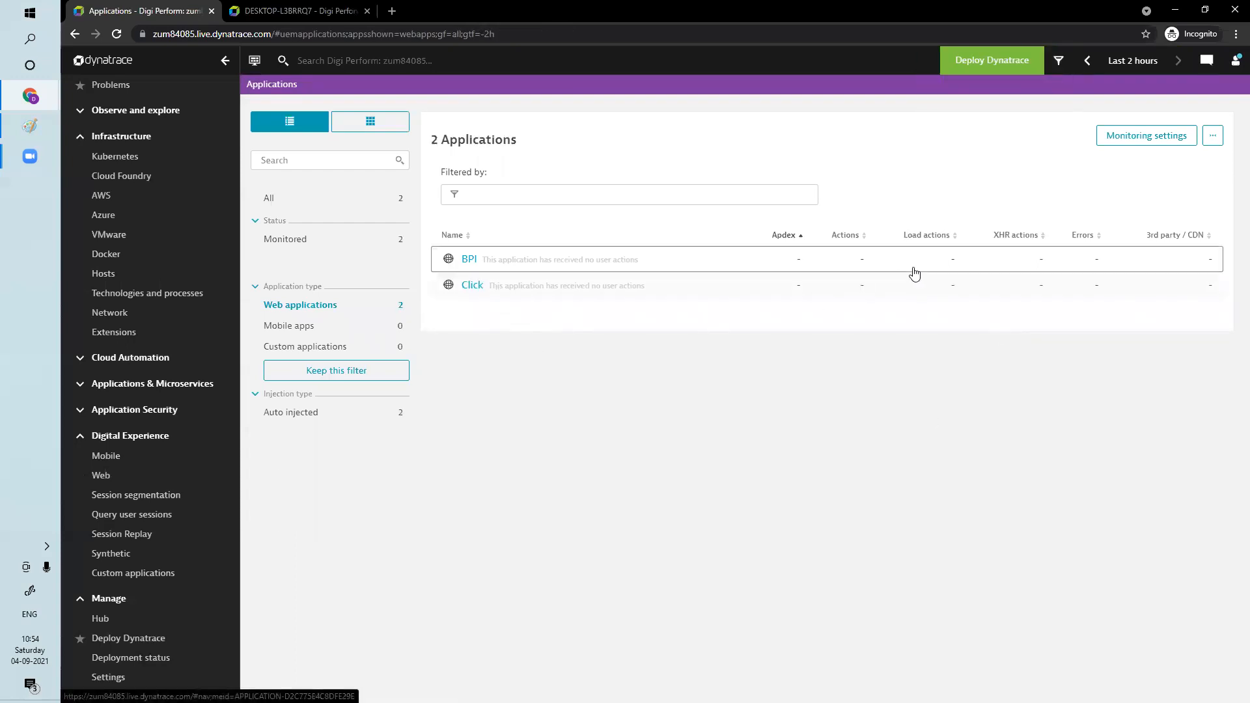
click(1059, 61)
click(942, 187)
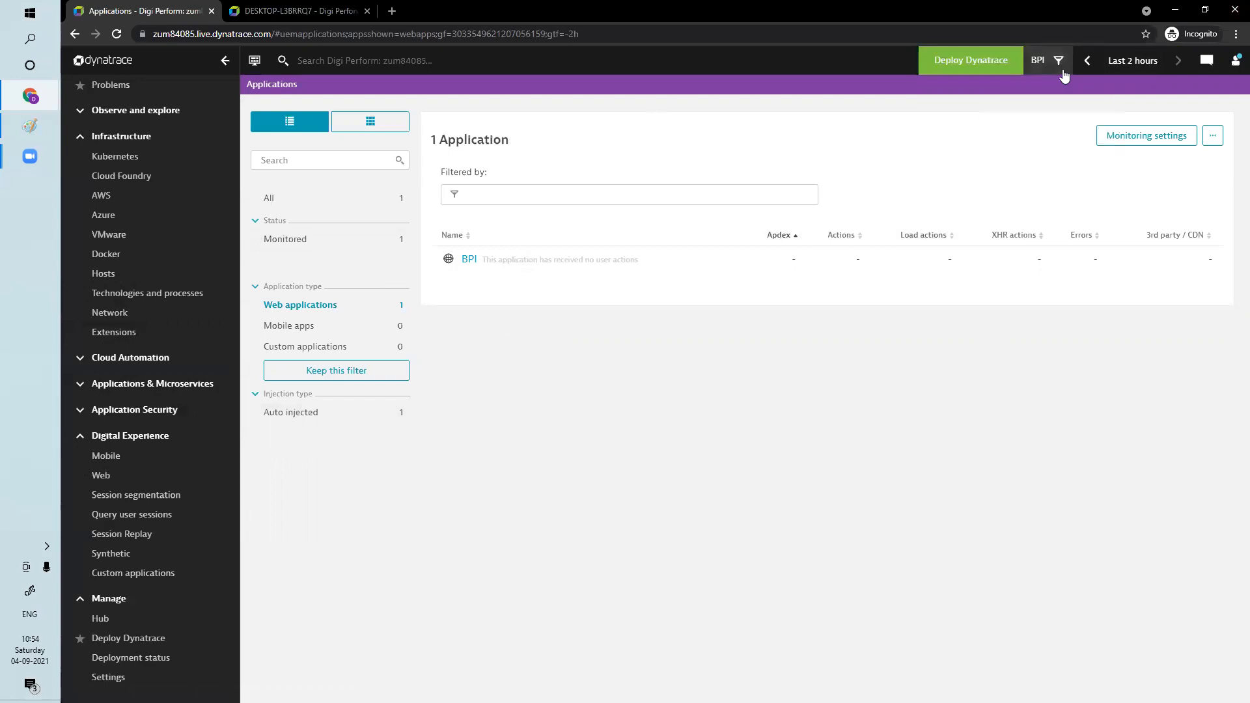
Open the Management zones settings and add a new management zone named Click
click(104, 677)
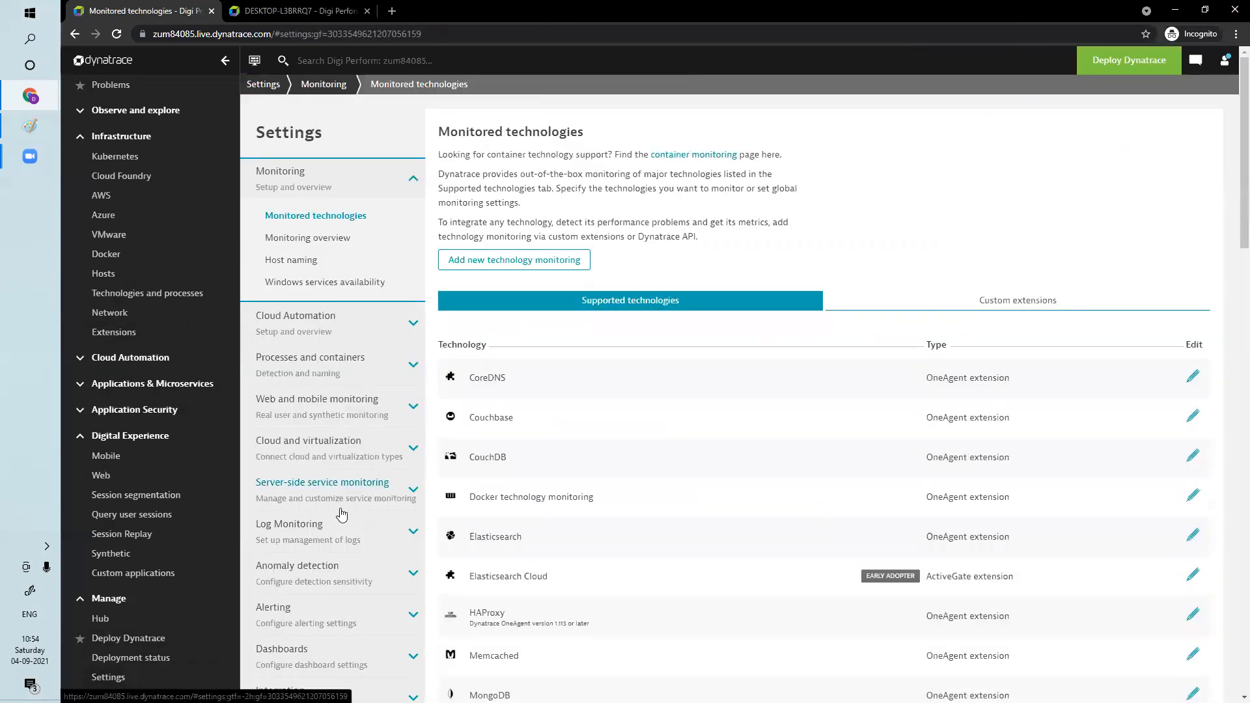
scroll(341, 514, down, 5)
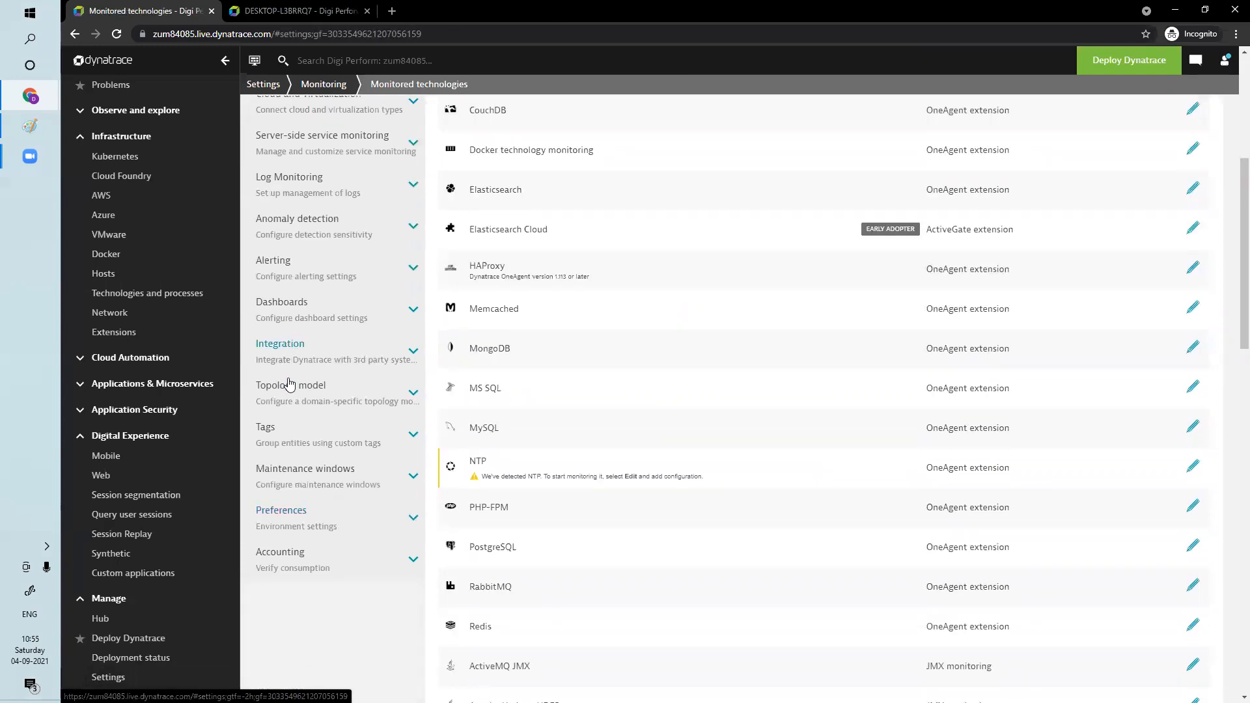
click(287, 513)
scroll(339, 520, down, 5)
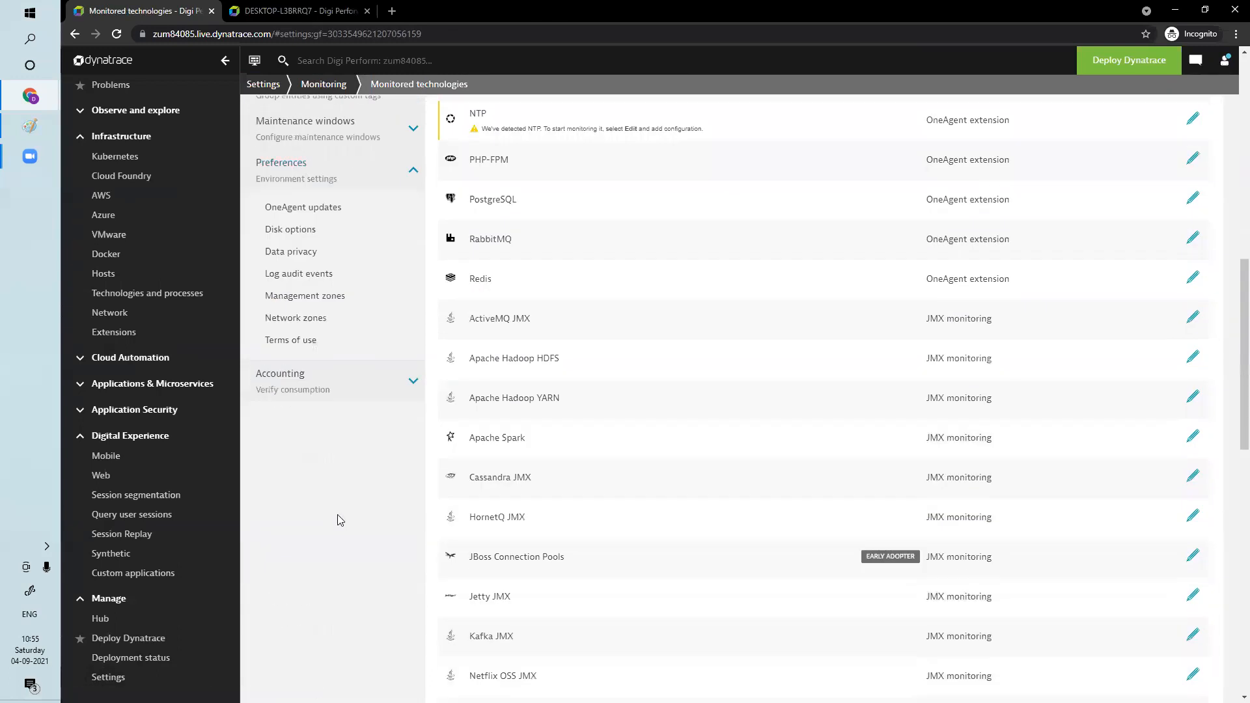
click(317, 297)
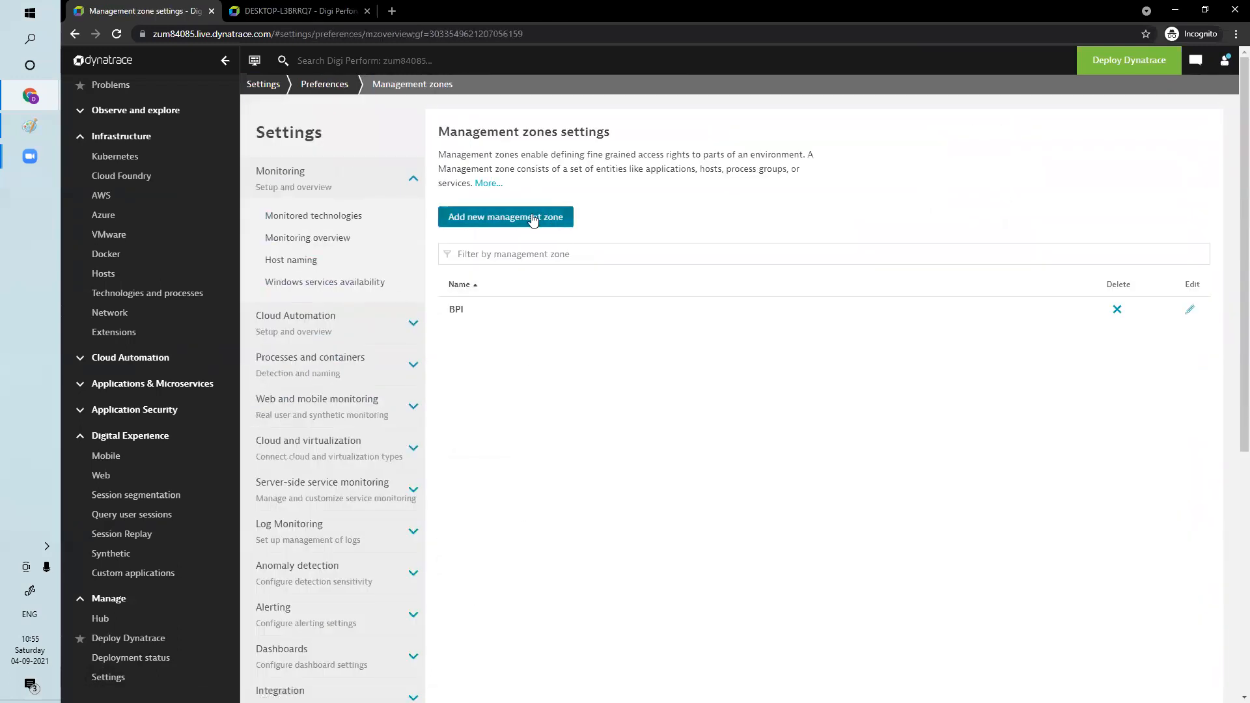
click(533, 219)
click(529, 177)
text(Click)
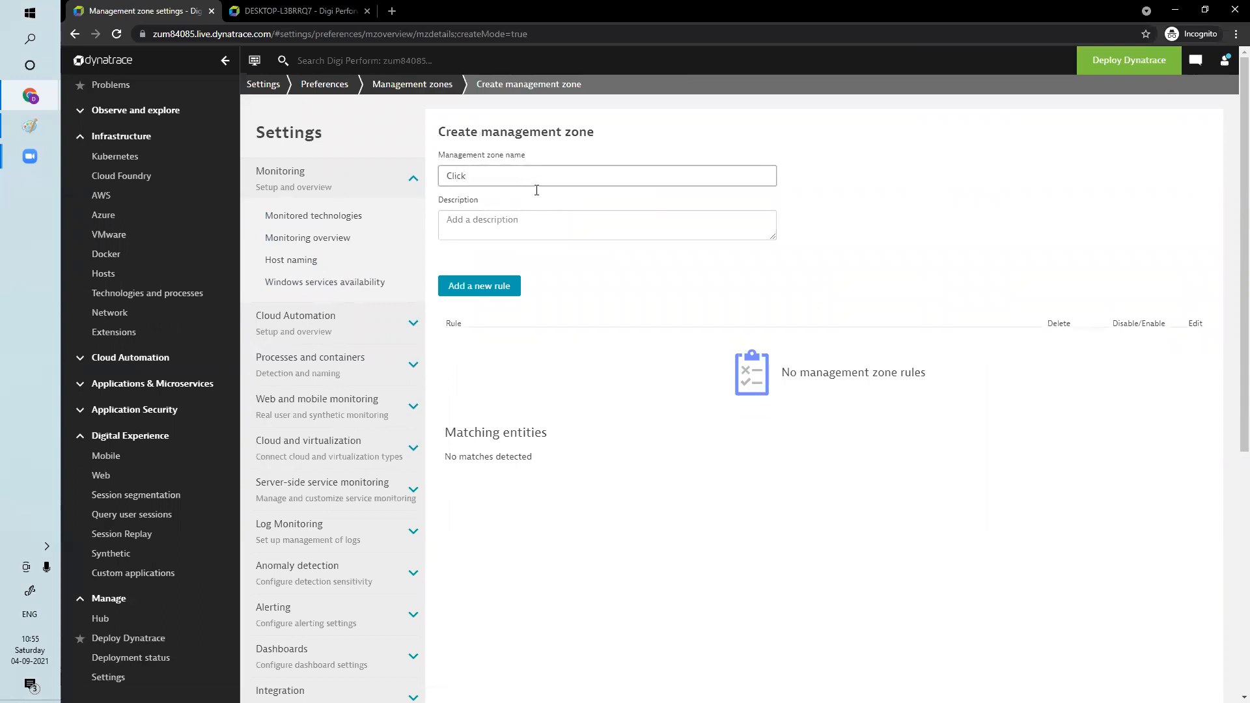
Add a new zone rule for web applications with a condition that the web application name contains a value
click(478, 289)
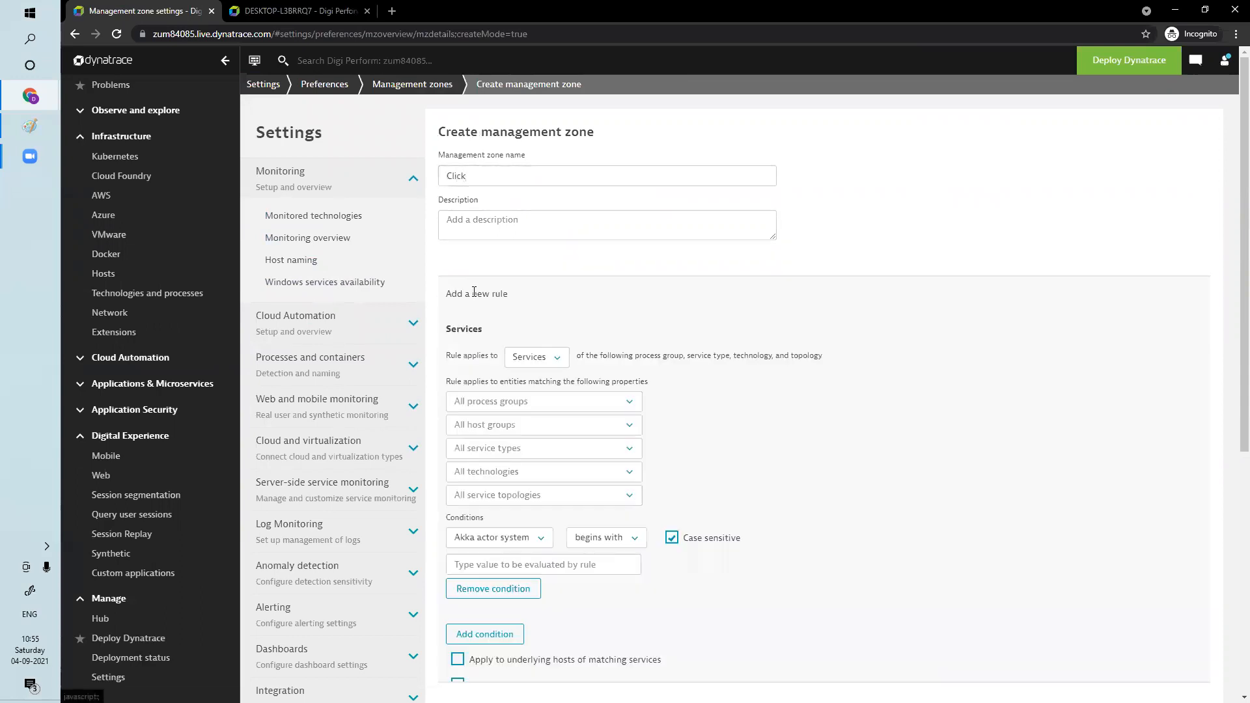
click(537, 358)
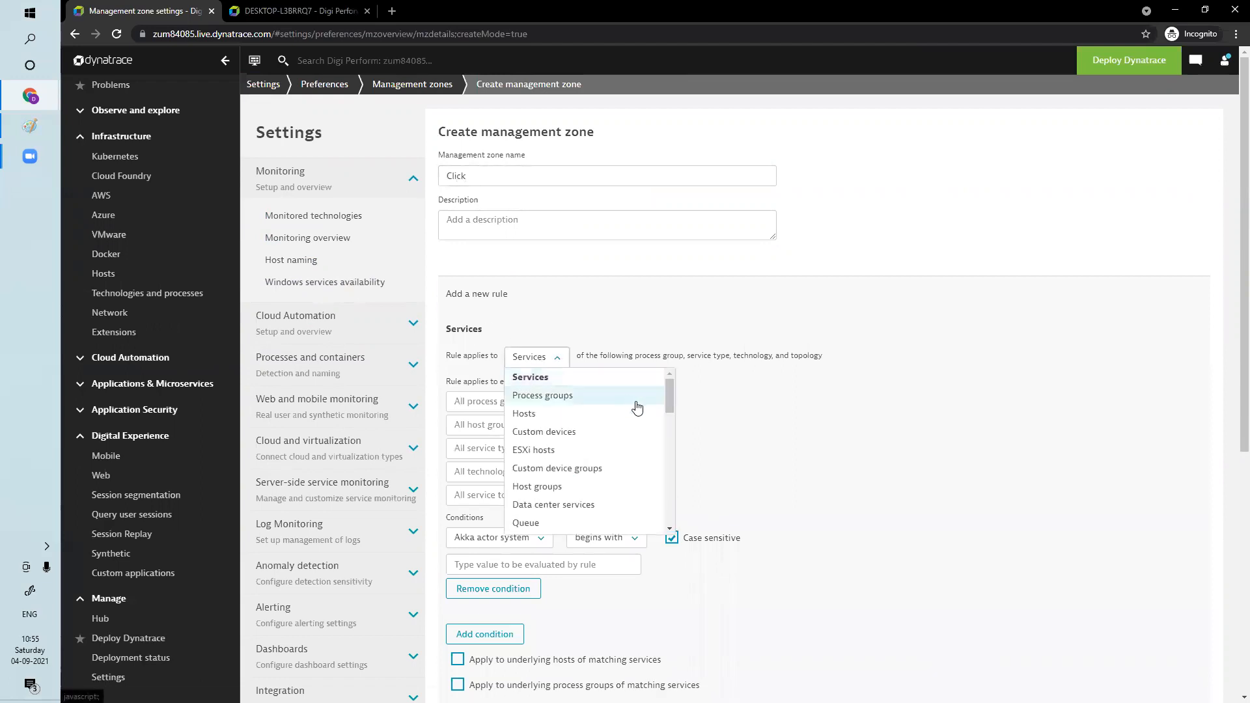
drag(668, 400, 667, 424)
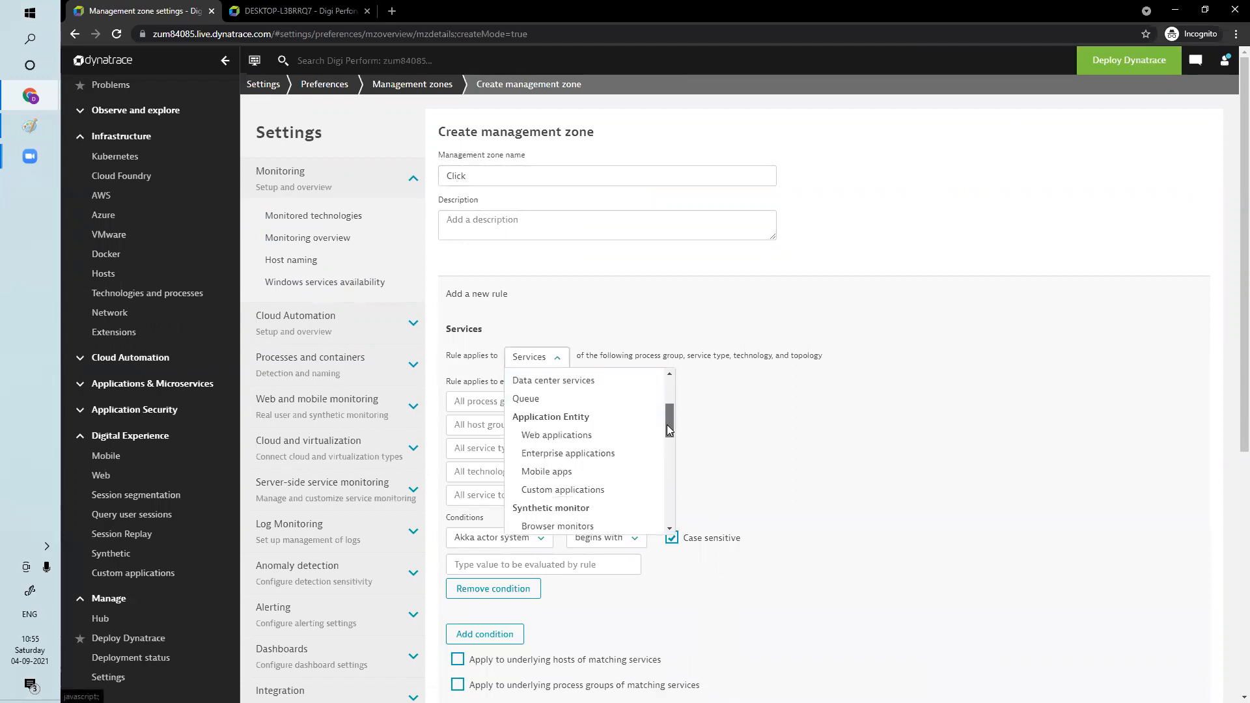
click(575, 442)
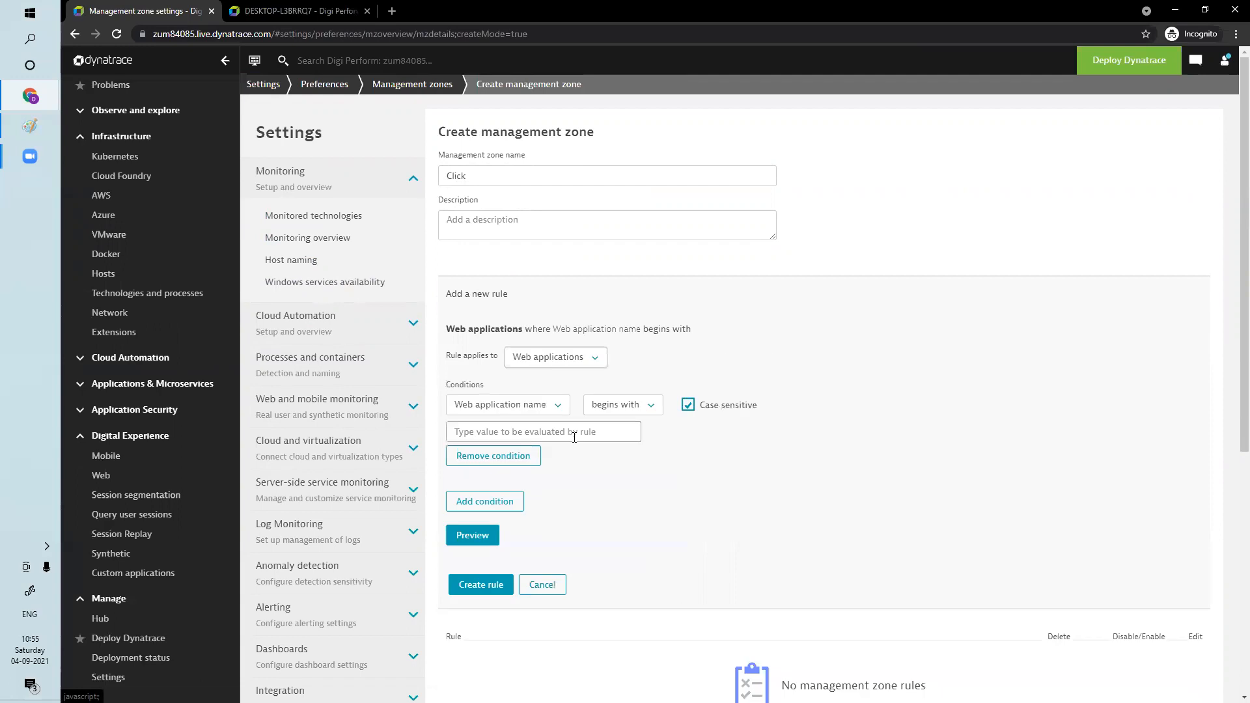
click(656, 409)
click(629, 499)
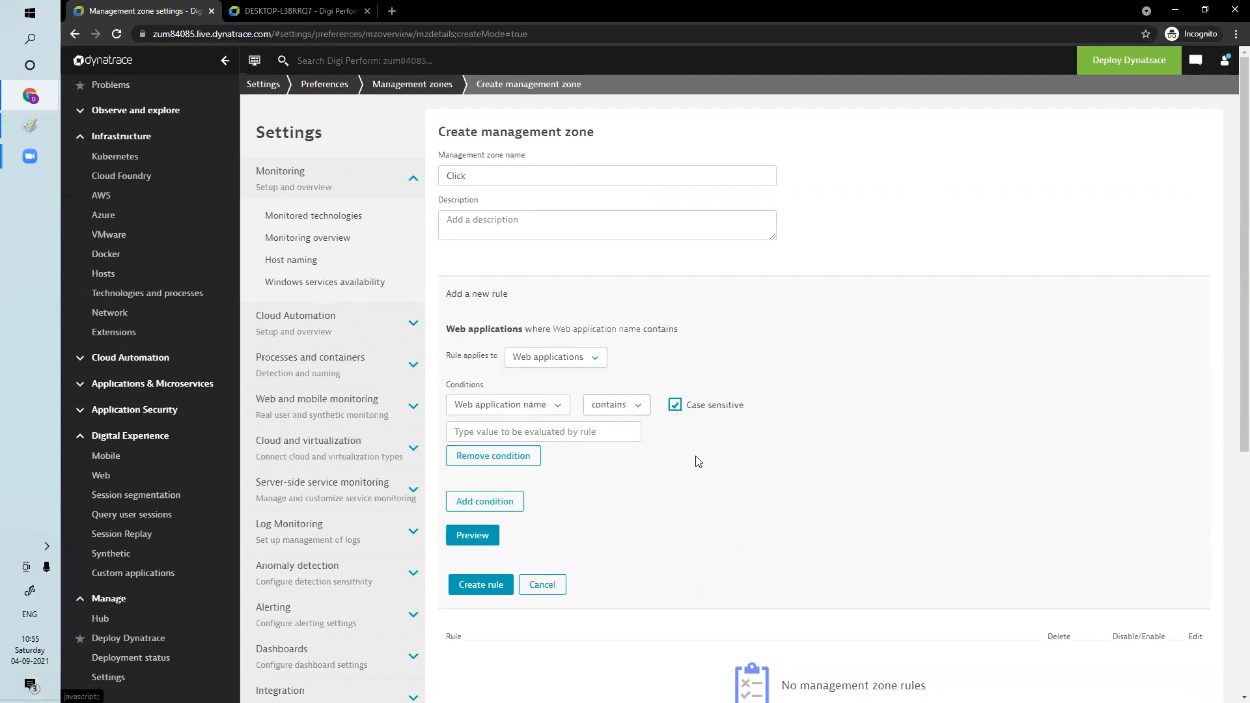
Turn off case-sensitive matching, enter click as the condition value and preview the matching entities
click(677, 406)
click(575, 430)
text(click)
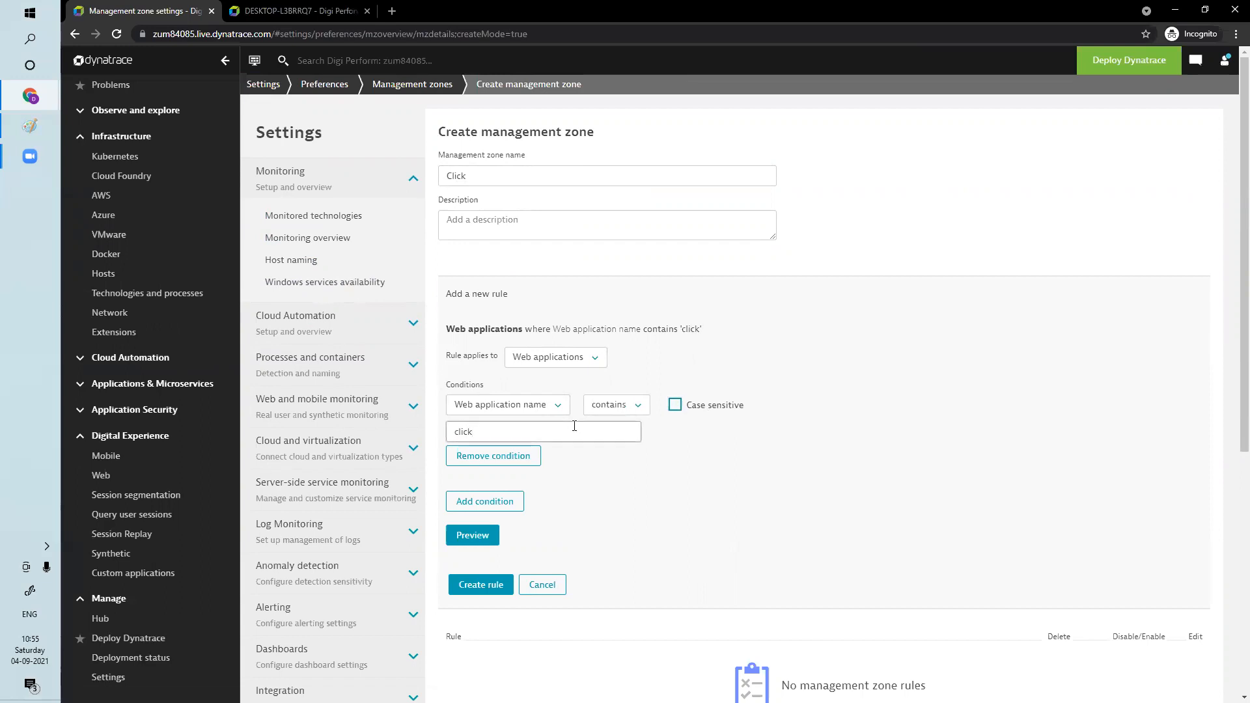
click(490, 536)
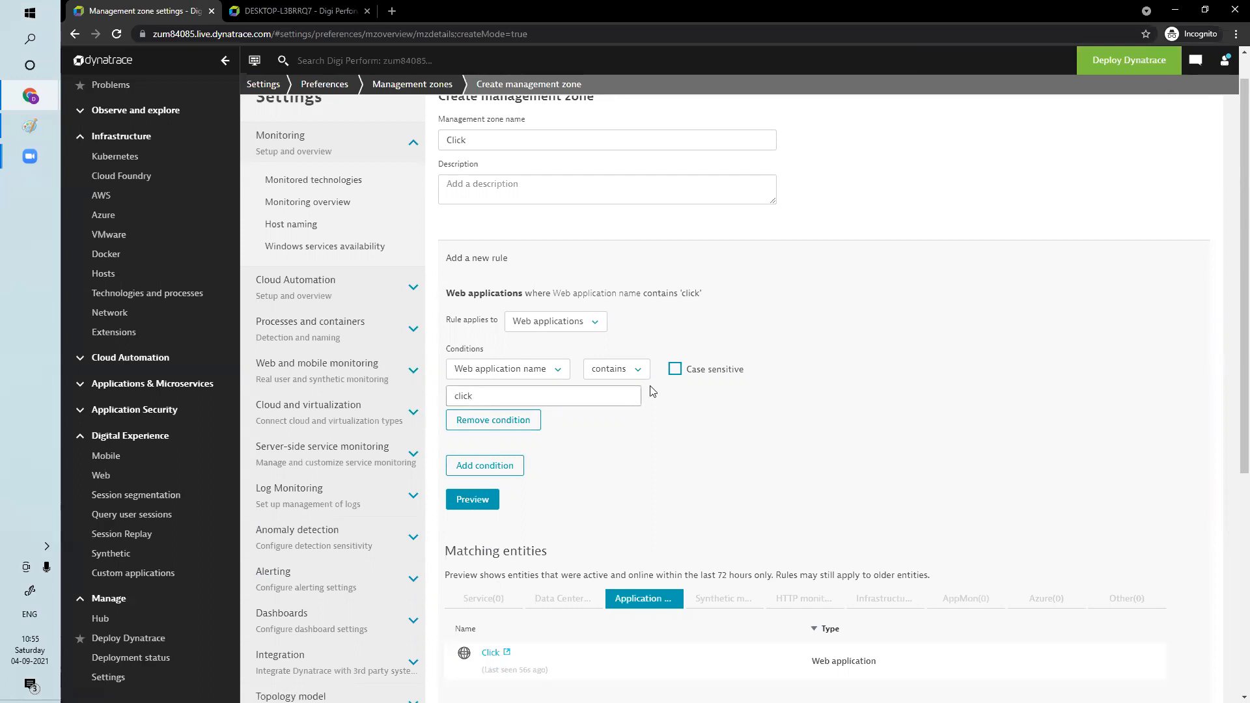
Try the preview for click with case-sensitive matching enabled, and turn the option off again
click(675, 370)
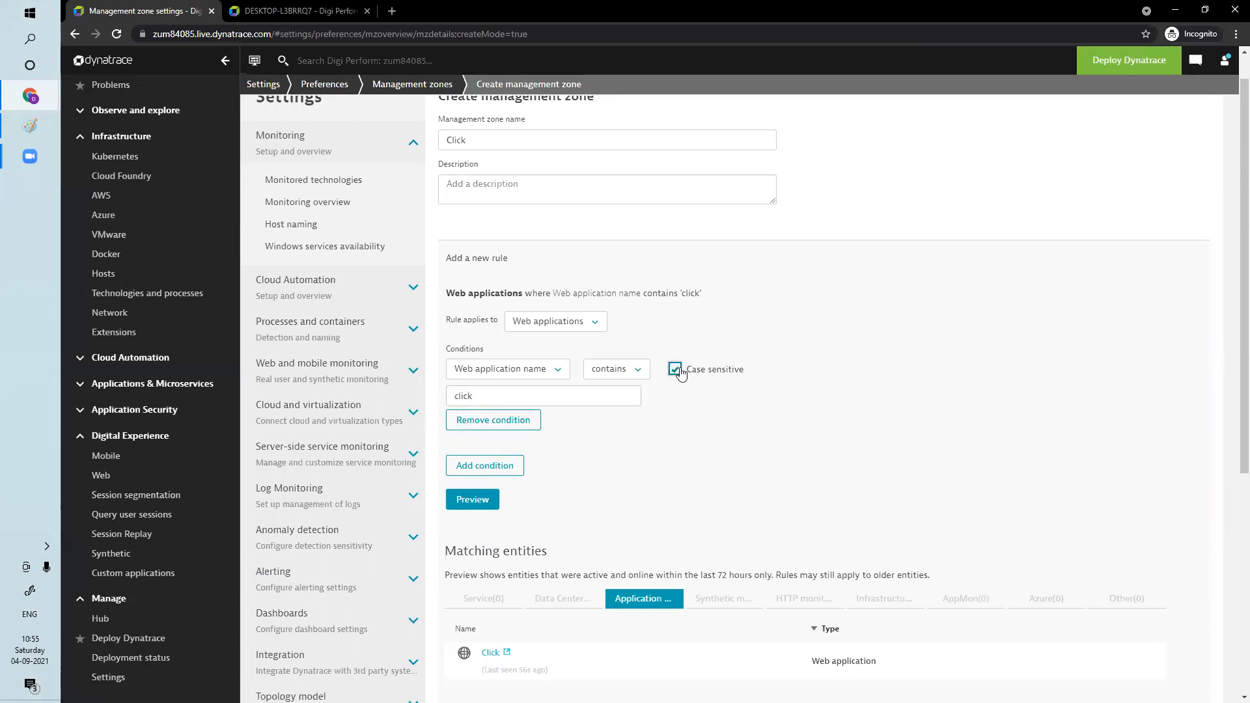
click(478, 506)
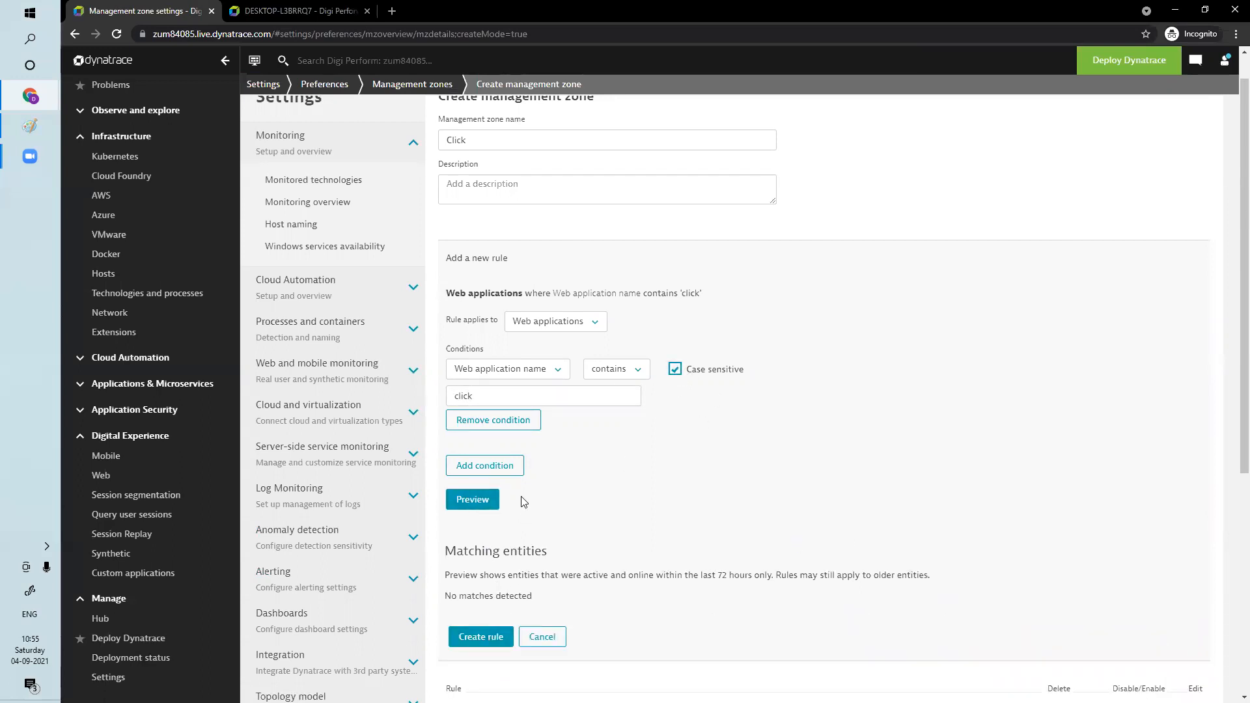
click(675, 371)
Change the condition value to Click with case-sensitive matching on, preview the matches and create the rule
click(466, 398)
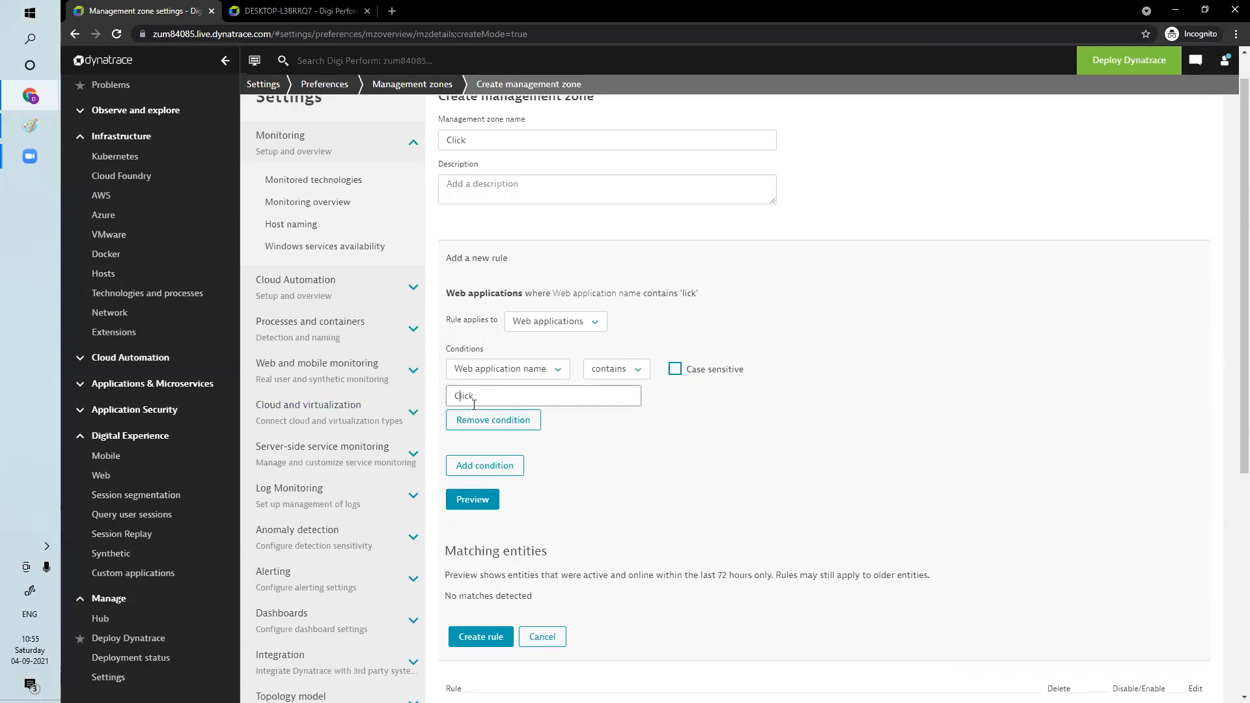
click(677, 376)
click(493, 498)
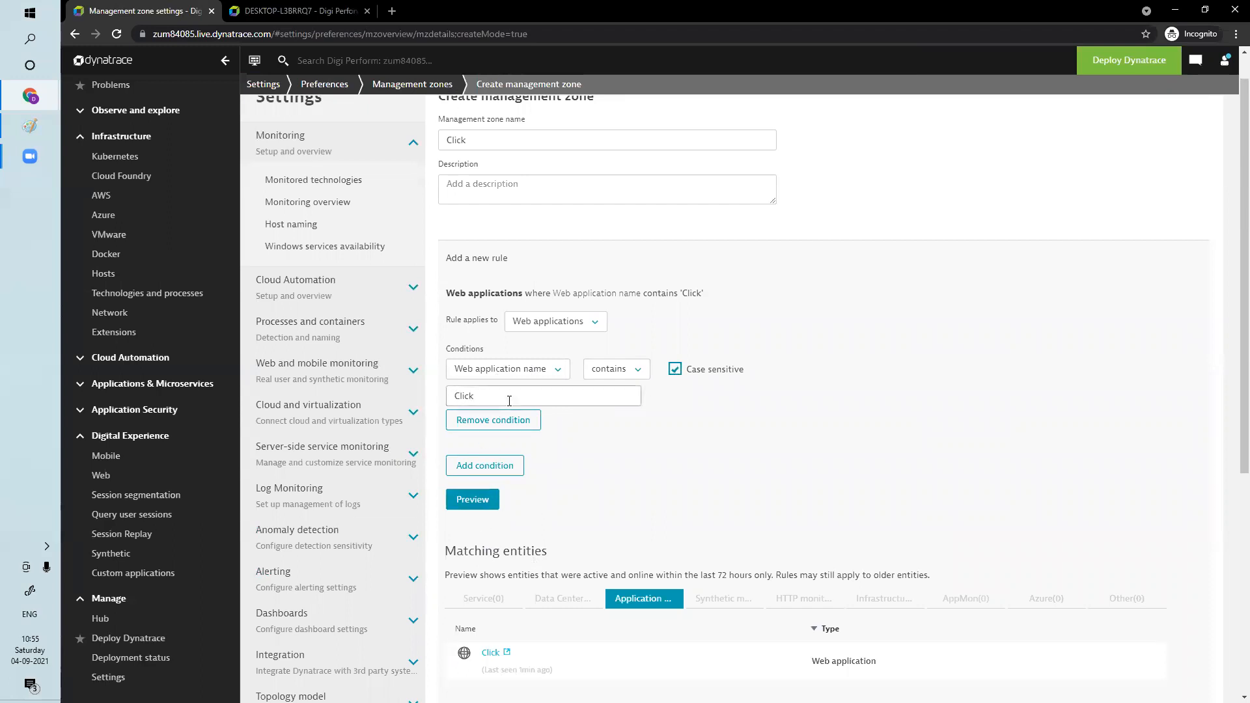
scroll(602, 507, down, 5)
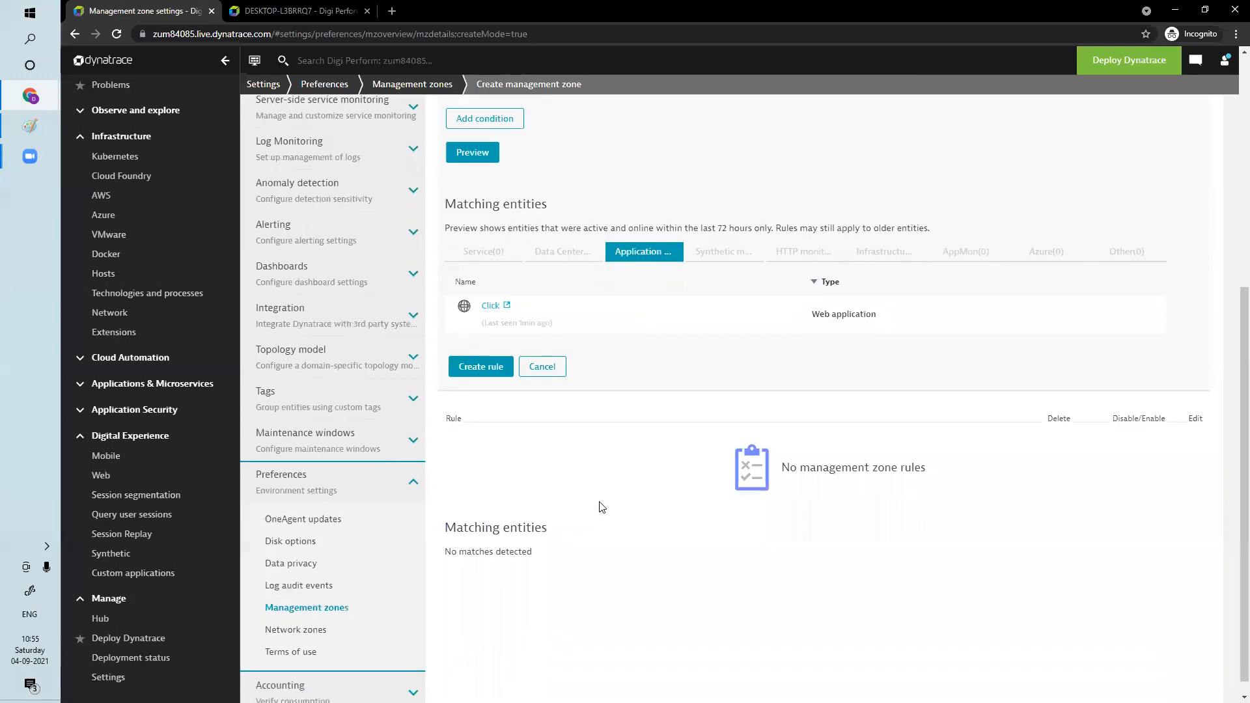
click(481, 367)
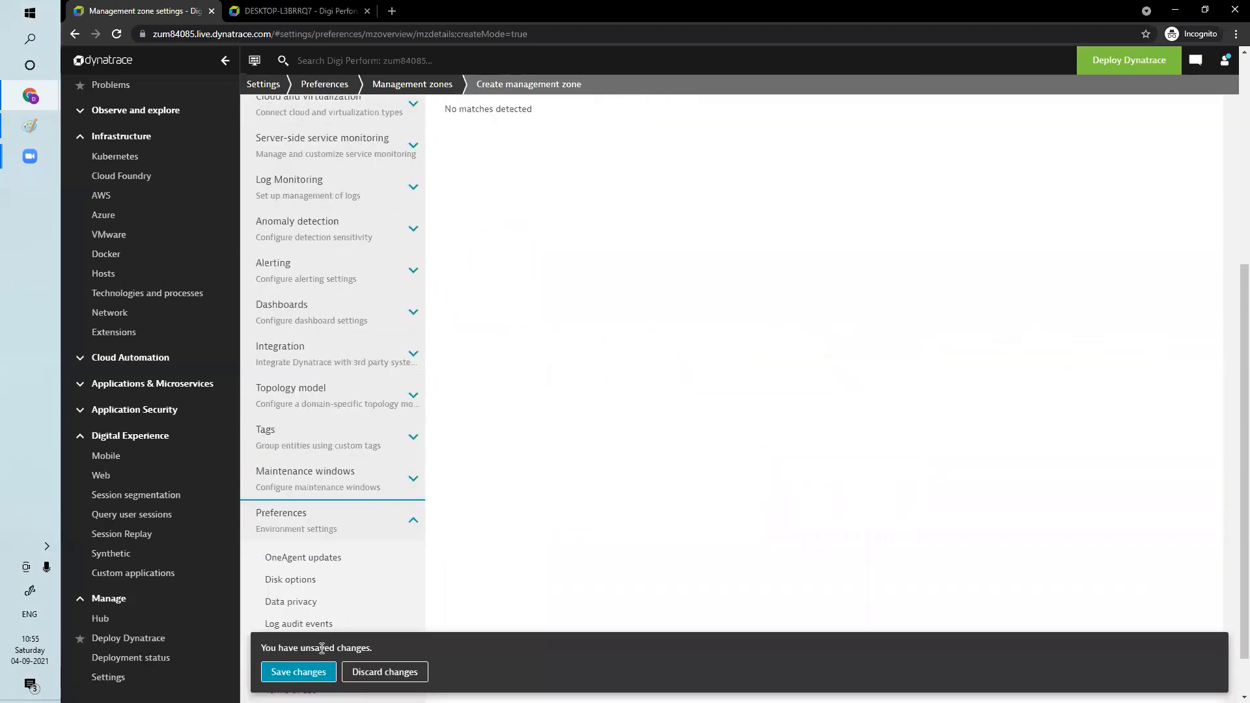
Save the Click management zone, and reload the web applications list filtered by the Click zone
click(311, 673)
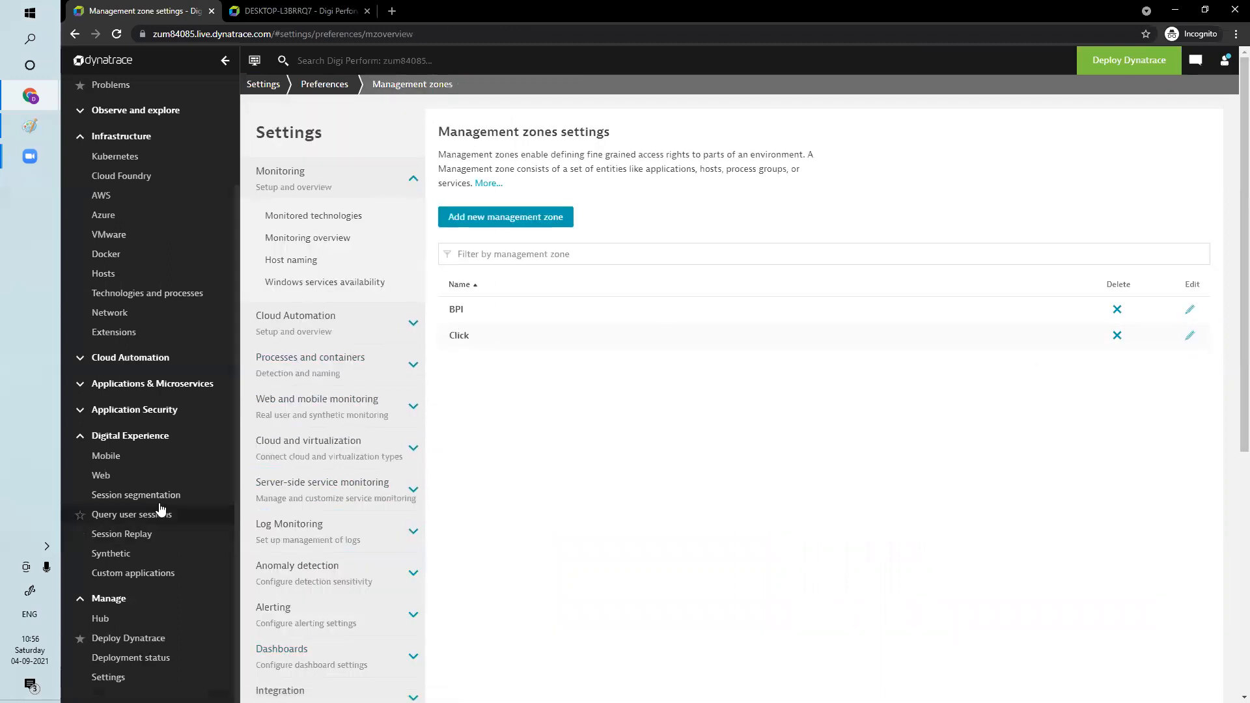
click(128, 476)
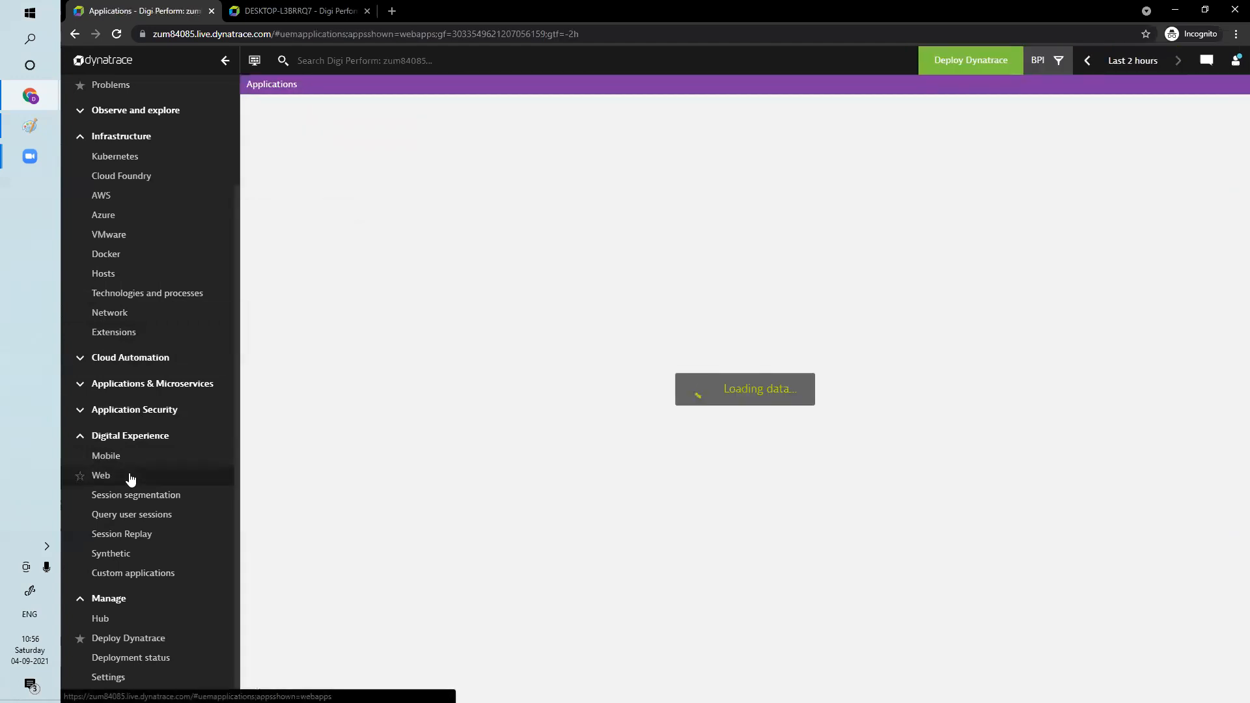
click(1052, 61)
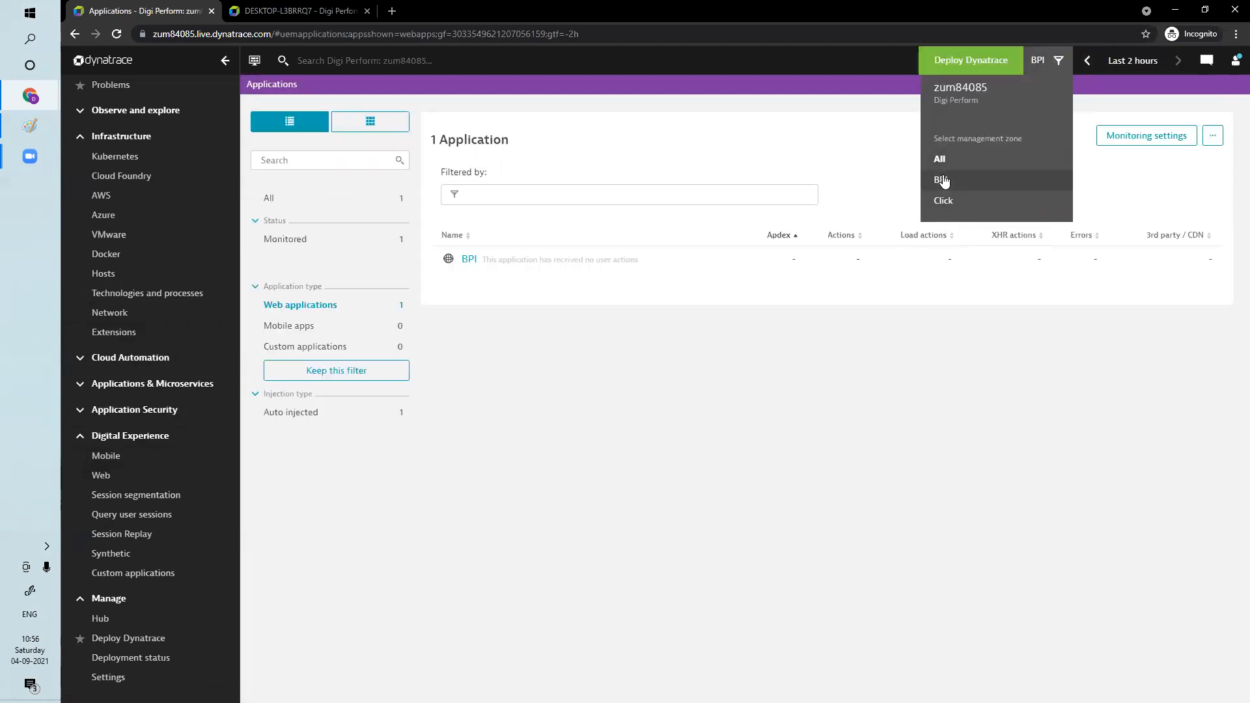
click(944, 203)
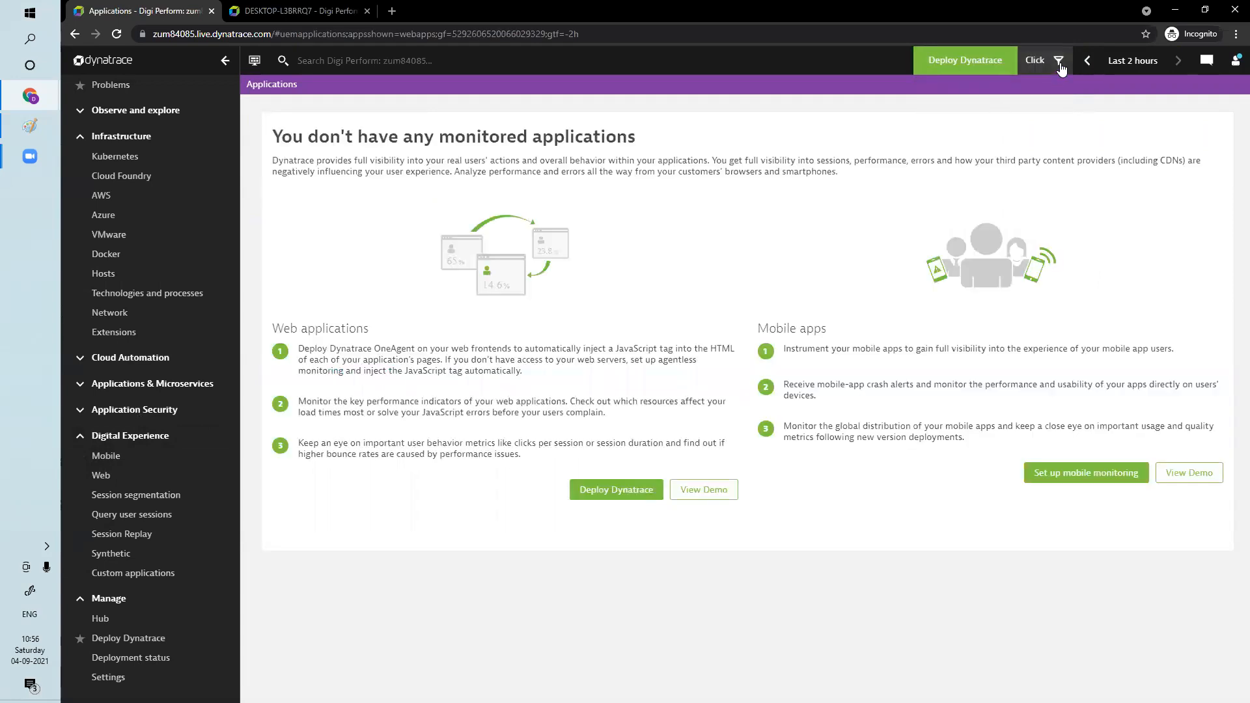
click(116, 34)
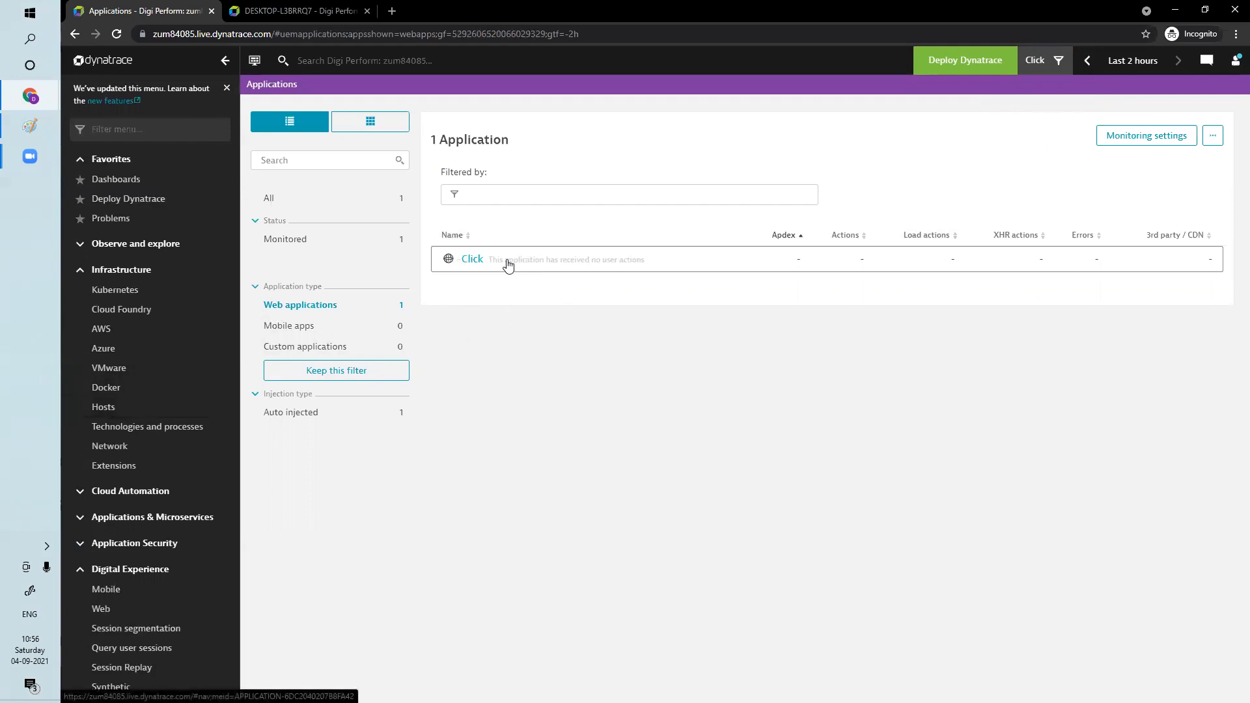
Show the hosts of all management zones and copy the DESKTOP-L3BRRQ7 host's name from its details page
click(116, 409)
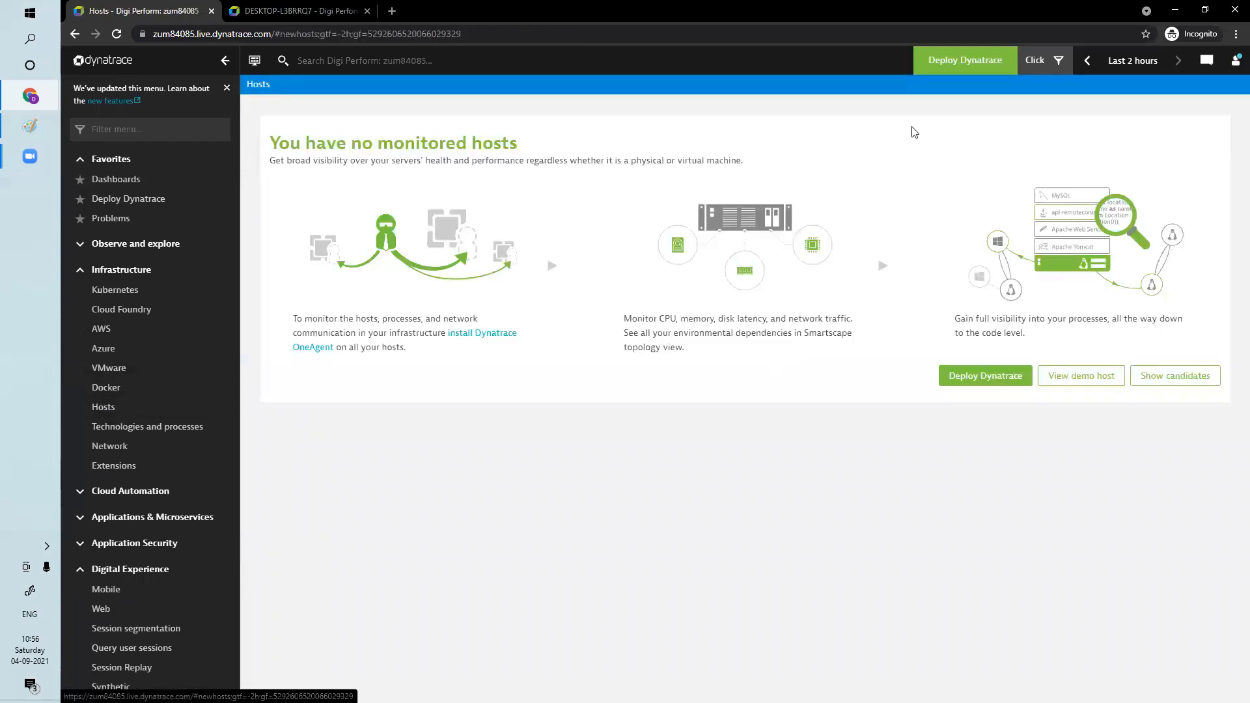
click(1058, 59)
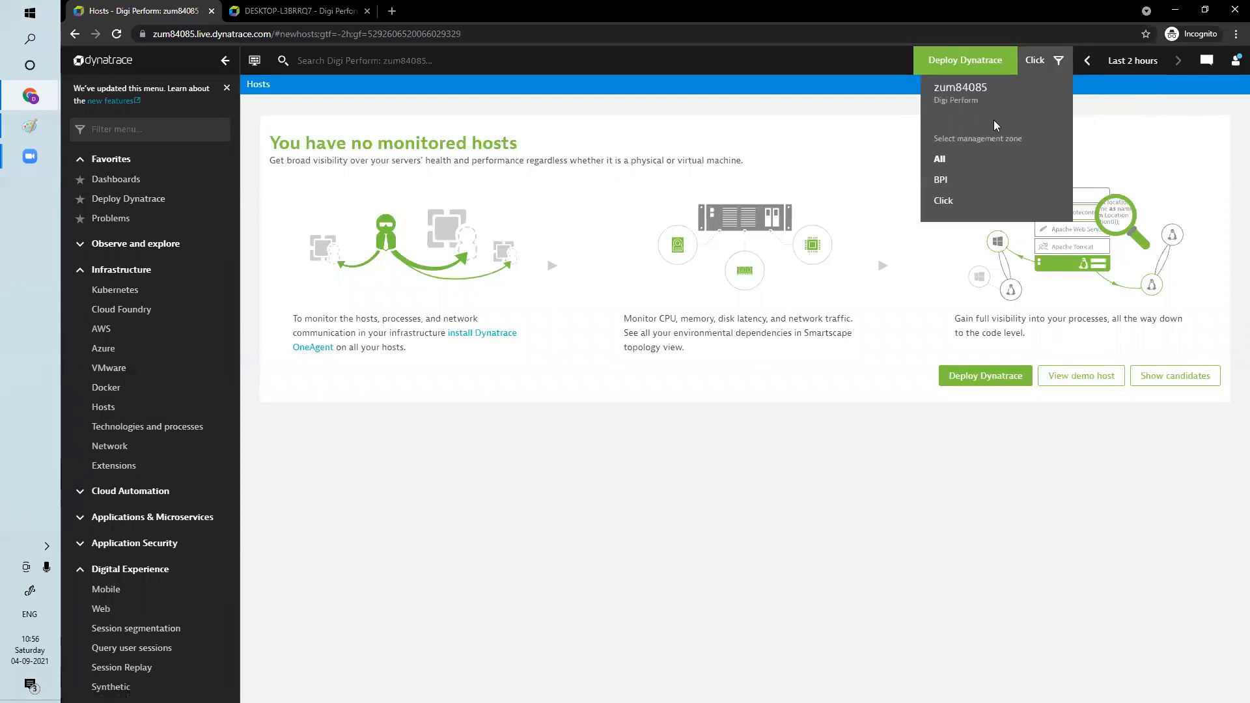
click(926, 164)
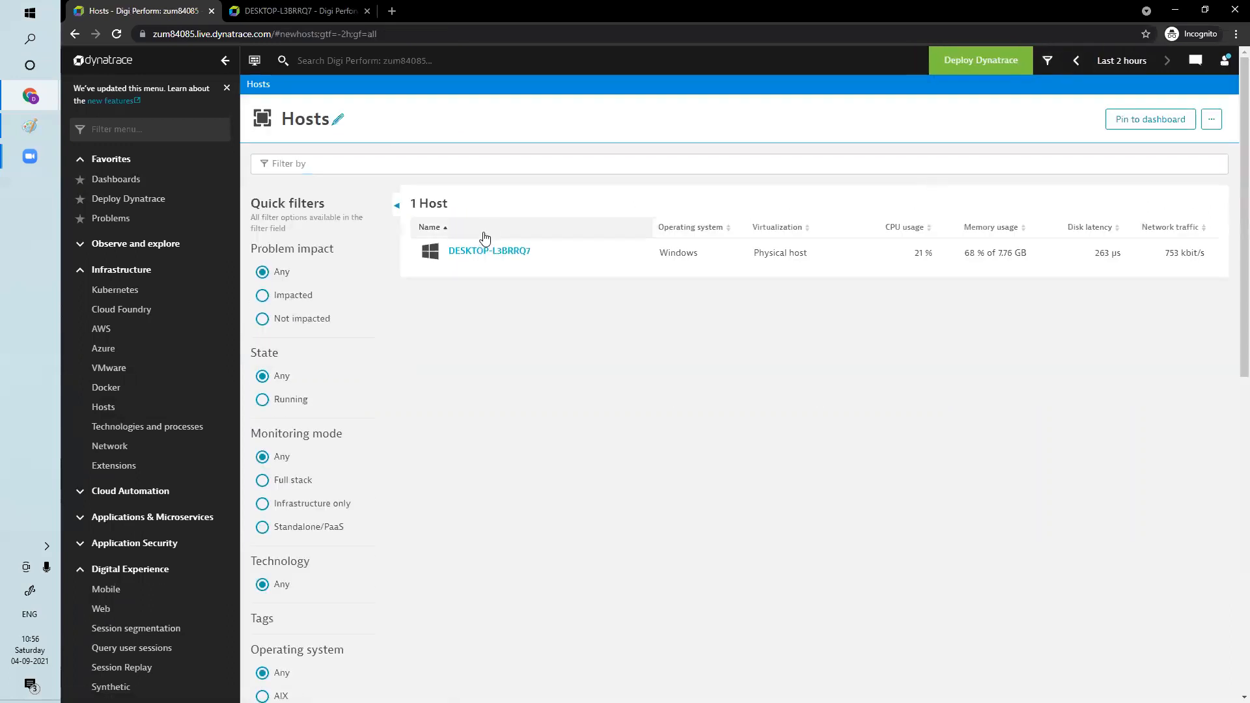
click(481, 251)
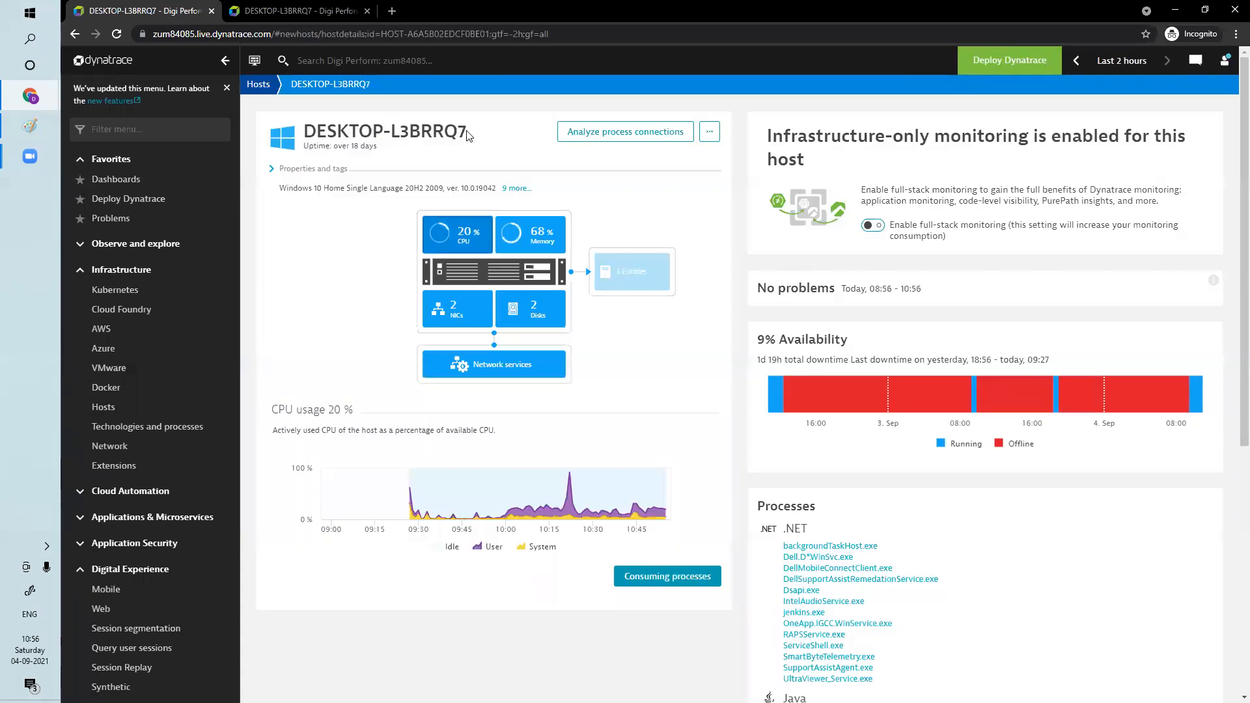
drag(467, 135, 299, 134)
key(ctrl+c)
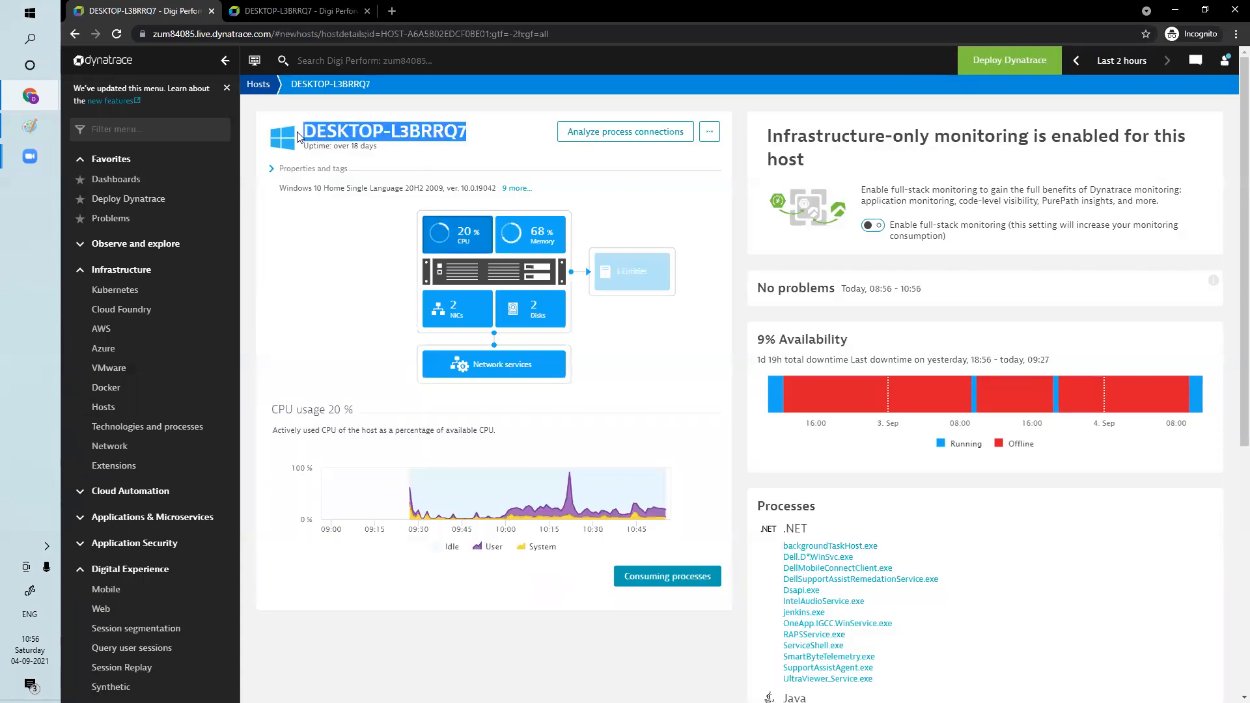
Open the Click management zone for editing from the environment preferences in the settings
scroll(150, 670, down, 2)
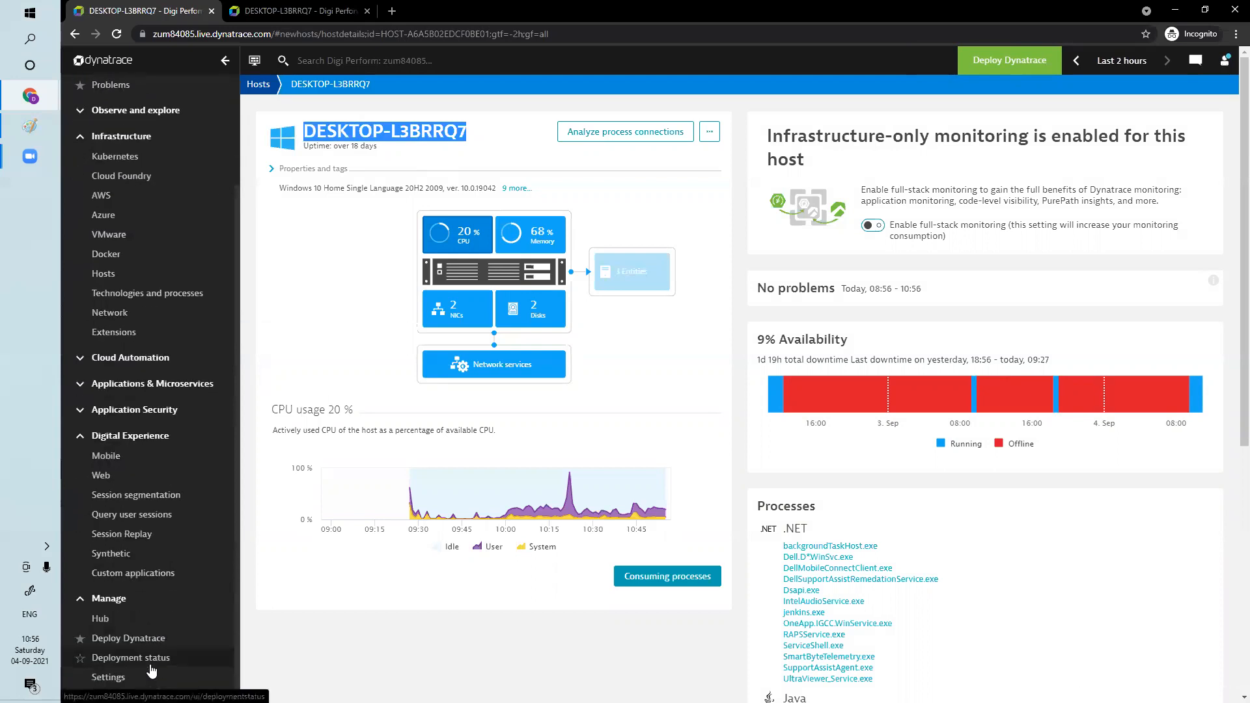
click(108, 677)
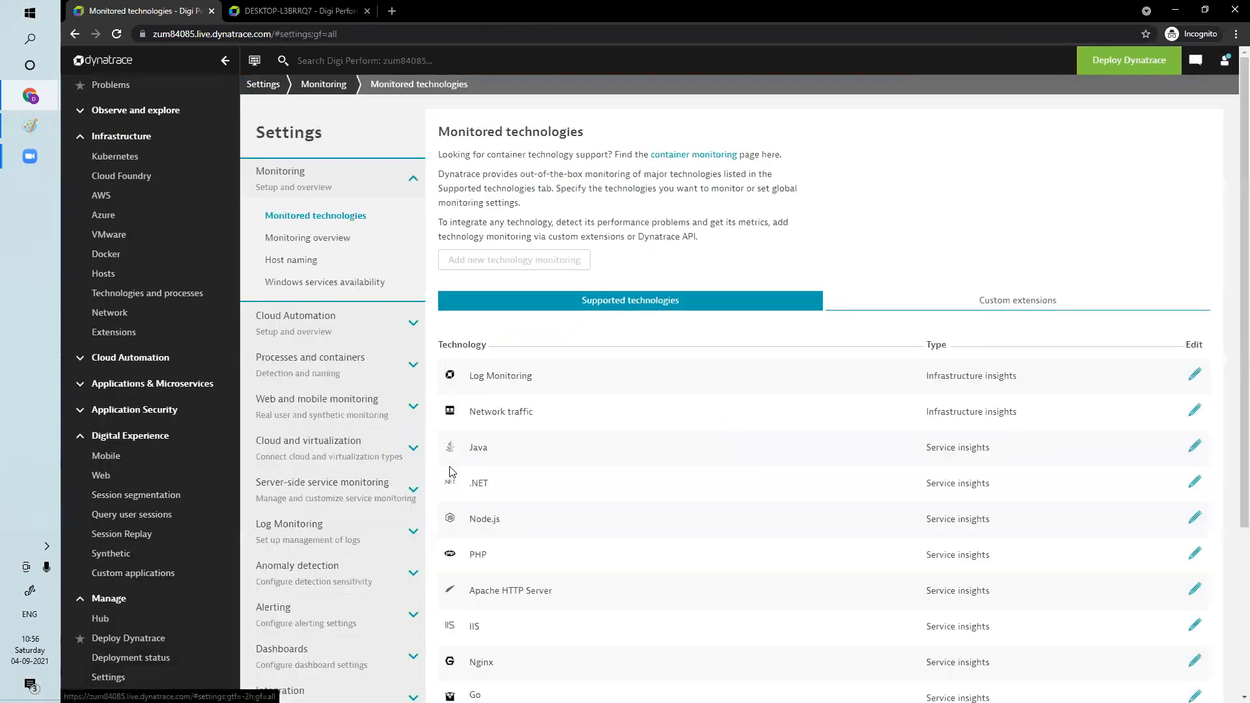
scroll(442, 474, down, 5)
scroll(390, 378, down, 15)
scroll(337, 281, up, 5)
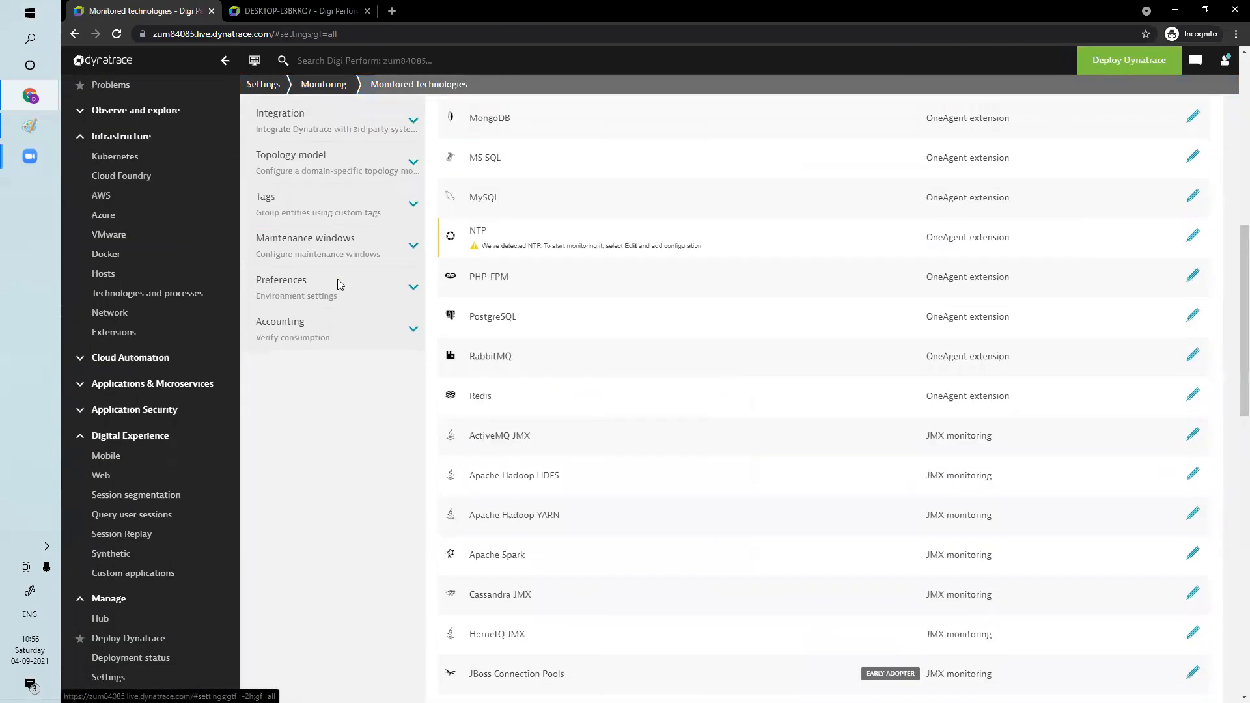
click(299, 281)
click(320, 416)
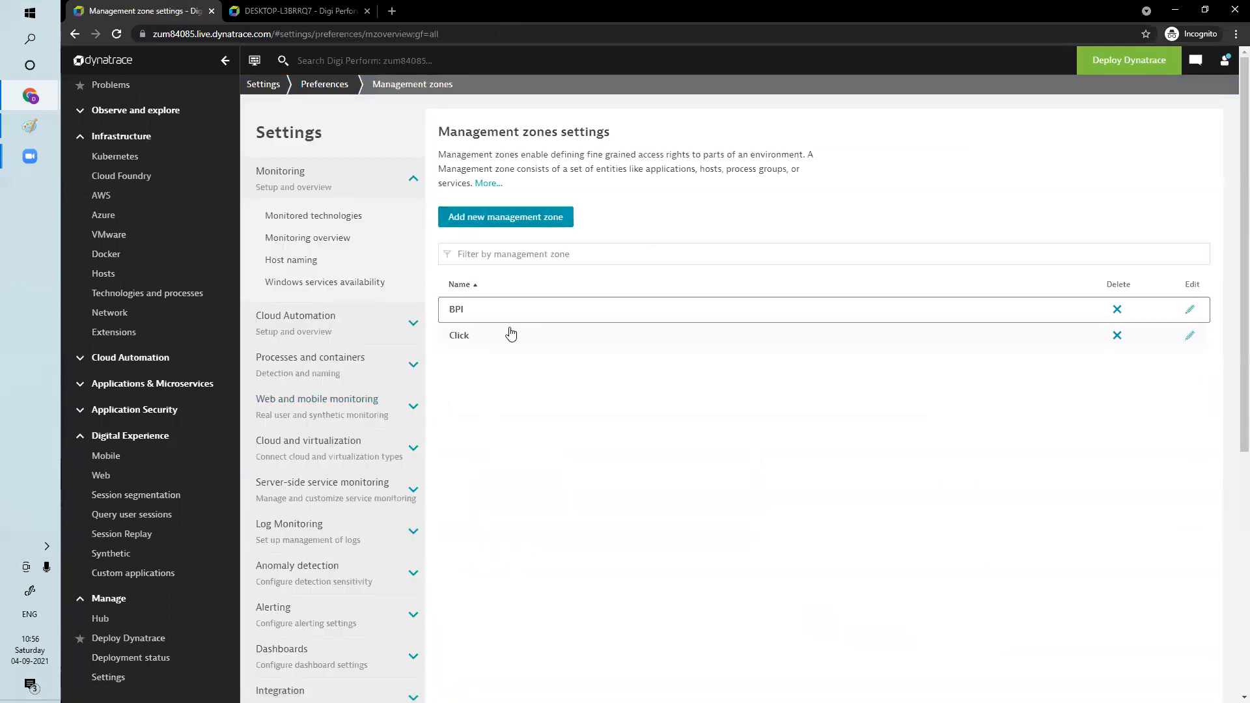
click(461, 338)
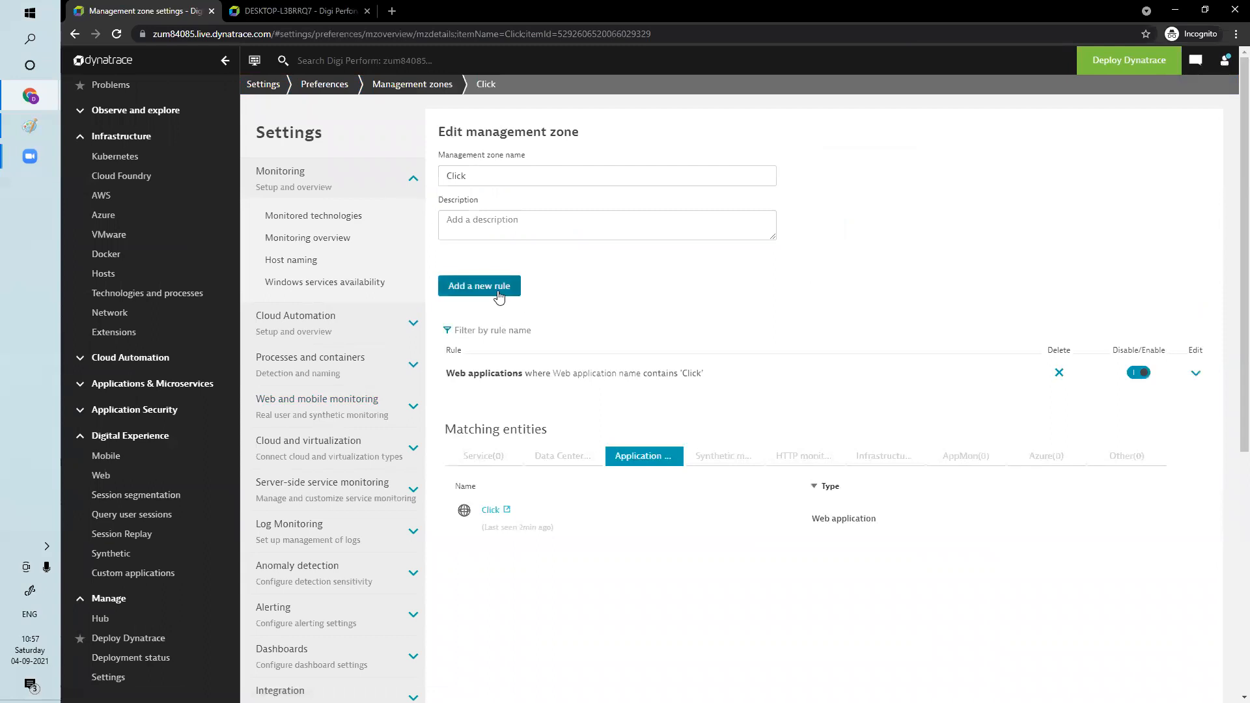
Add a new zone rule for hosts with a condition that the host name contains a value
click(499, 291)
click(557, 357)
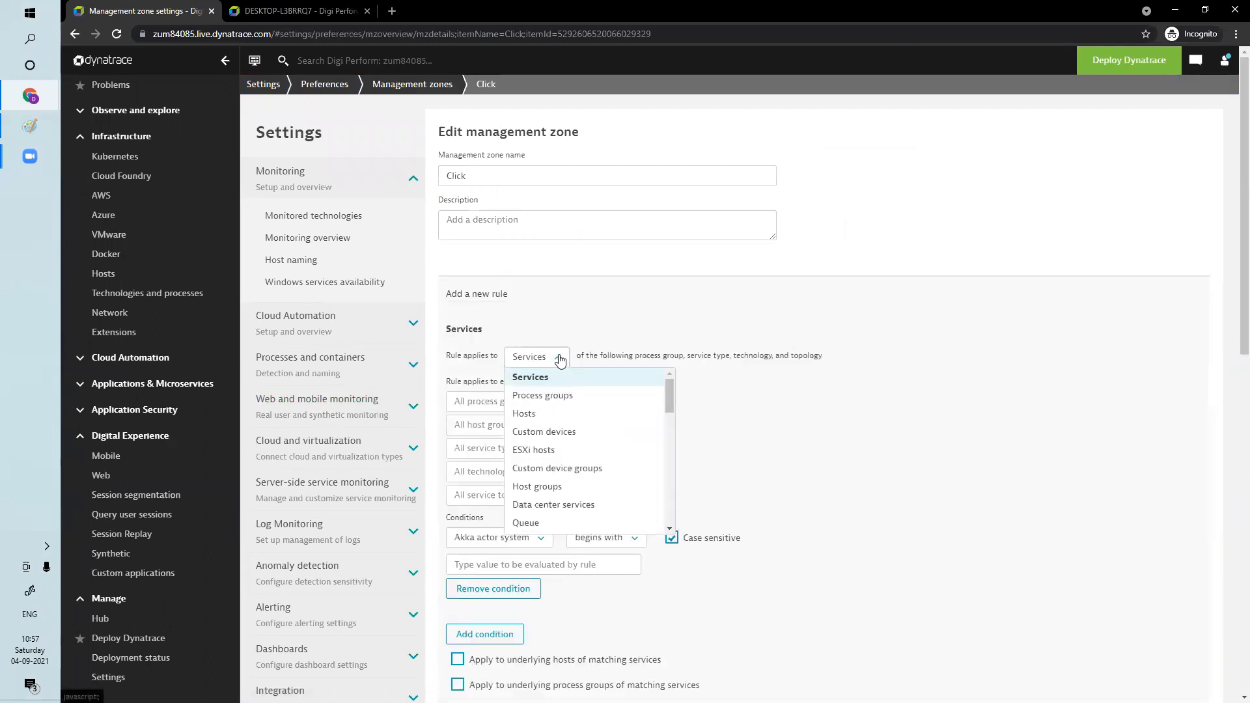
click(539, 415)
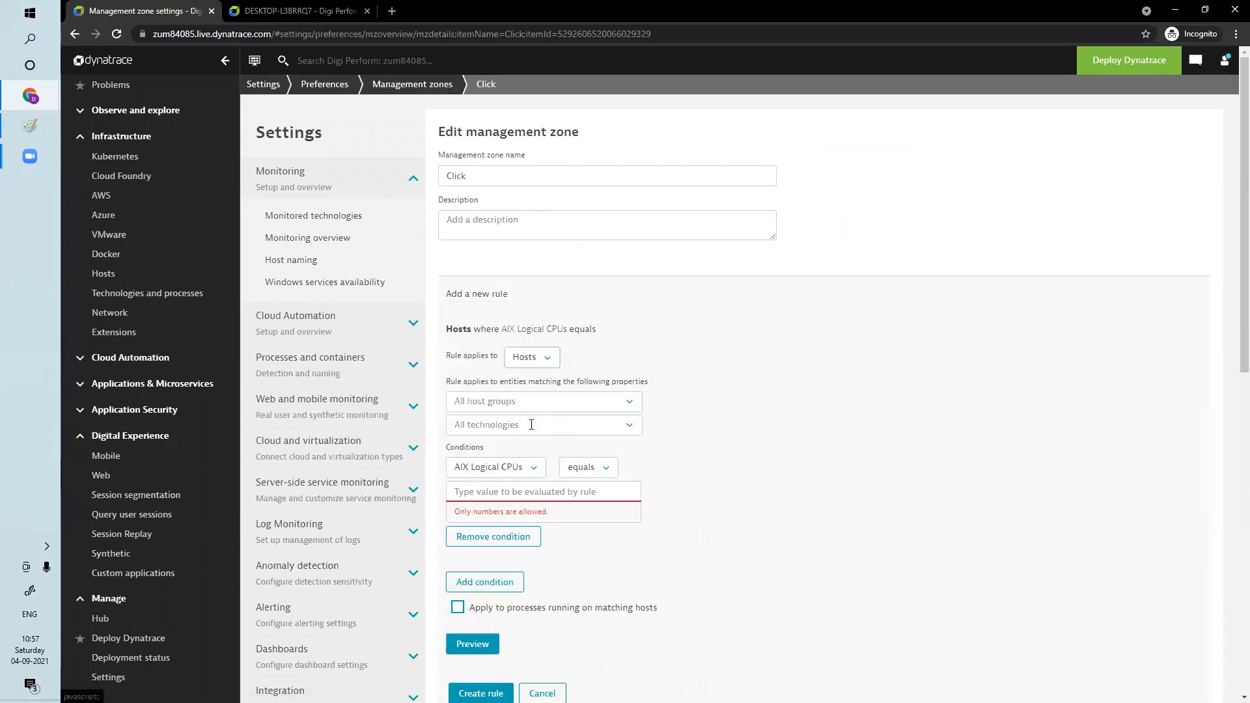
click(519, 469)
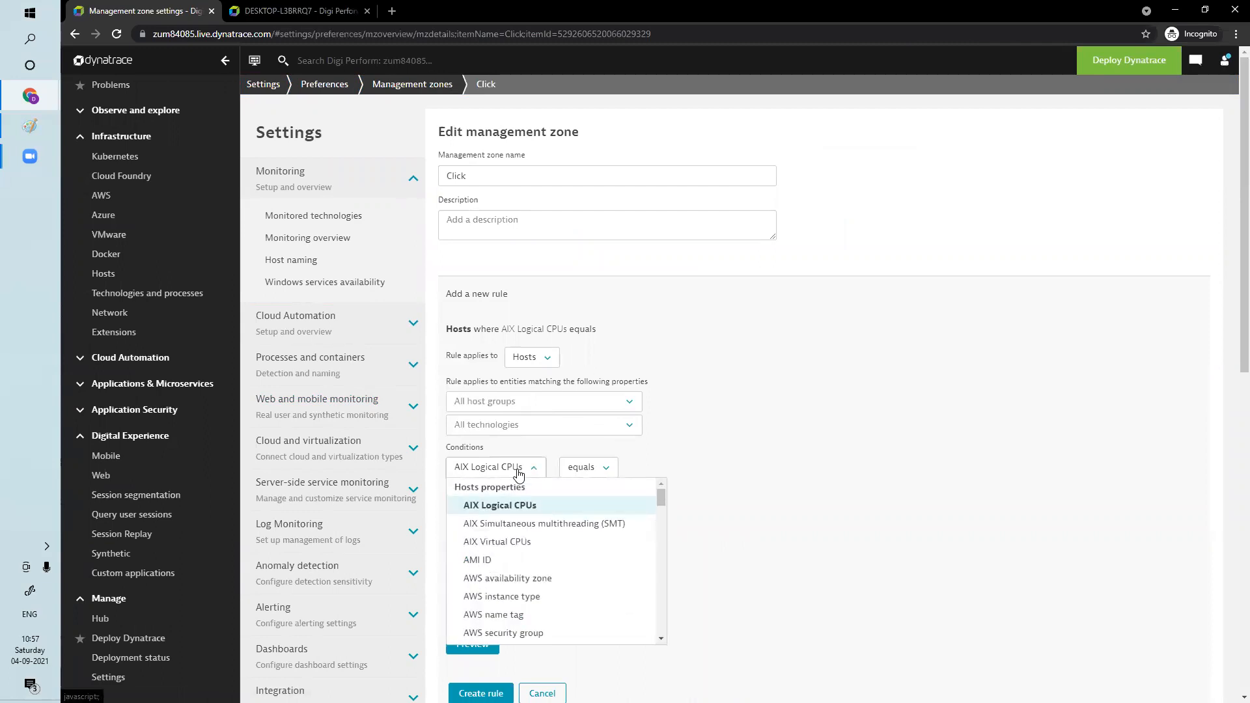
key(h)
key(h)
key(h)
key(h)
key(h)
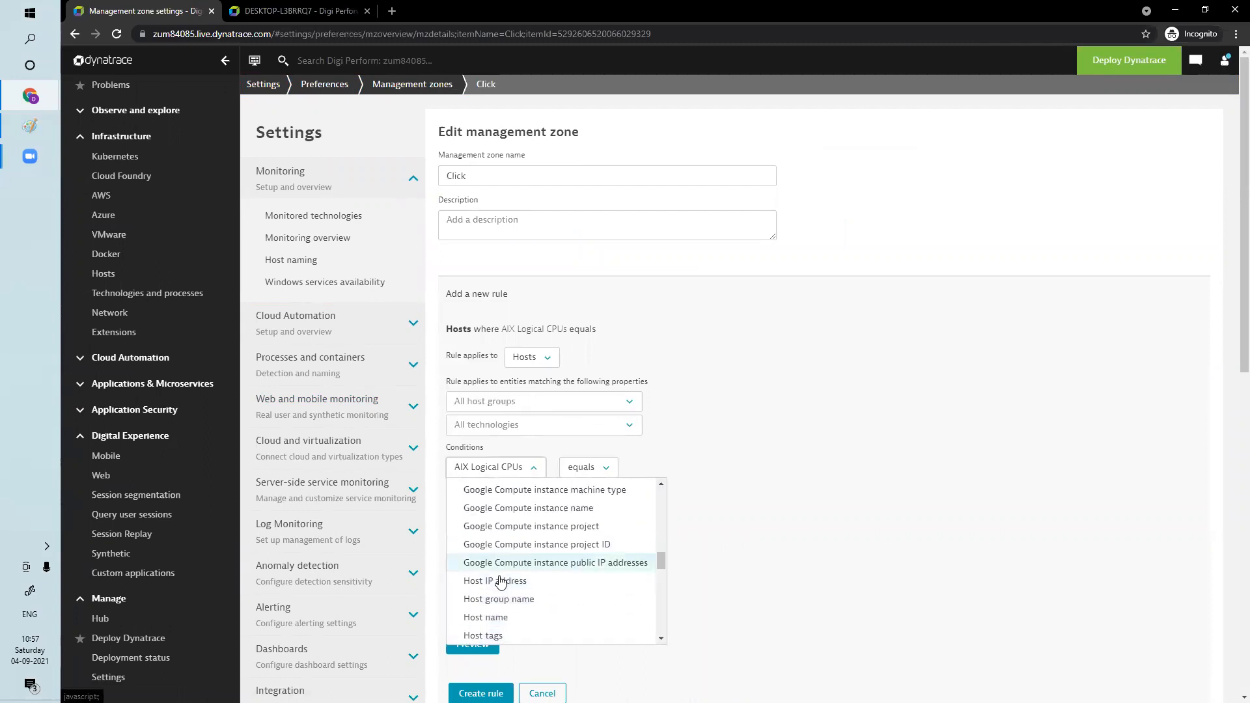
click(508, 618)
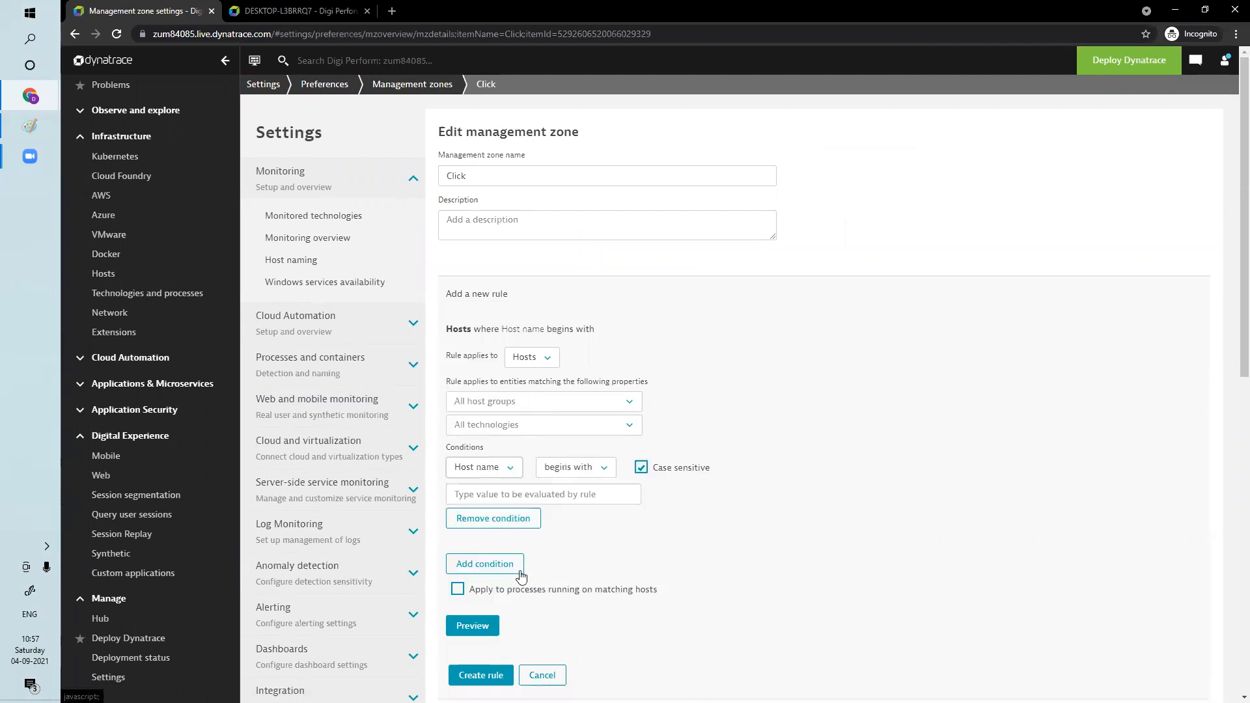
click(593, 480)
click(588, 563)
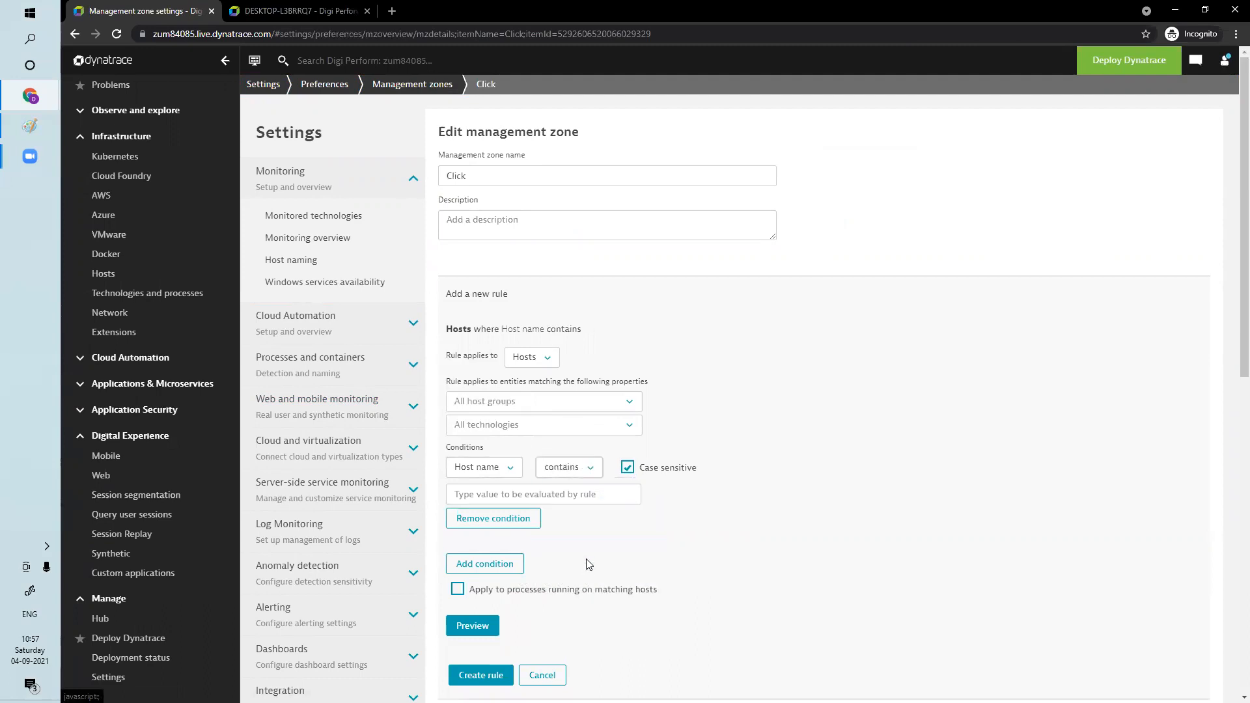
Turn off case-sensitive matching, enter DESKTOP-L3BRRQ7 as the condition value and preview the matching entities
click(561, 494)
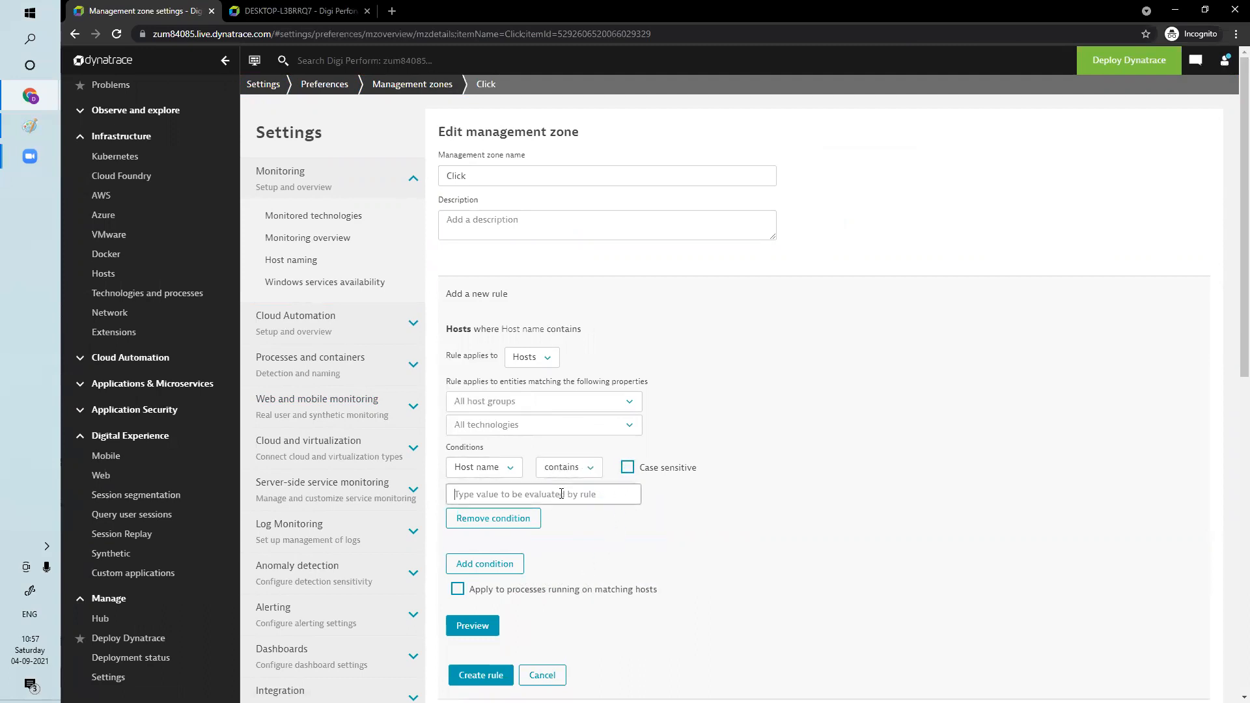
key(ctrl+v)
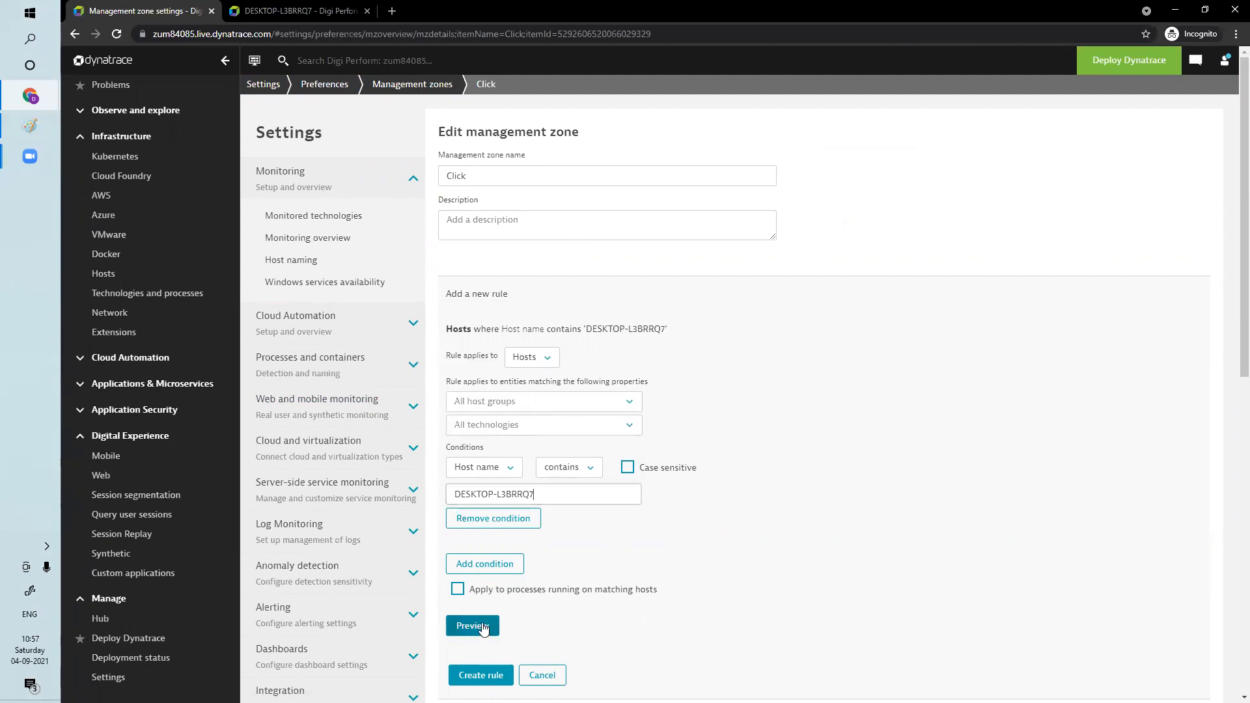
click(492, 627)
scroll(559, 618, down, 2)
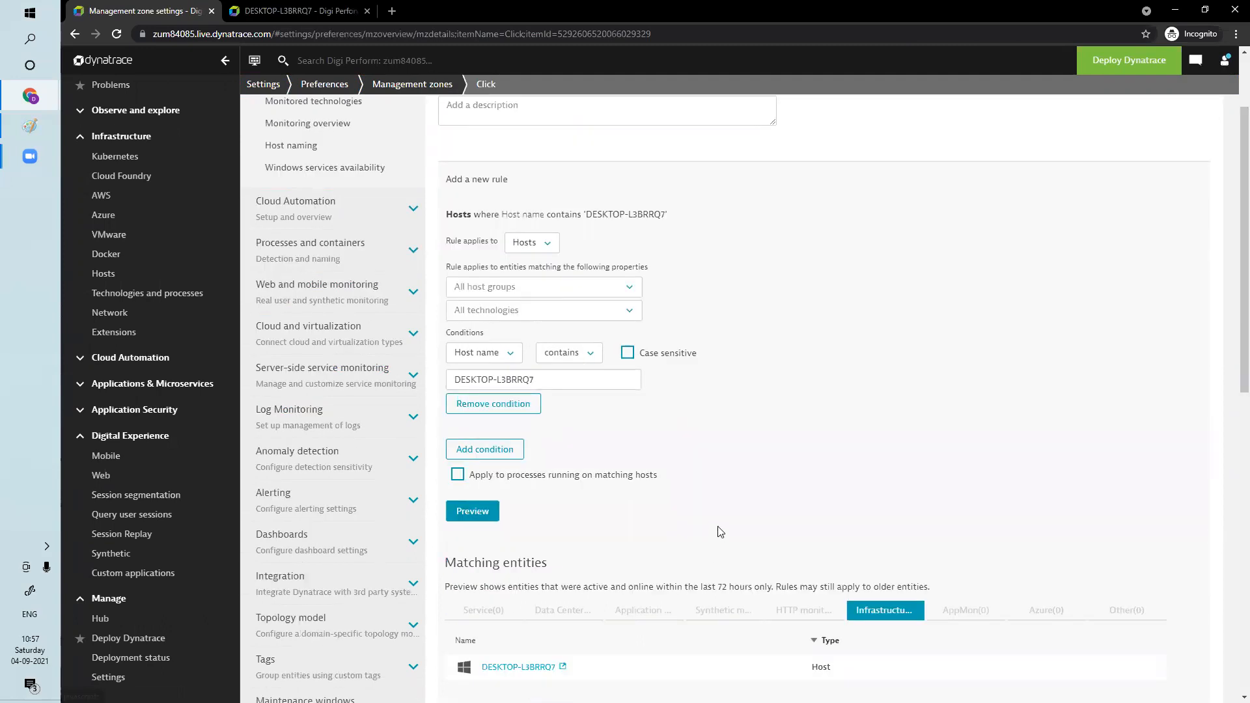
Apply the host rule to processes running on matching hosts, create it and save the Click zone
click(458, 474)
scroll(636, 519, down, 10)
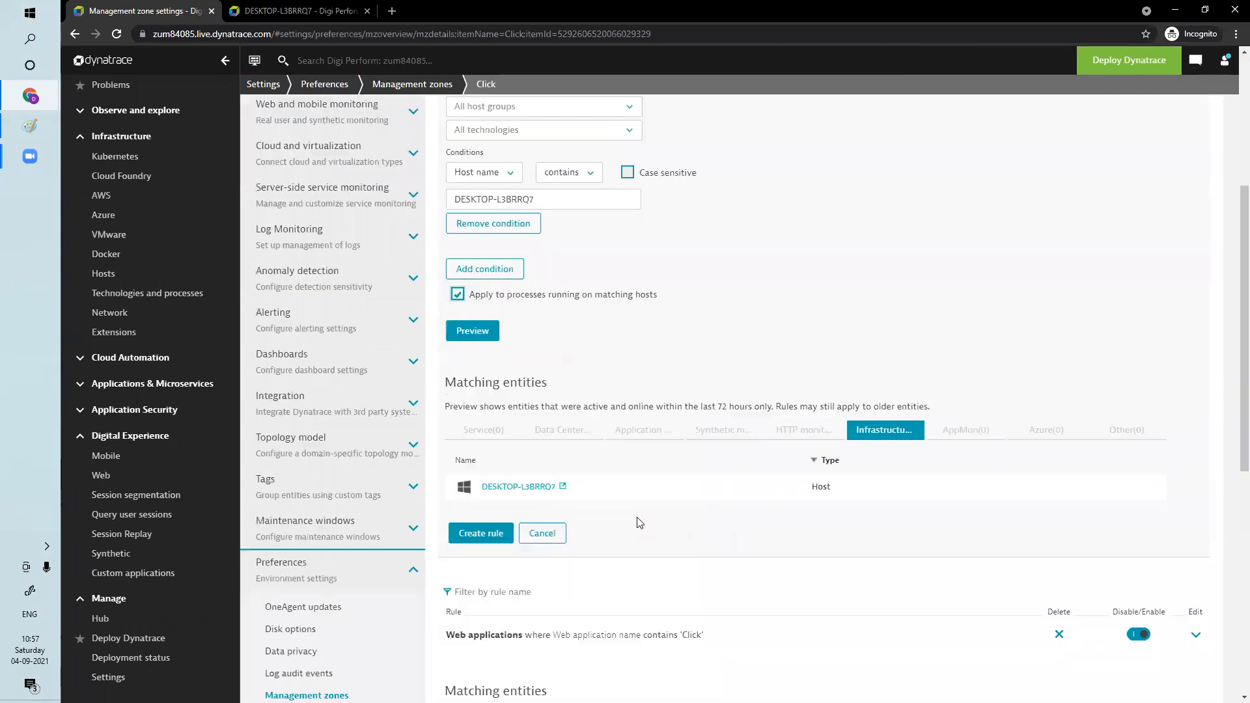
scroll(600, 379, up, 10)
scroll(692, 528, down, 5)
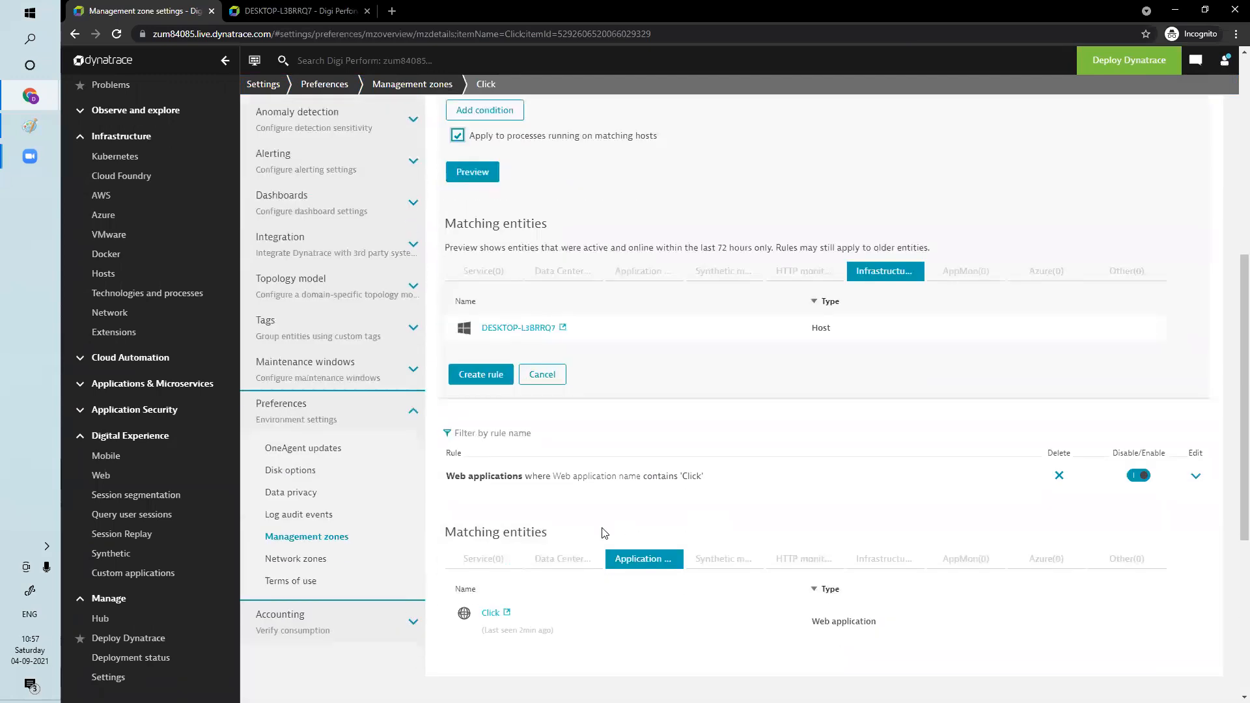
click(492, 378)
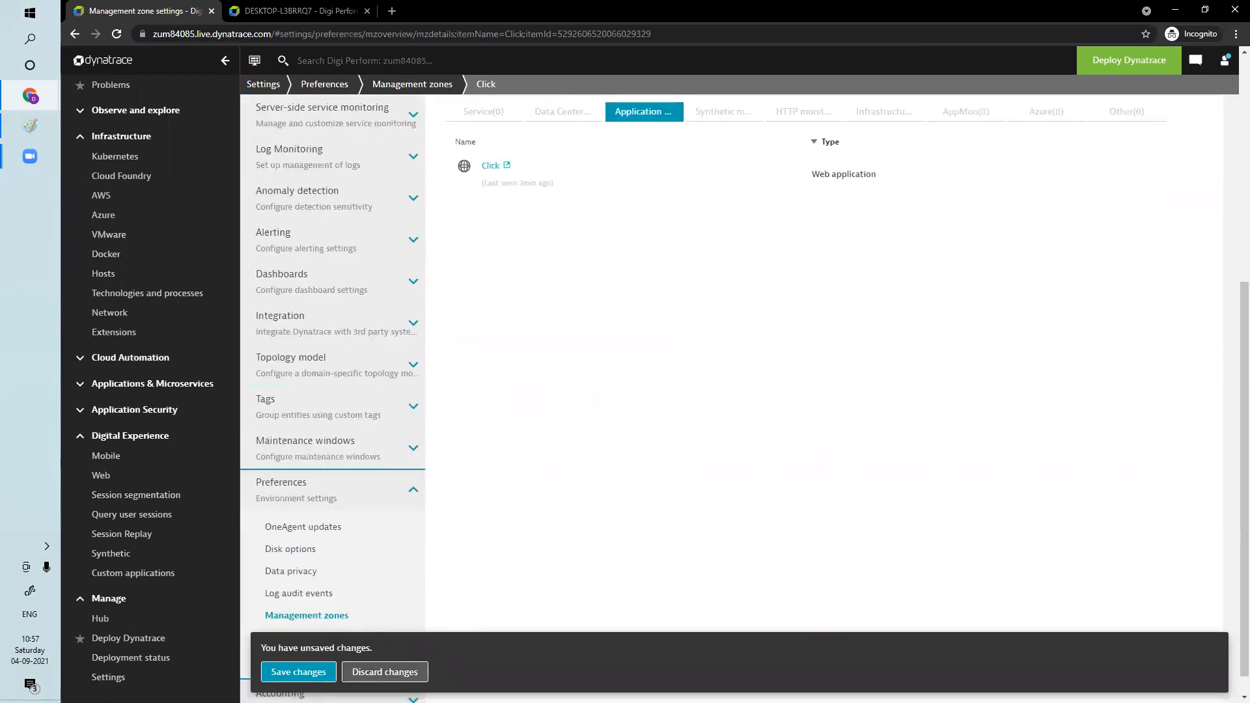
click(314, 676)
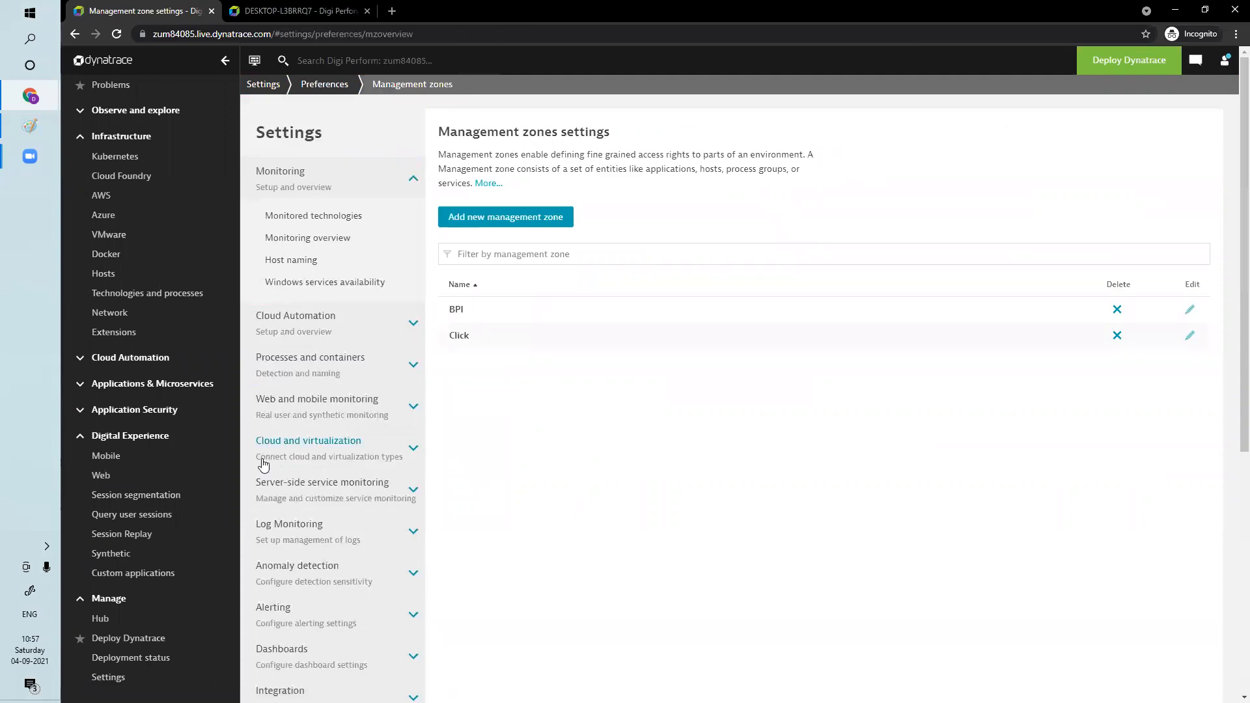
View the hosts list filtered by the Click management zone and reload the page
click(121, 481)
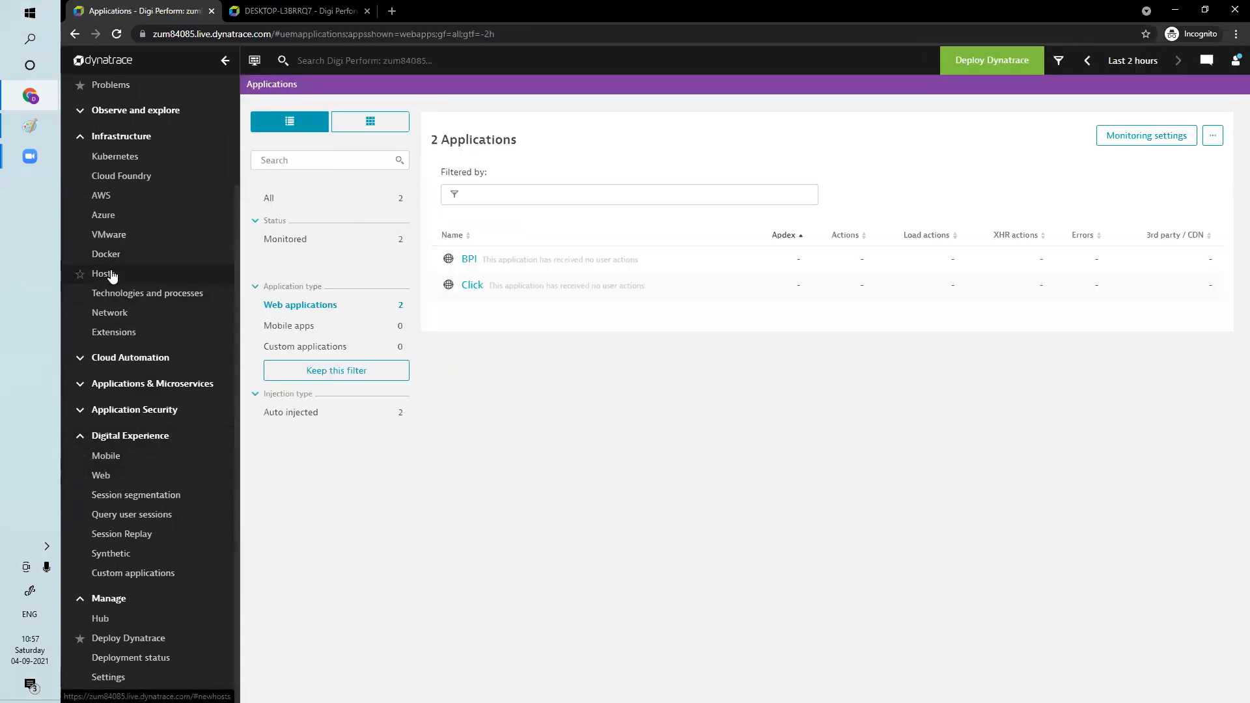
click(106, 273)
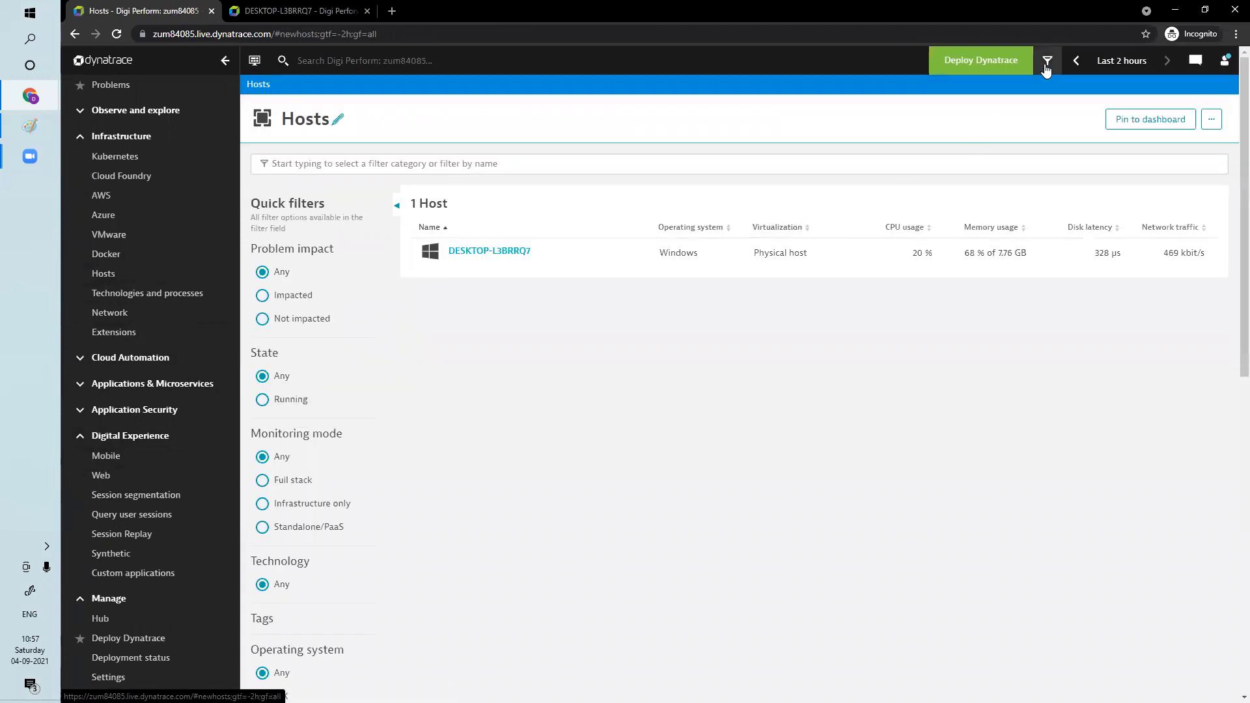
click(1046, 65)
click(937, 203)
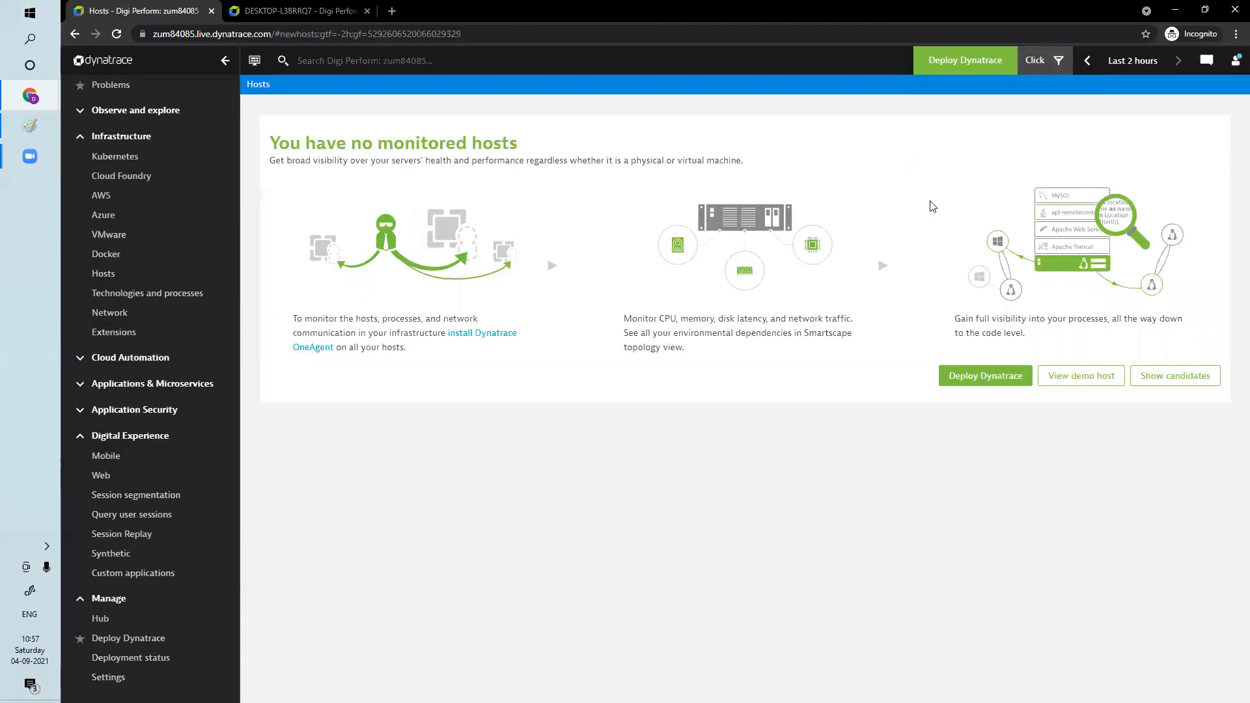
click(115, 35)
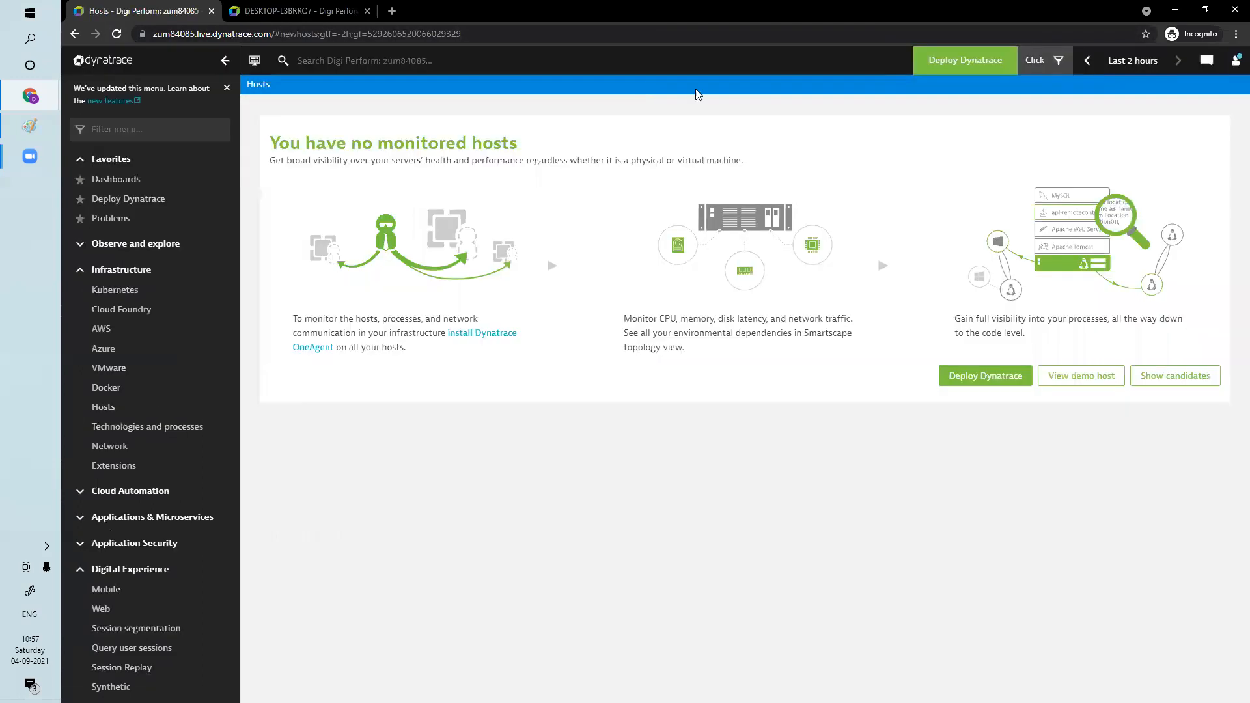
Compare the hosts list across management zones by switching the filter to All, BPI and back to Click
click(1061, 61)
click(951, 162)
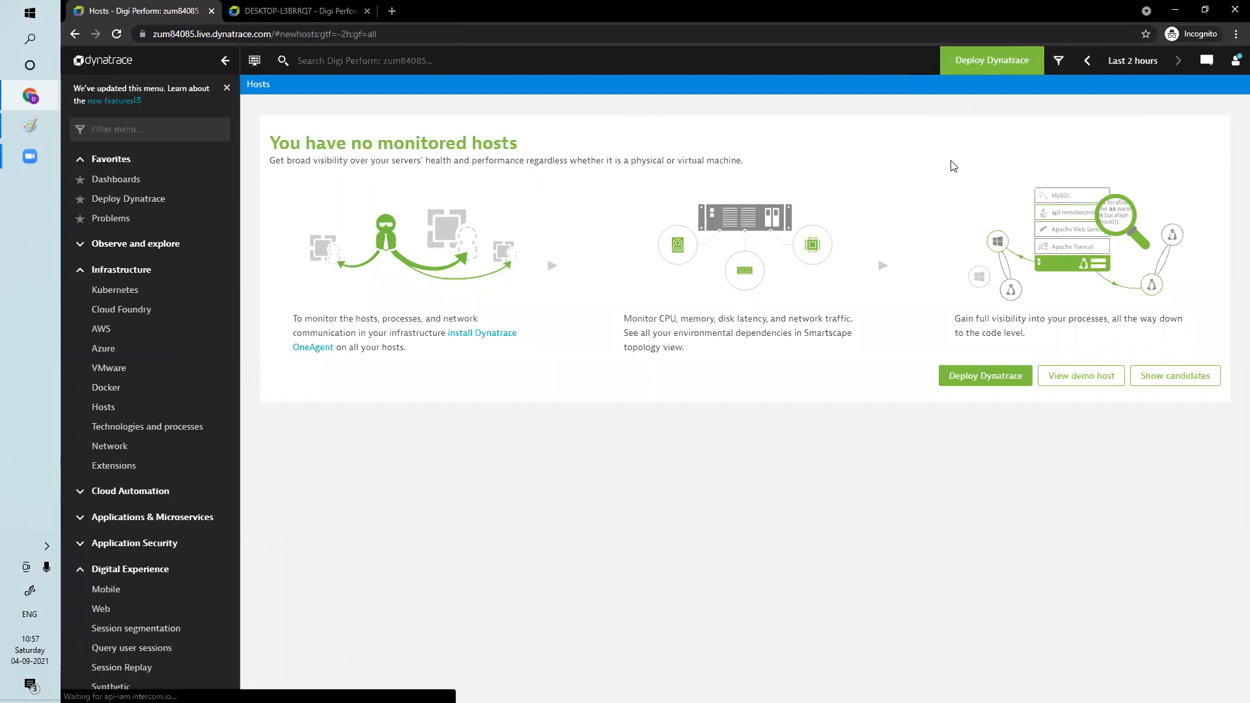
click(1047, 61)
click(936, 181)
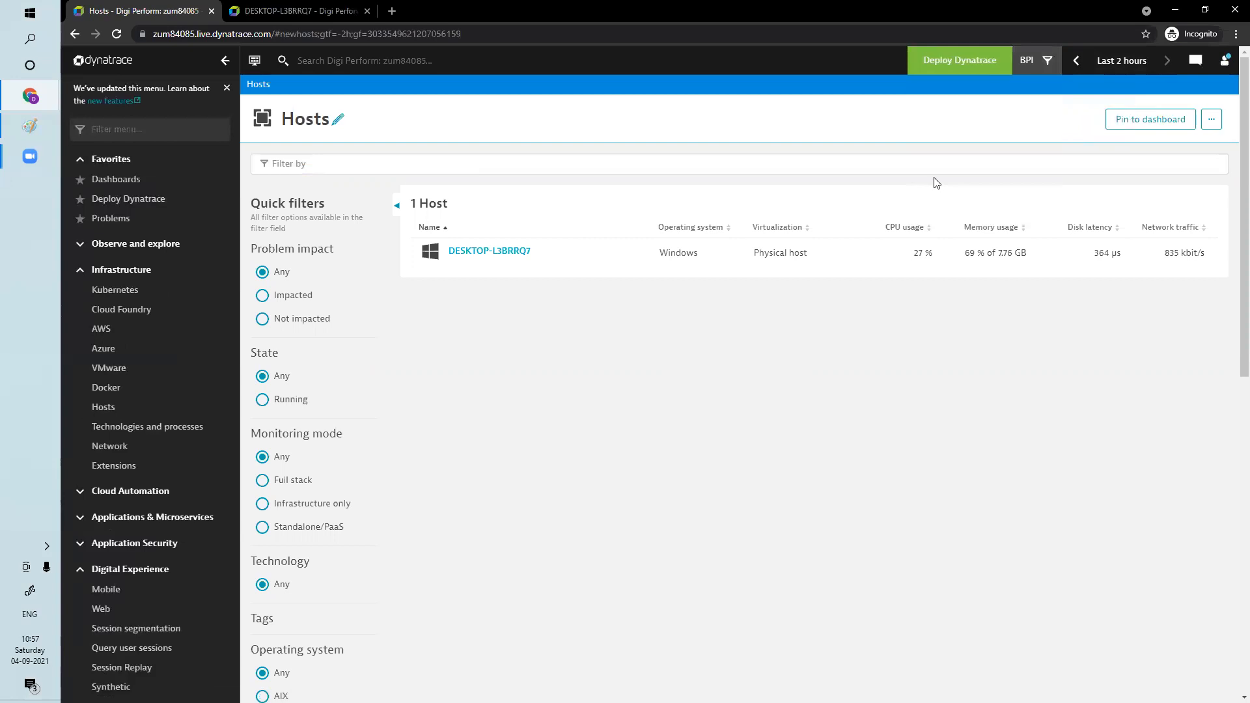
click(1038, 60)
click(938, 201)
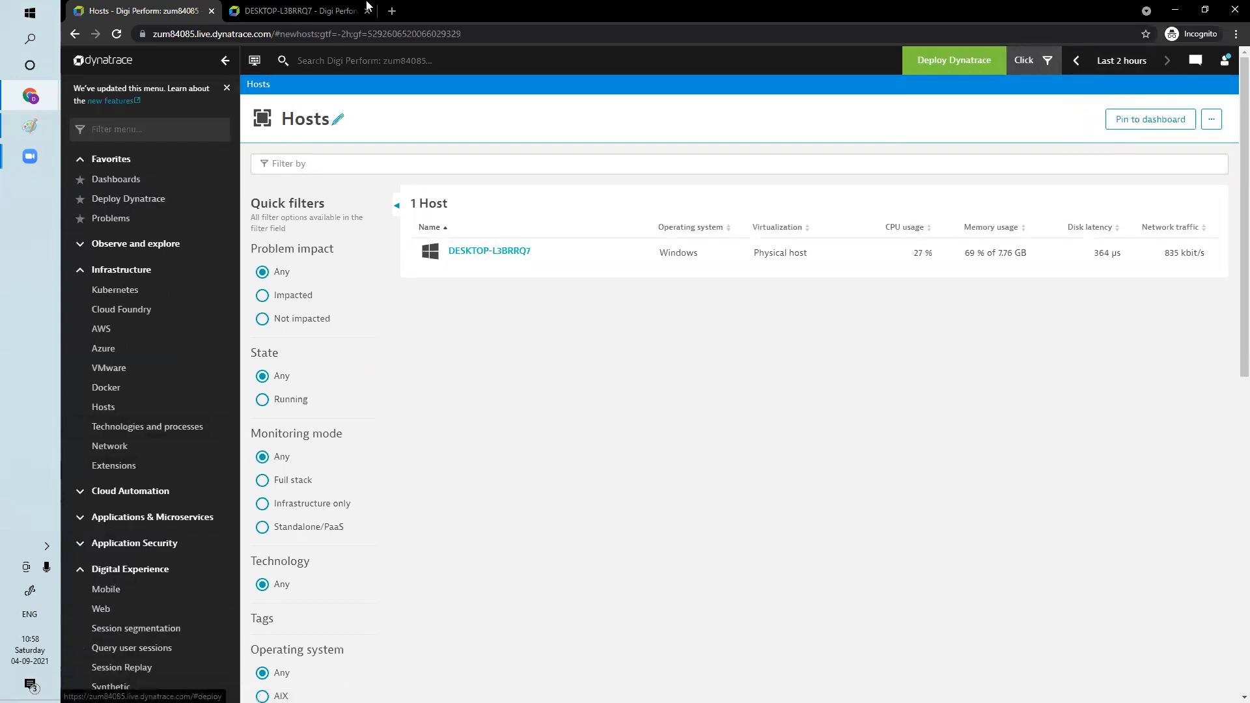
Switch to the other Dynatrace environment's browser window and open its management zones settings
scroll(159, 657, down, 3)
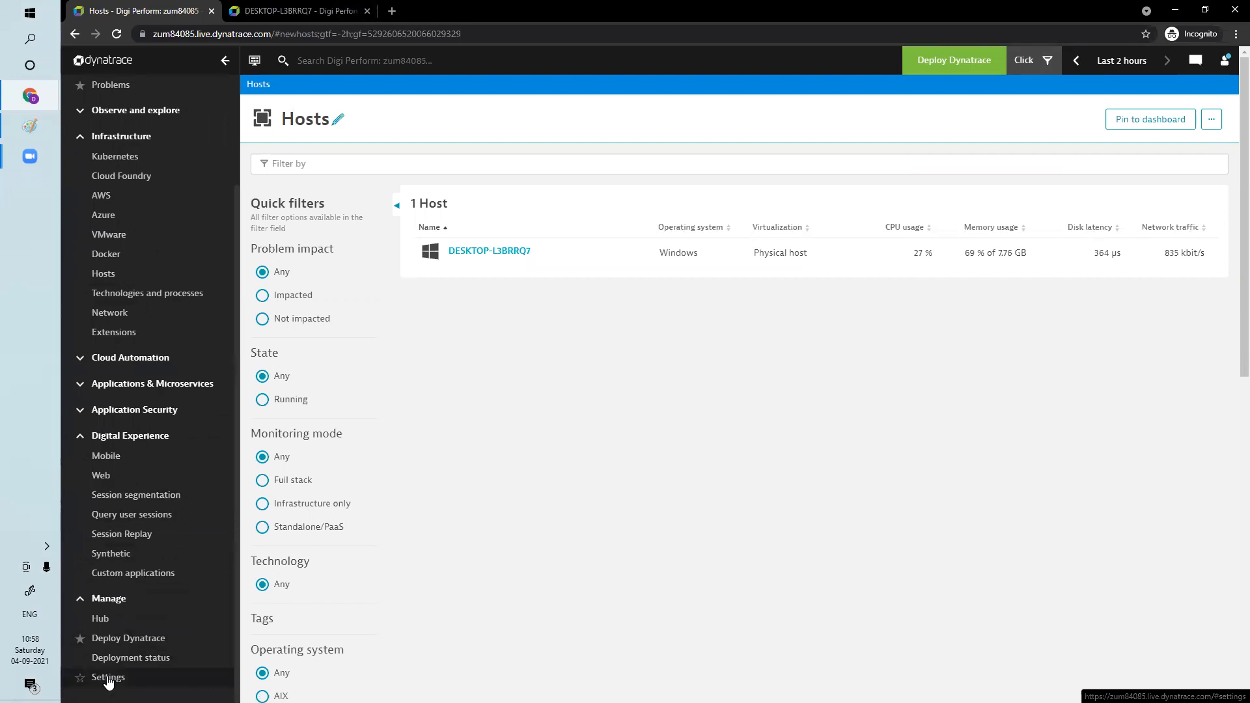
click(1175, 14)
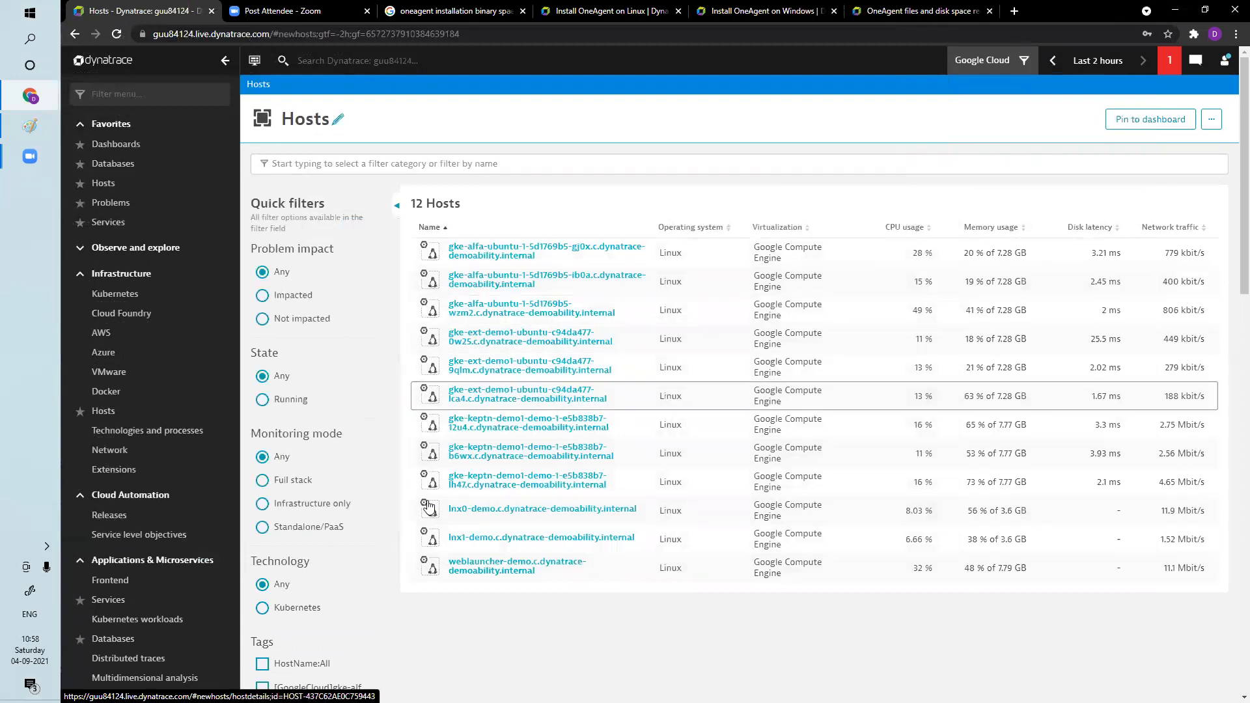
scroll(159, 651, down, 5)
click(108, 678)
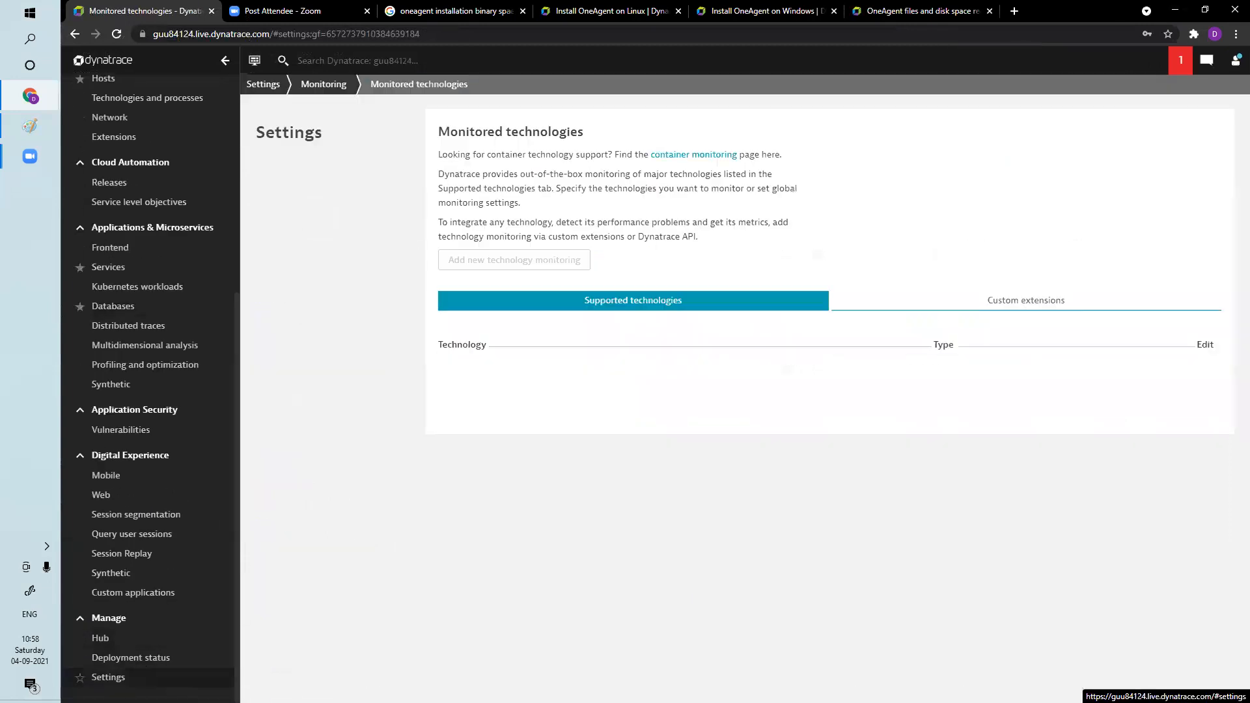
scroll(381, 479, down, 5)
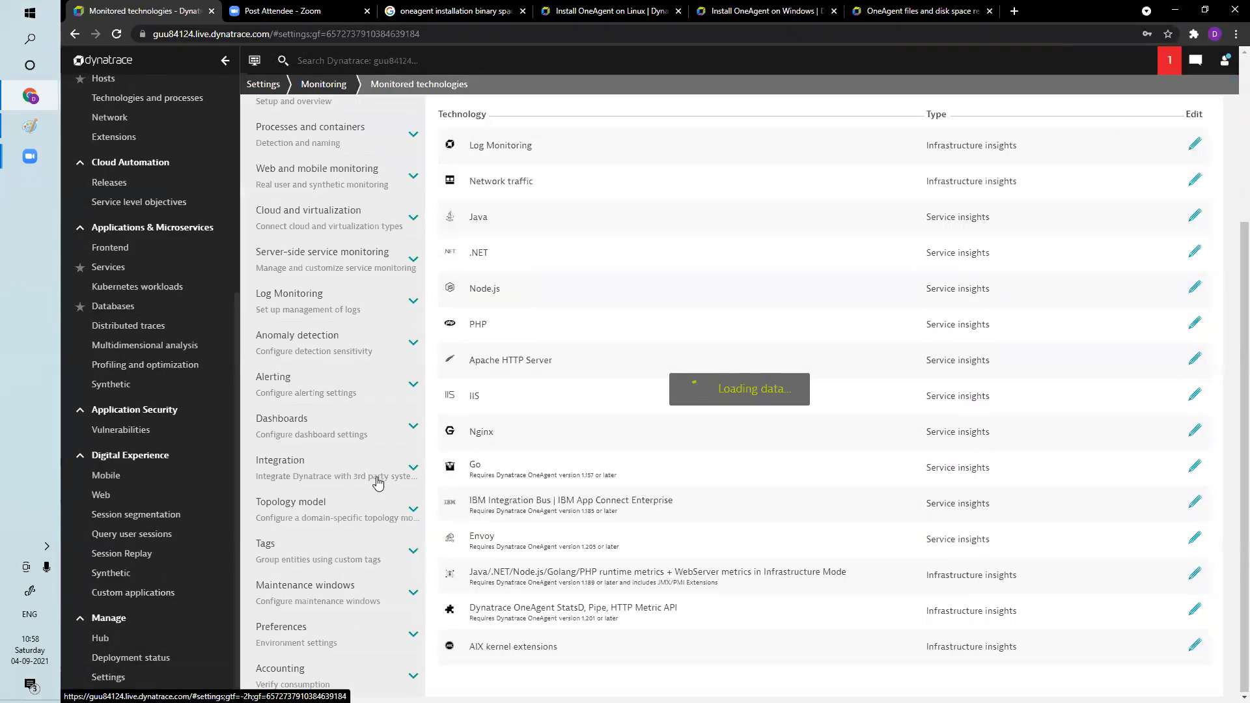
scroll(378, 481, down, 5)
click(293, 288)
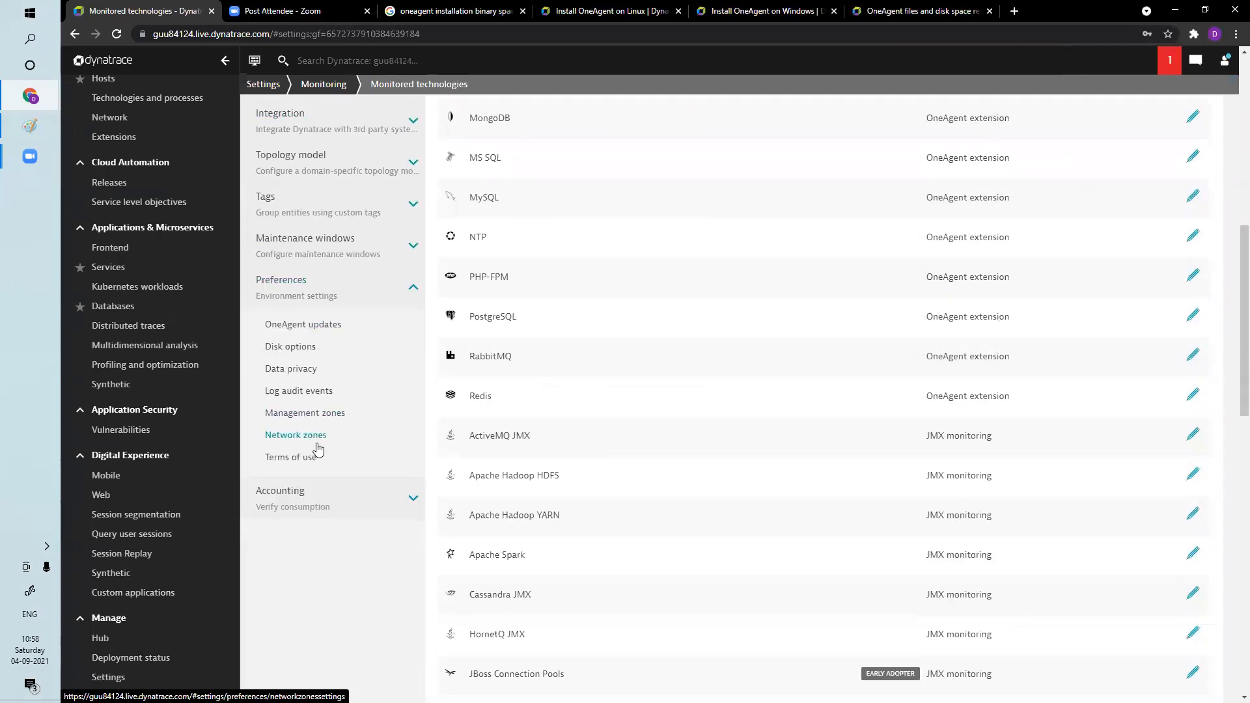
click(304, 414)
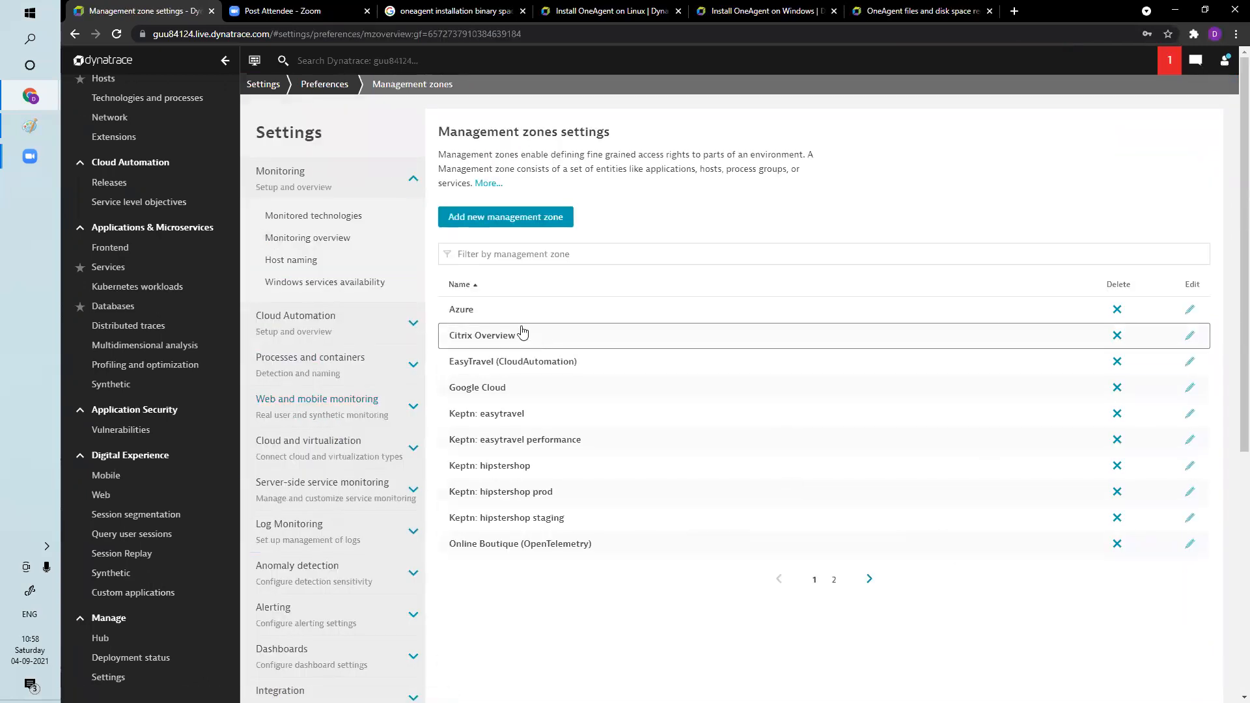
Start a new rule in the Azure management zone and review the entity types the rule can apply to
click(462, 310)
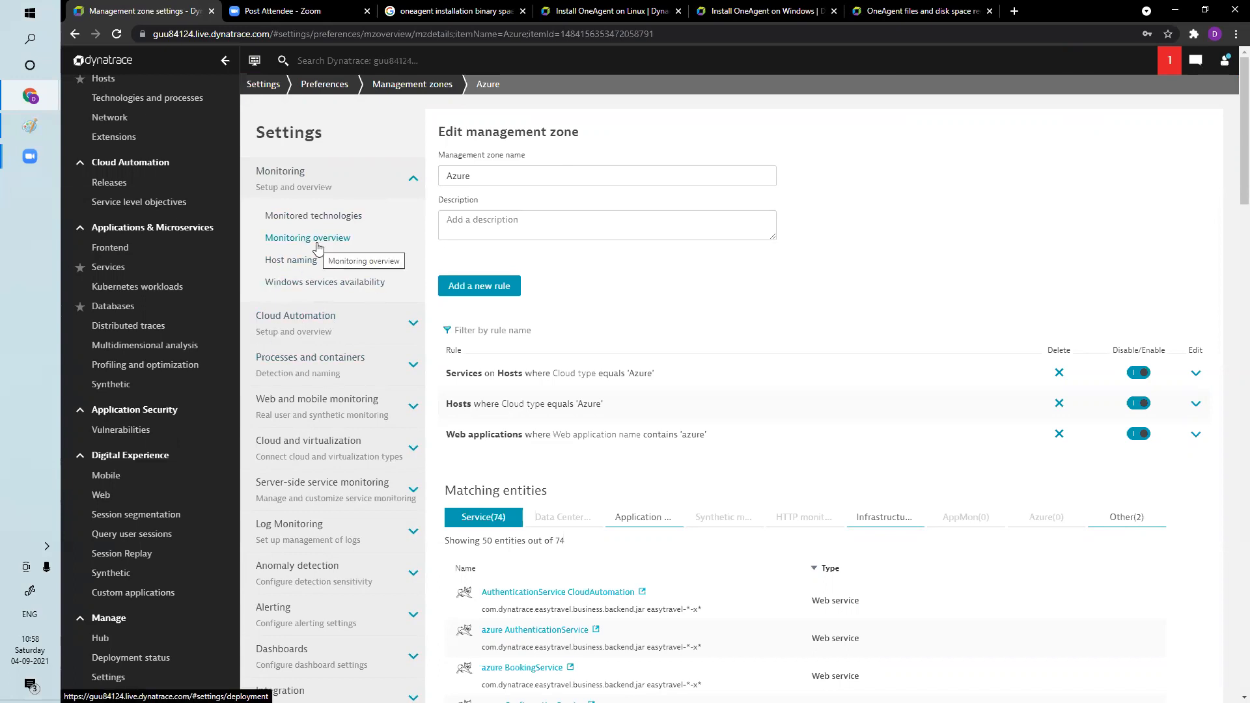
click(469, 286)
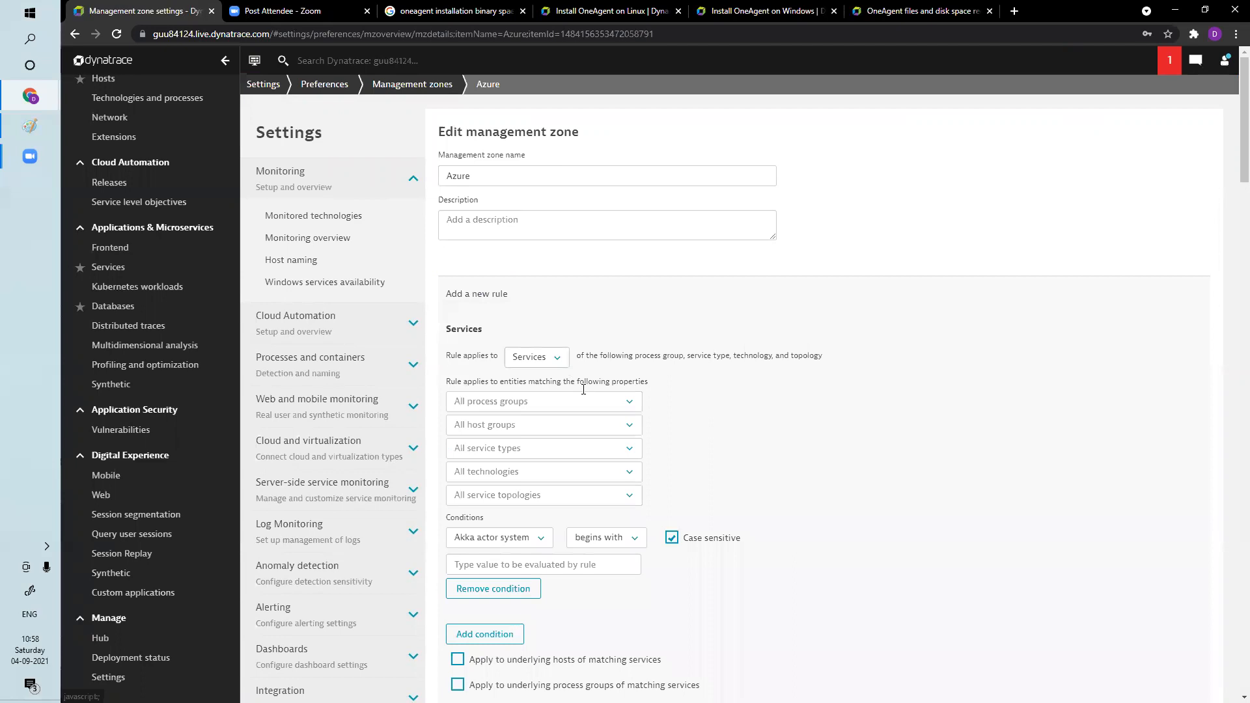
click(556, 362)
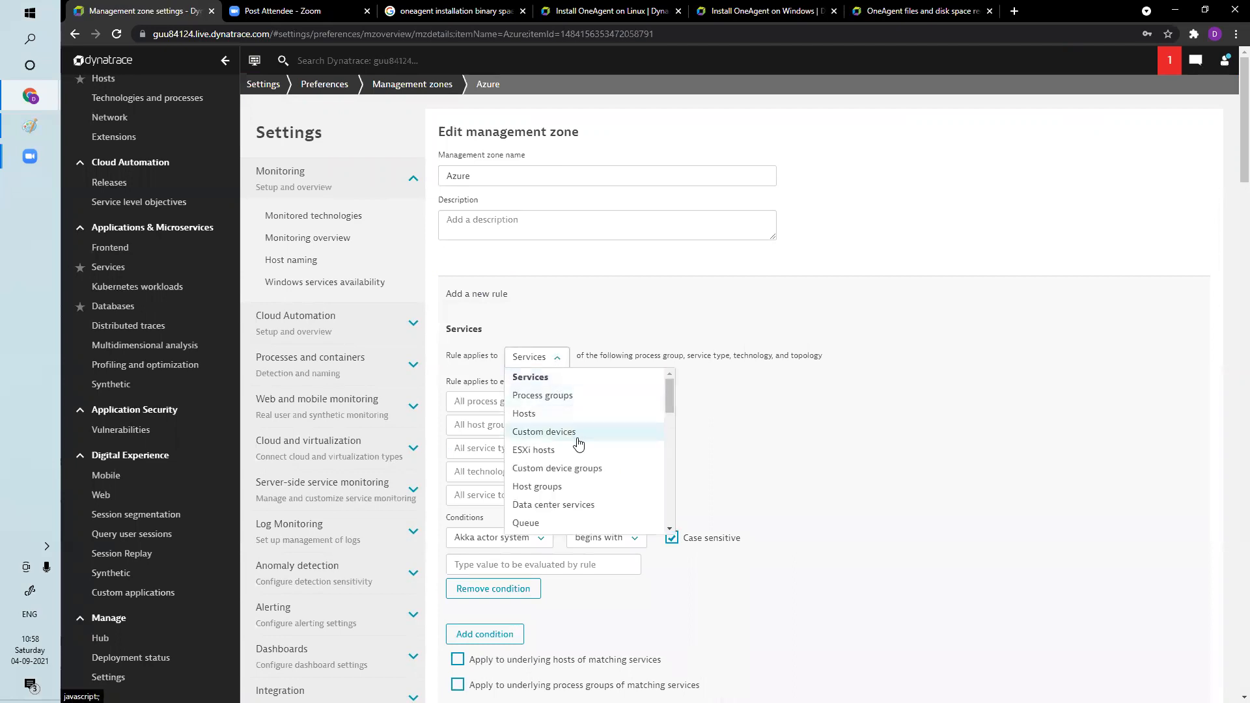
scroll(667, 530, down, 3)
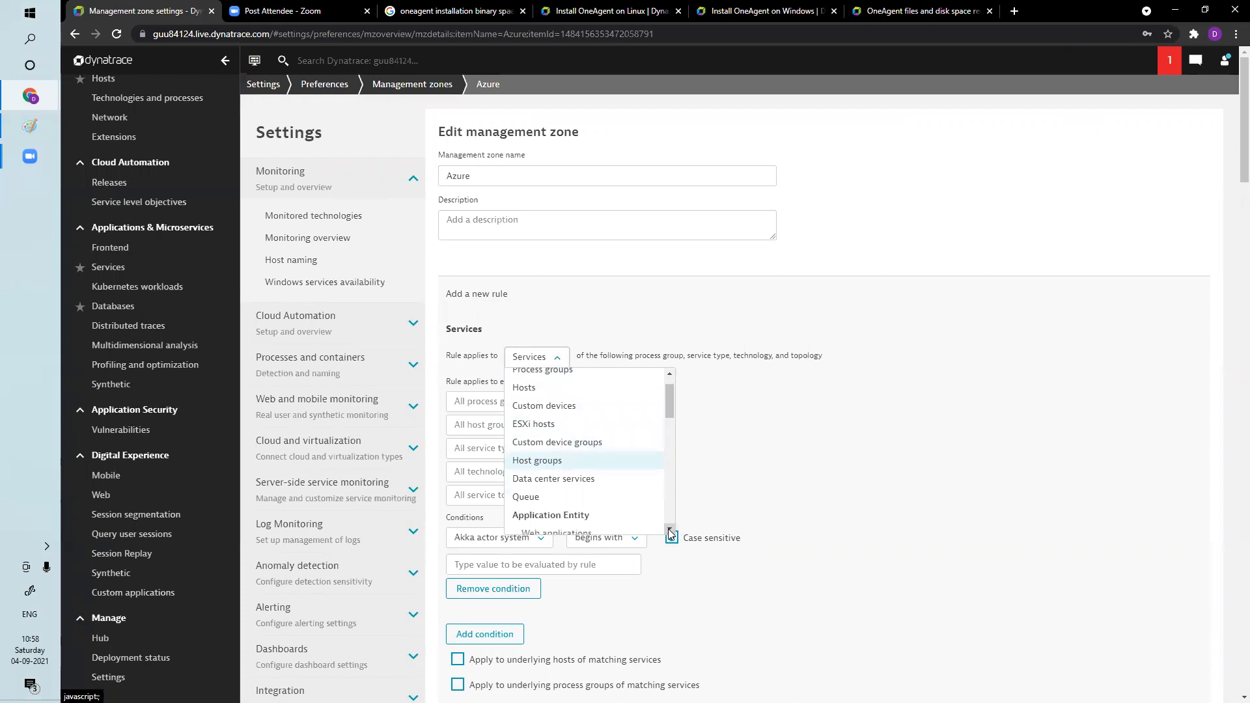
scroll(668, 530, down, 3)
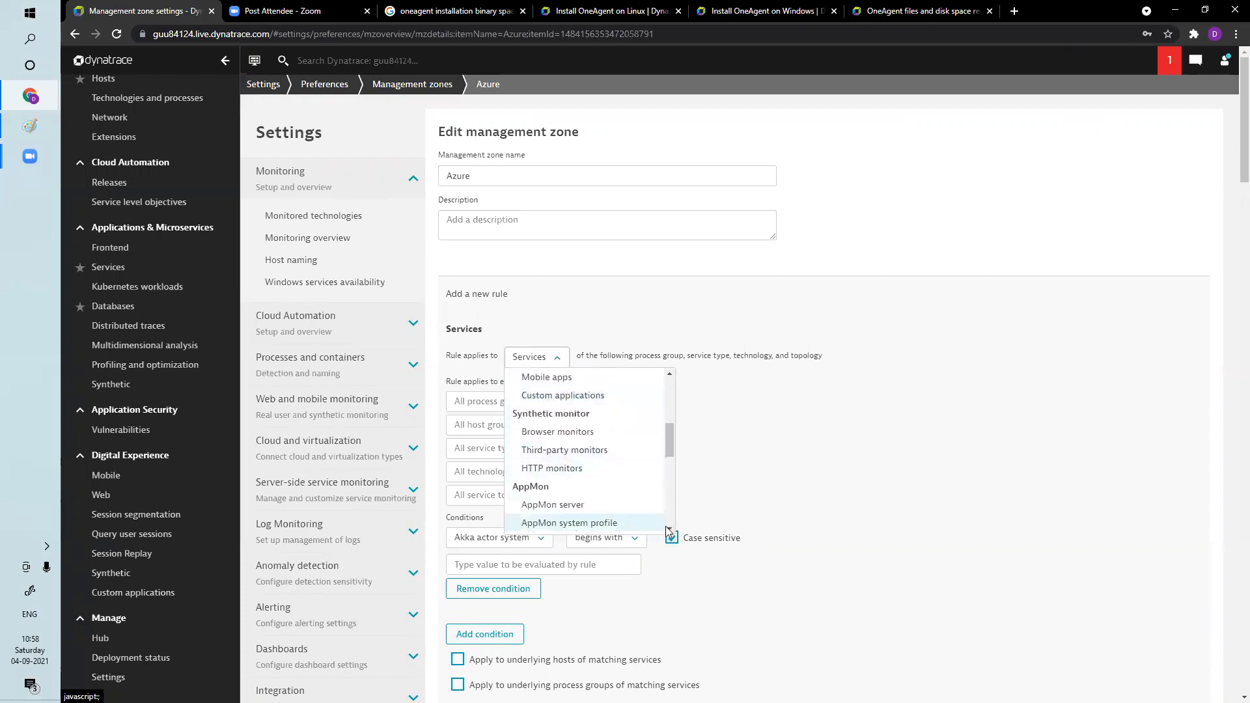
scroll(668, 529, down, 3)
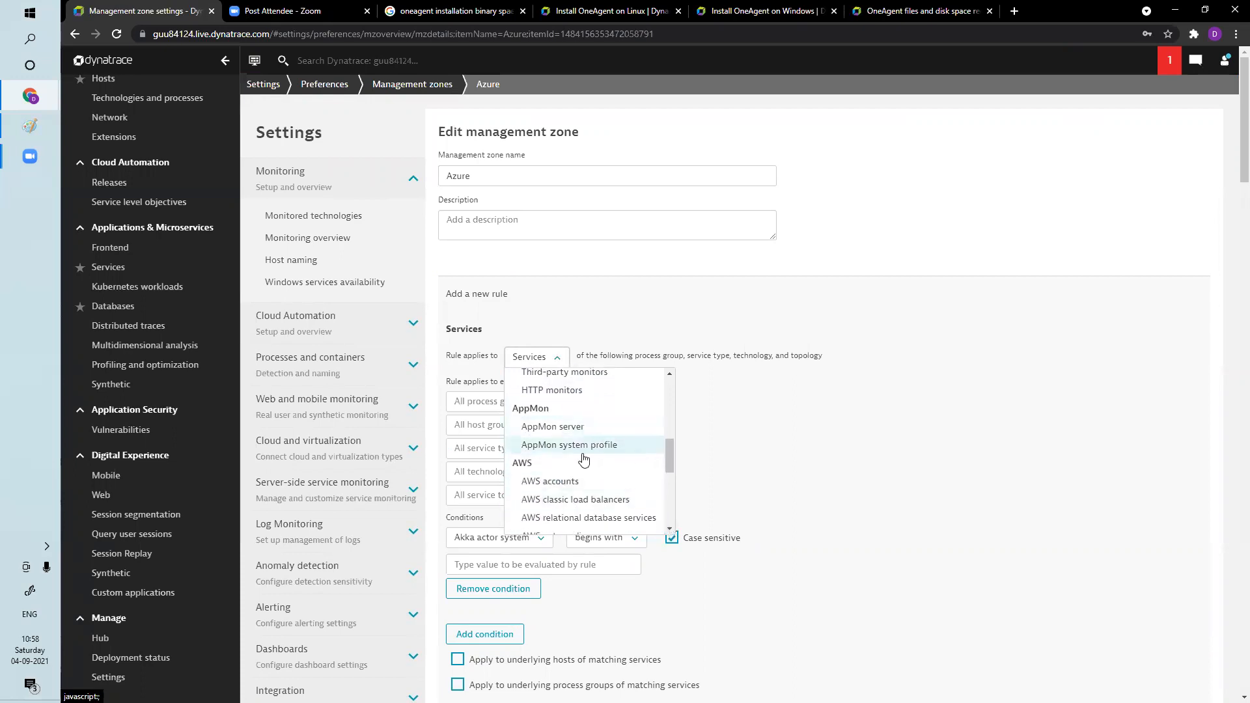
scroll(668, 529, down, 5)
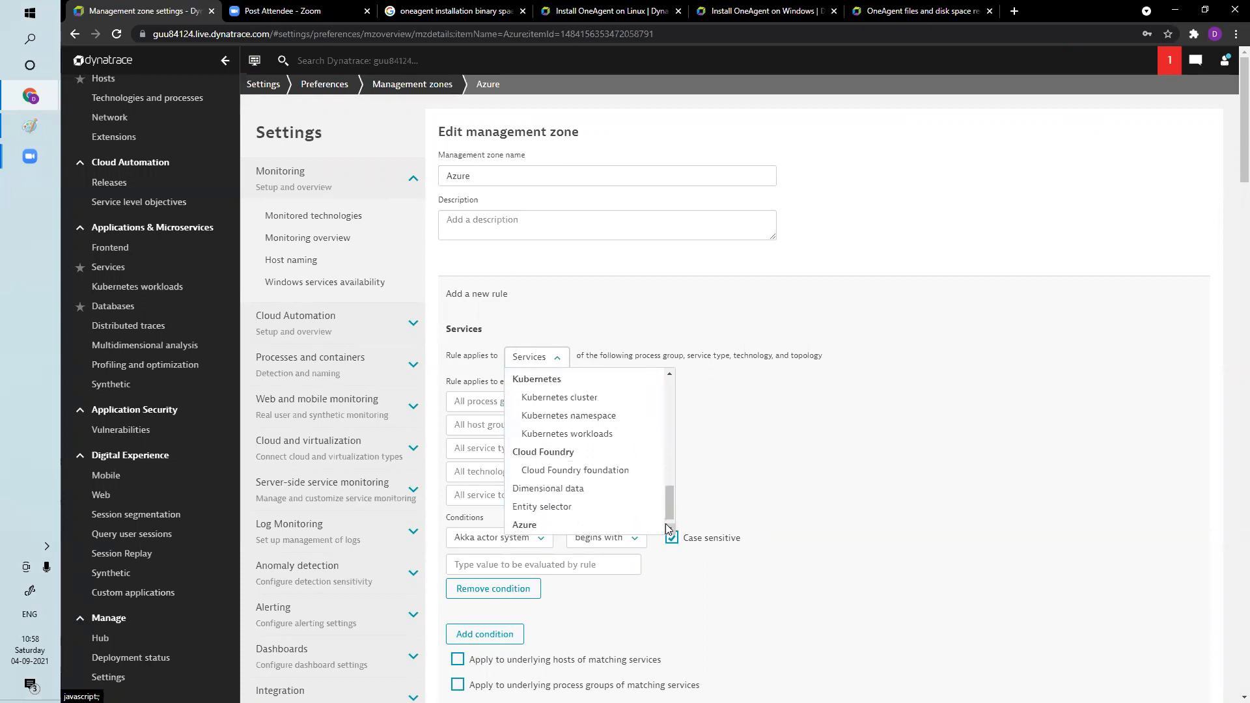
scroll(667, 526, down, 1)
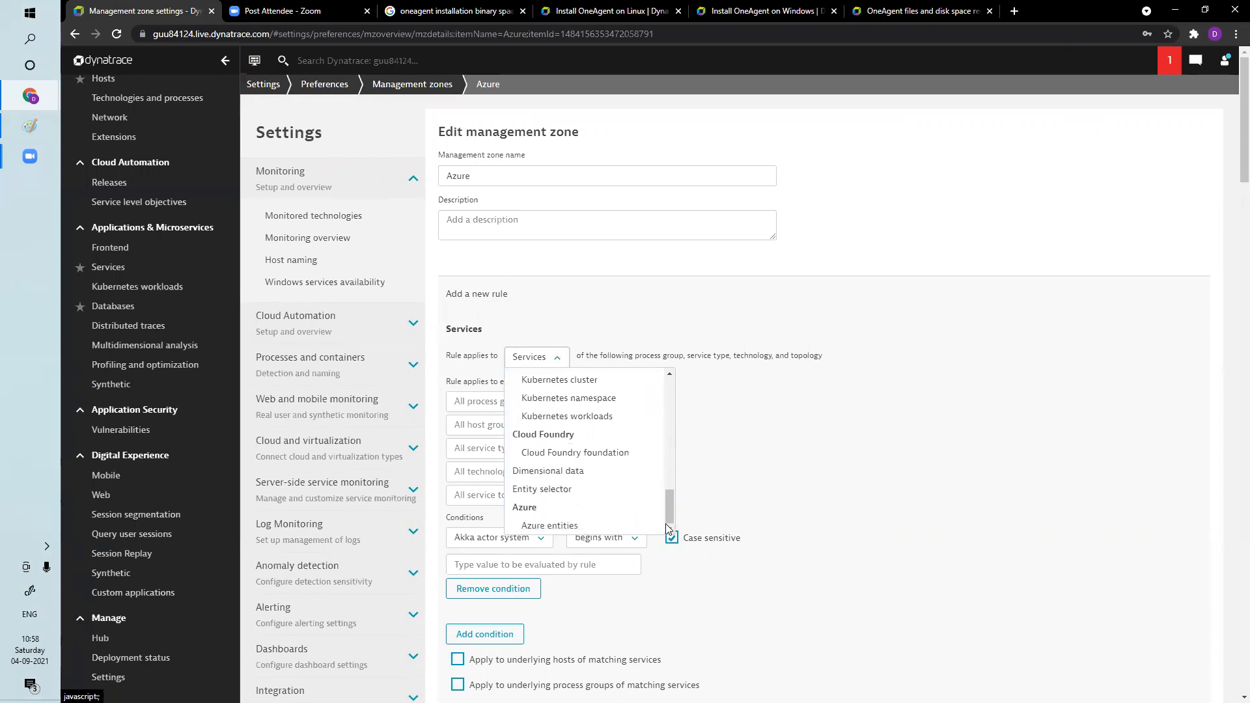
click(819, 448)
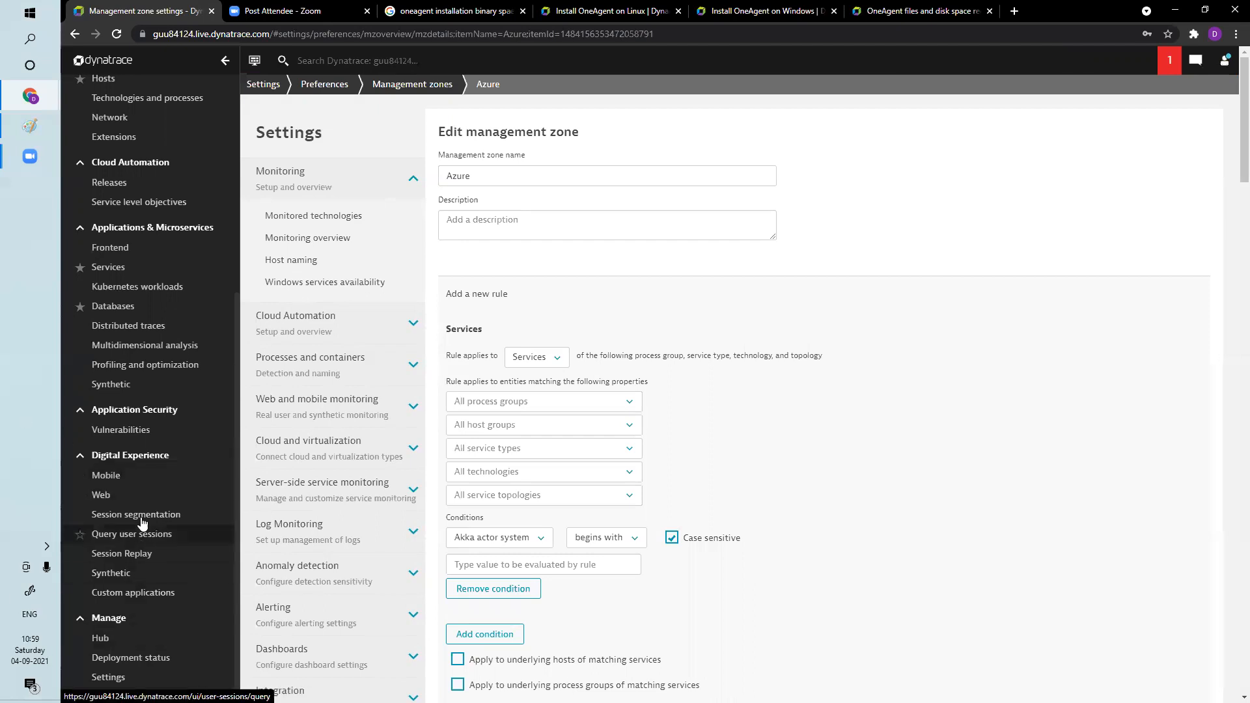
Switch back to the Digi Perform environment's browser window with the hosts list
scroll(140, 462, up, 5)
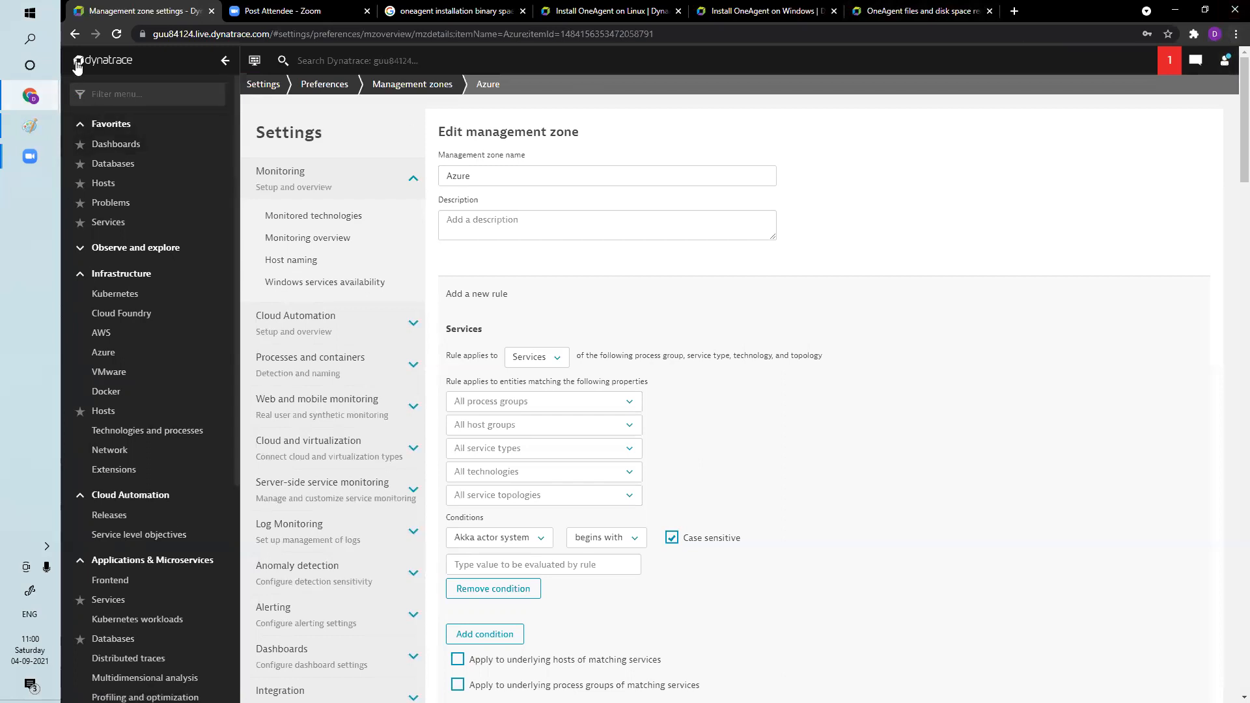
click(34, 98)
click(133, 73)
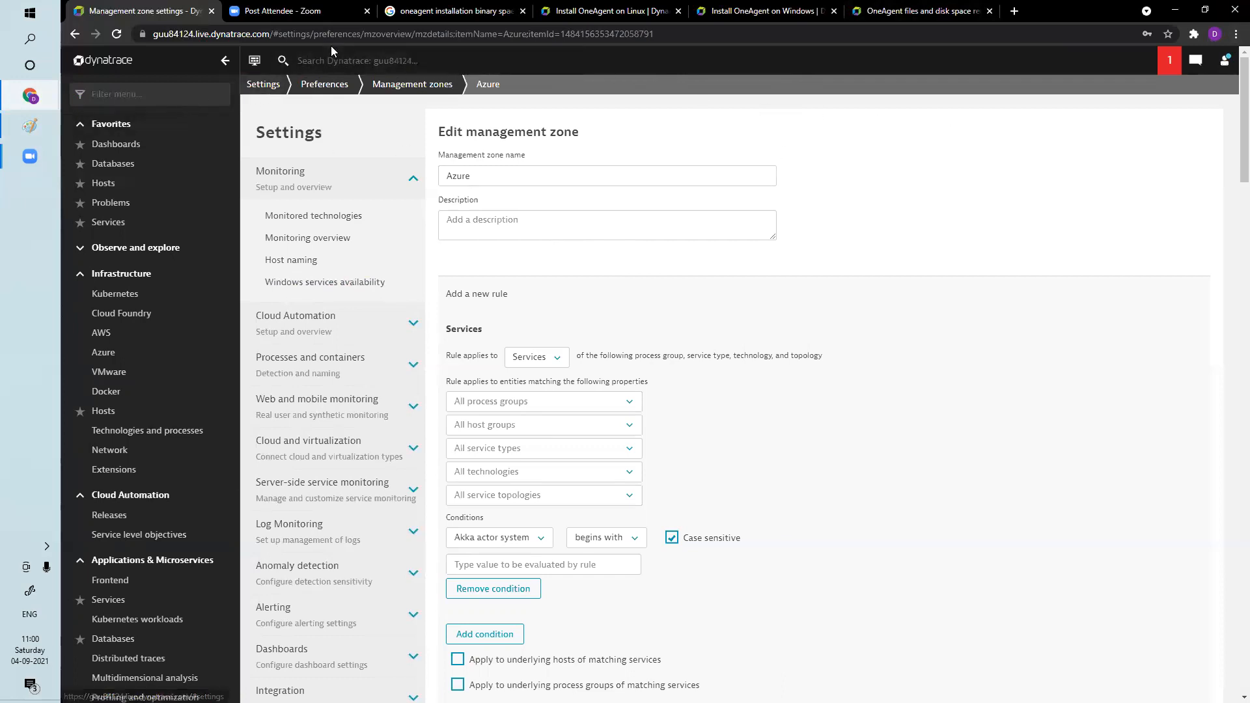
mouse_move(35, 102)
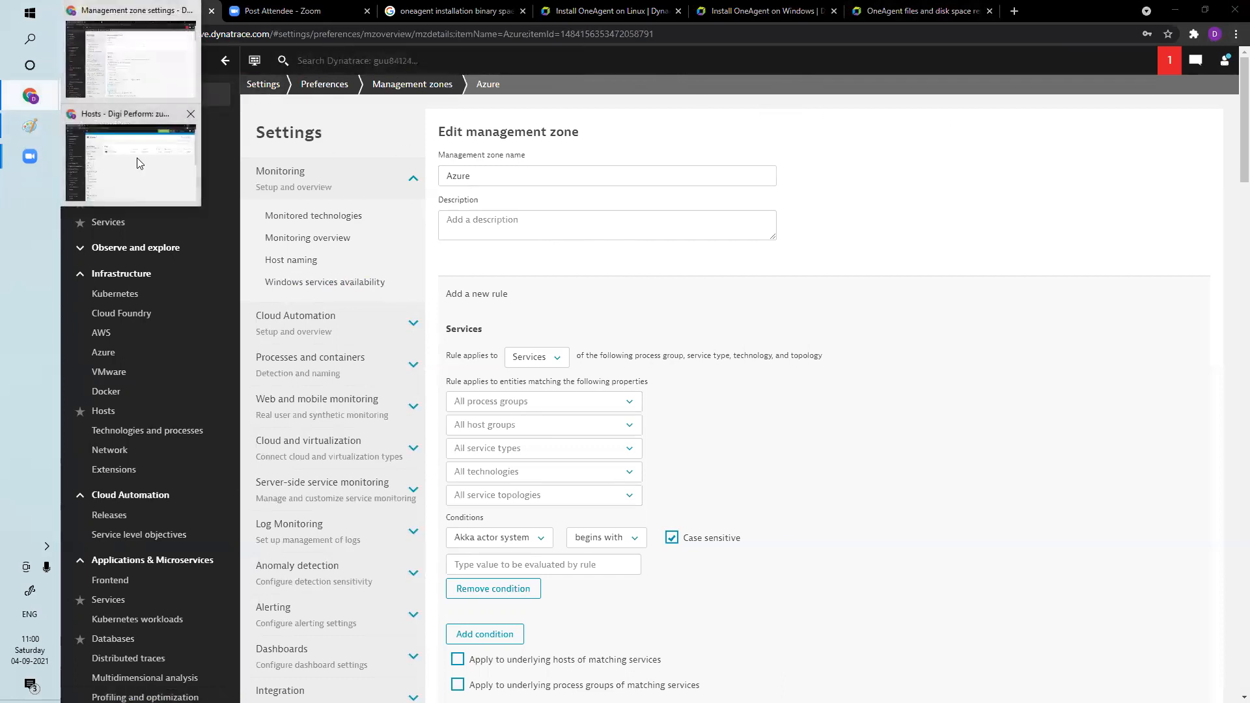
click(130, 182)
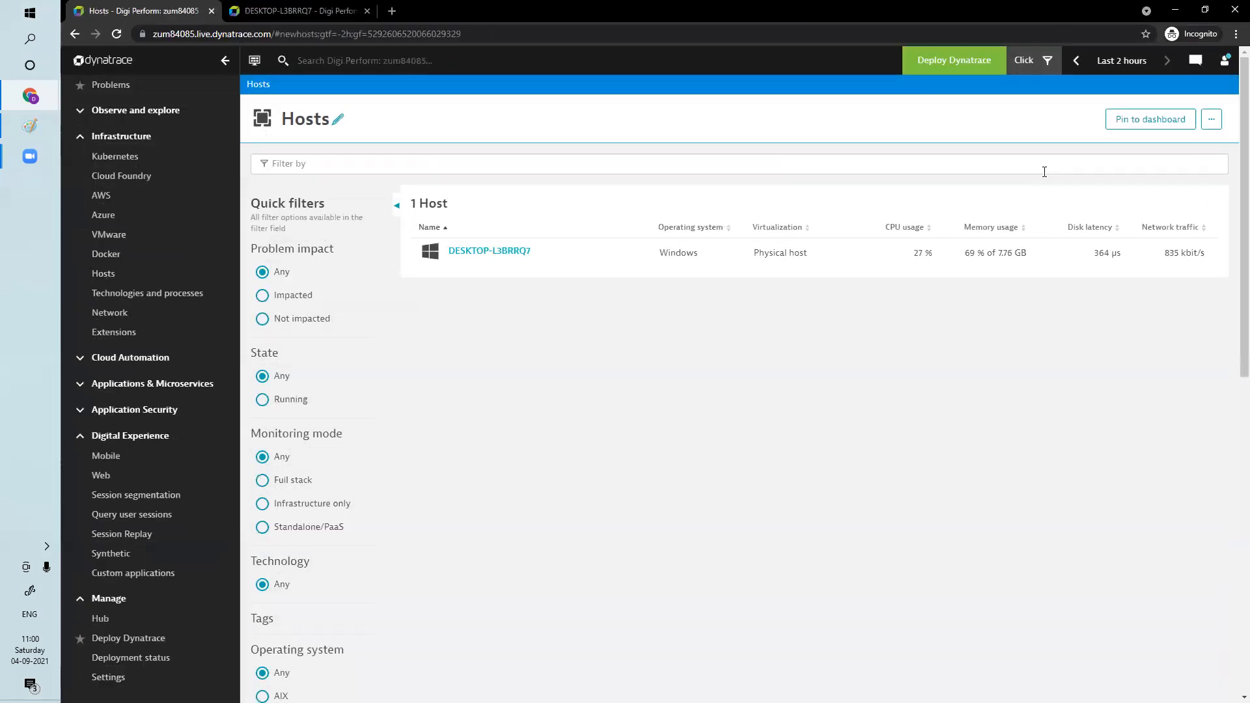
Open user management in the Dynatrace account's identity management and start inviting a new user
click(1224, 61)
click(1105, 175)
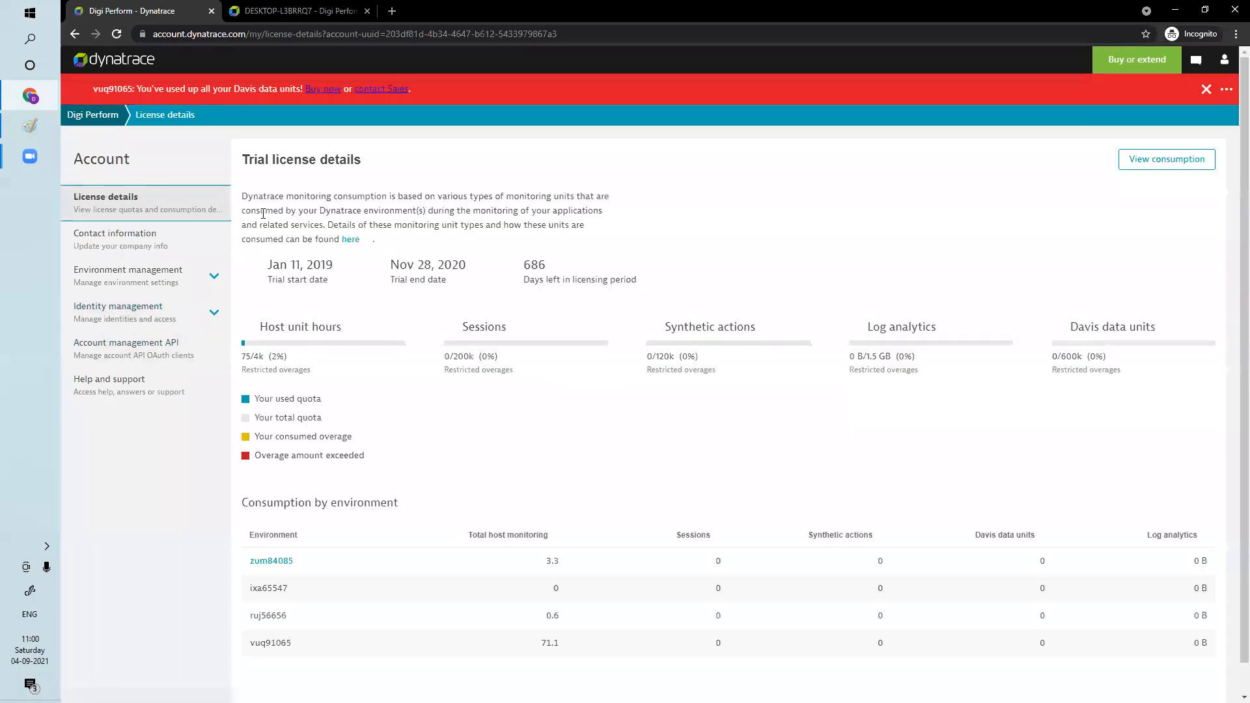
click(153, 319)
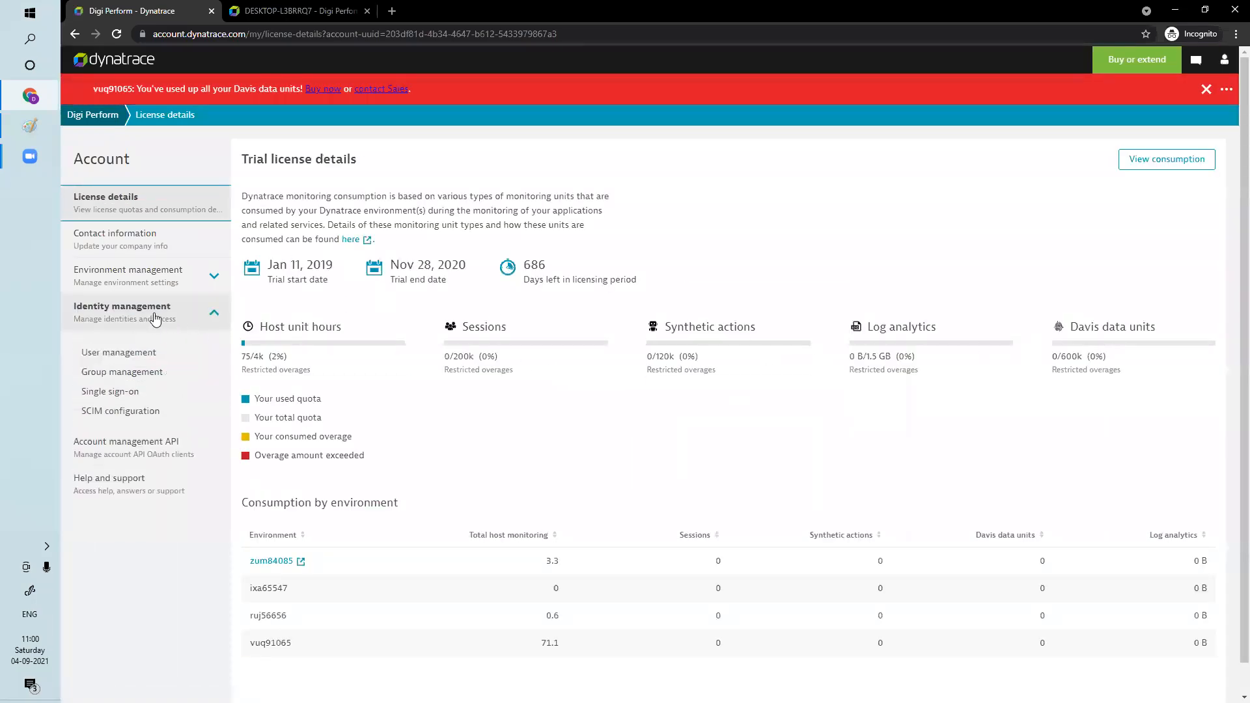
click(136, 358)
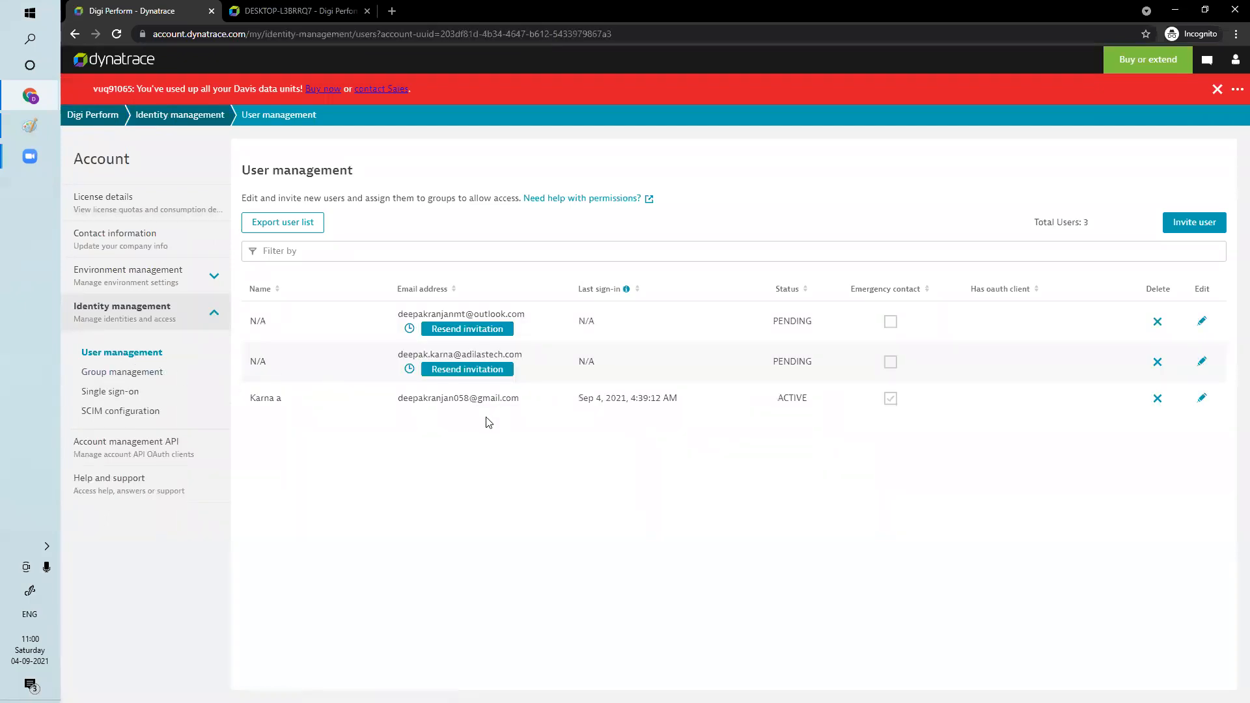
click(1185, 227)
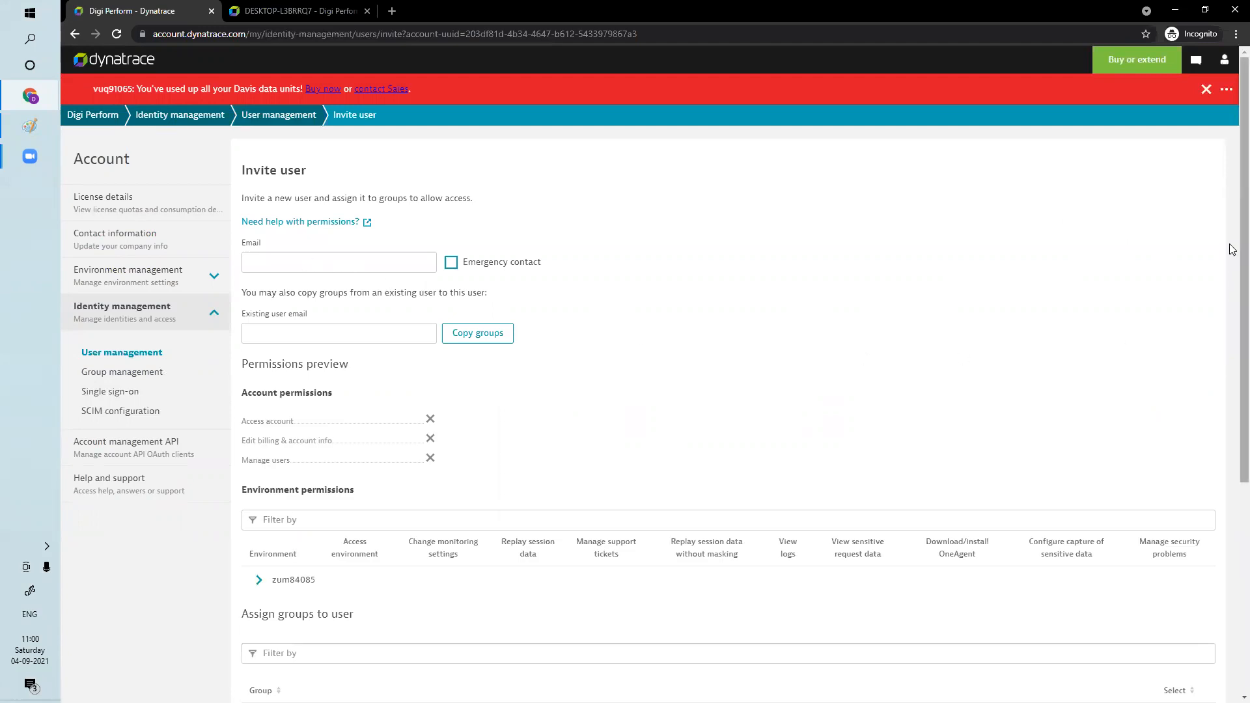
Expand the environment's permissions preview in the user invitation and examine the BPI and Click management zone entries
scroll(1231, 250, down, 4)
scroll(1230, 456, up, 2)
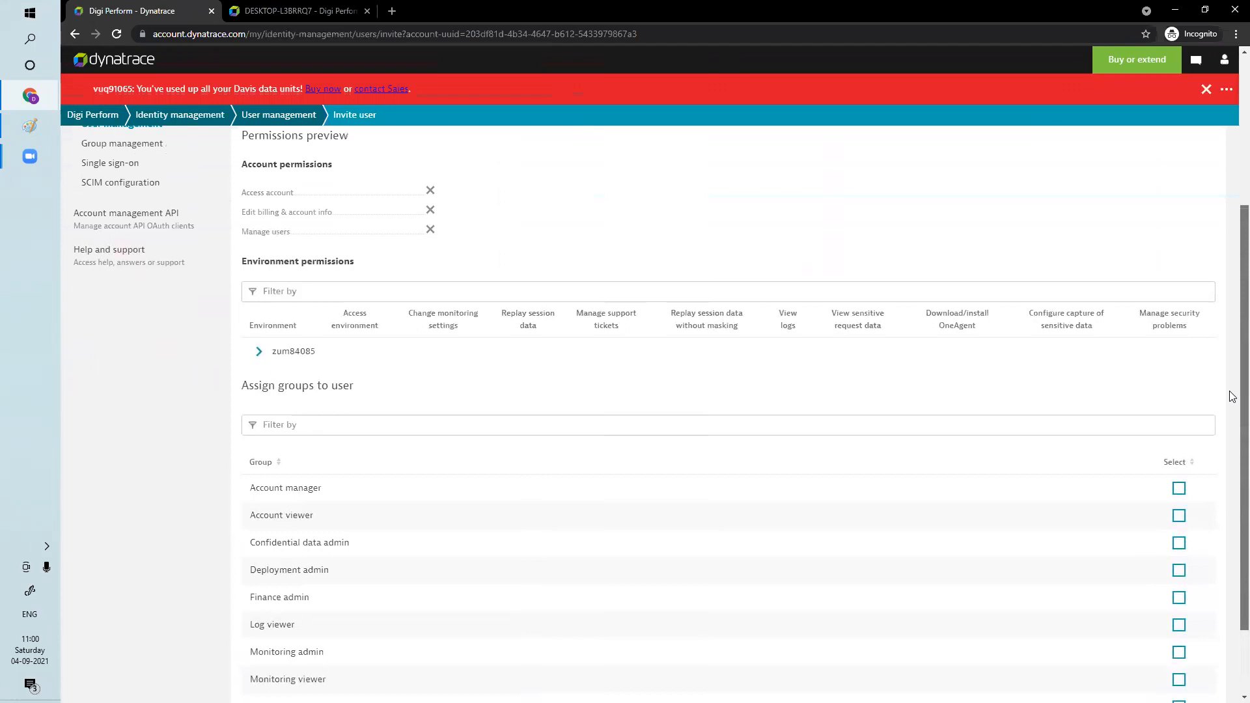
click(259, 352)
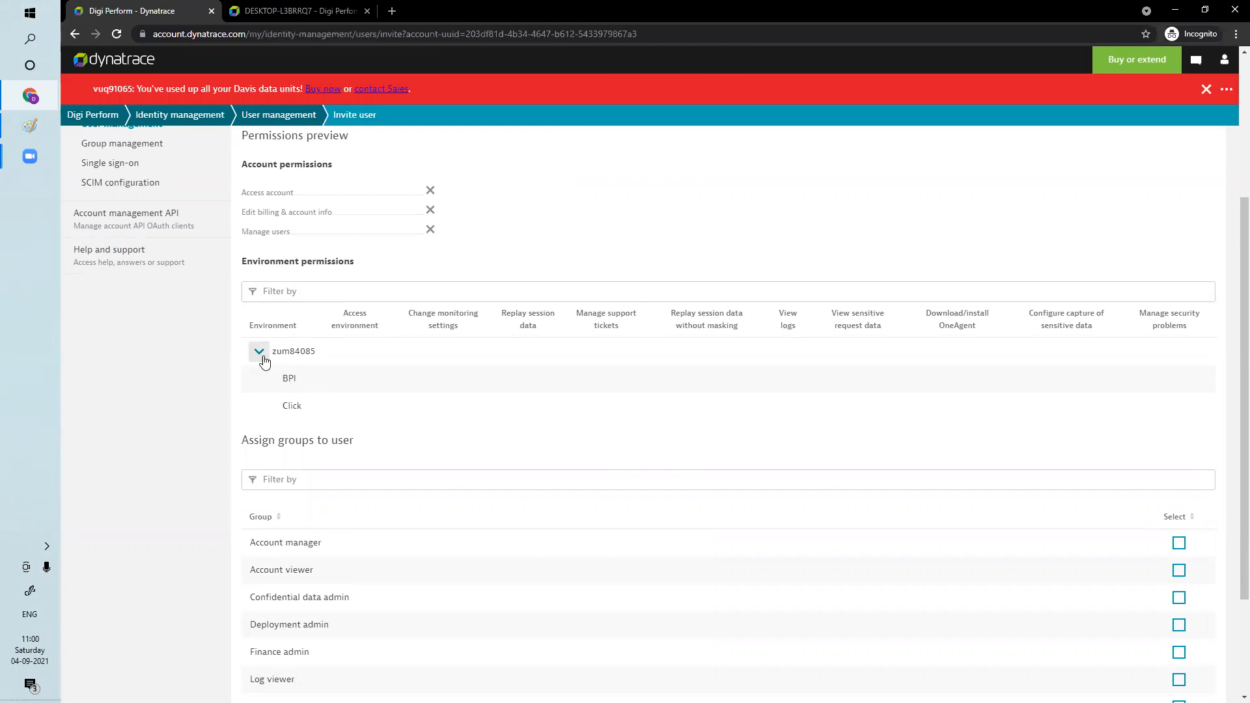
double_click(313, 381)
click(369, 385)
click(258, 352)
double_click(295, 406)
double_click(289, 387)
click(949, 646)
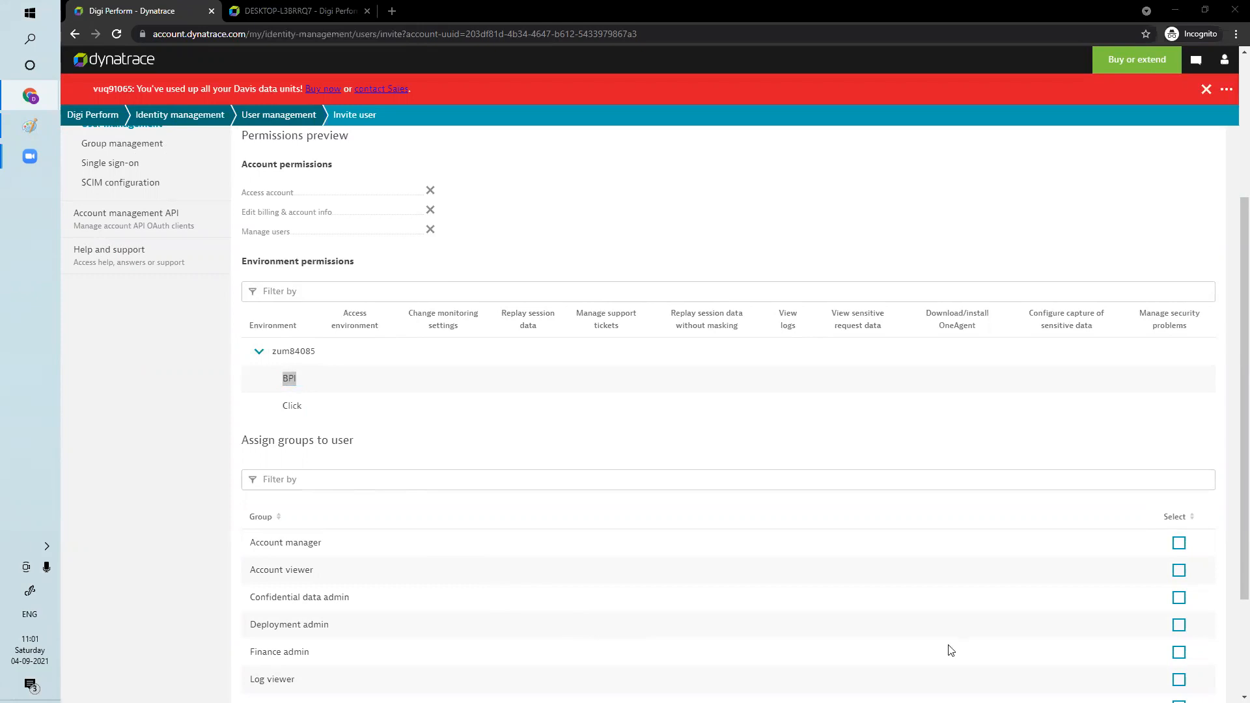